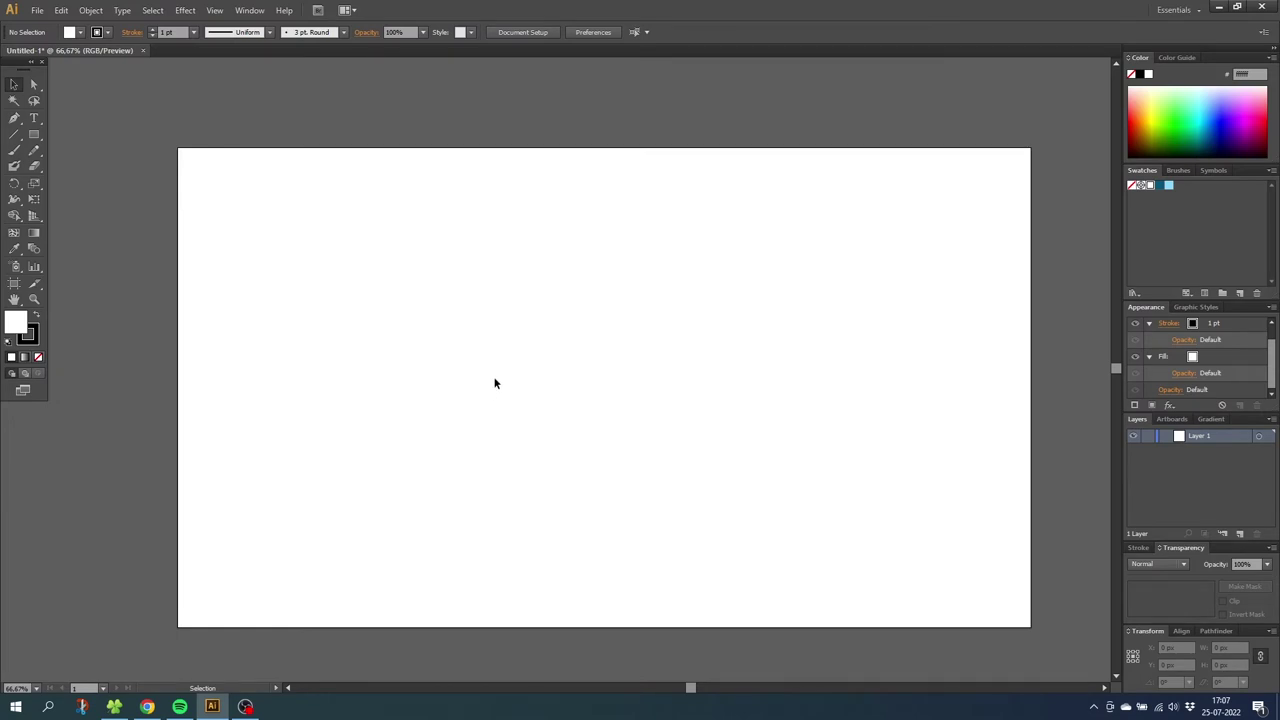
# Show the grid on the artboard and turn on Snap to Grid.
pyautogui.click(215, 11)
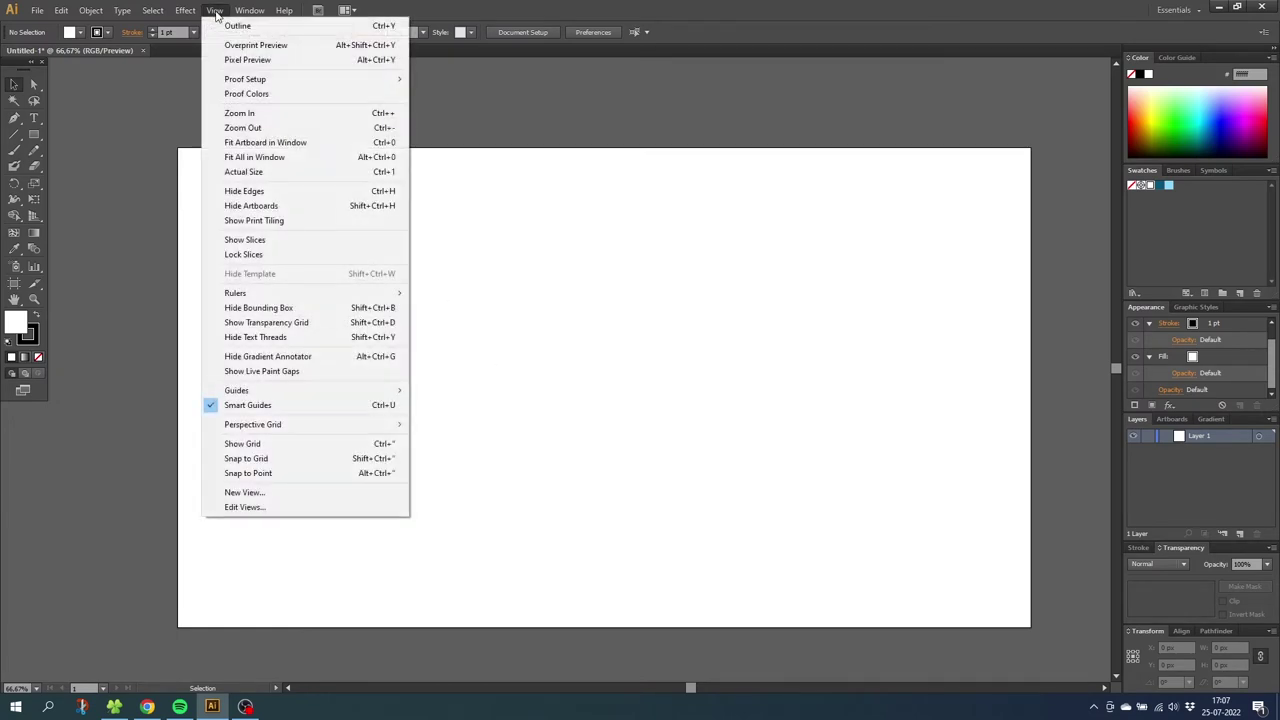
pyautogui.click(272, 444)
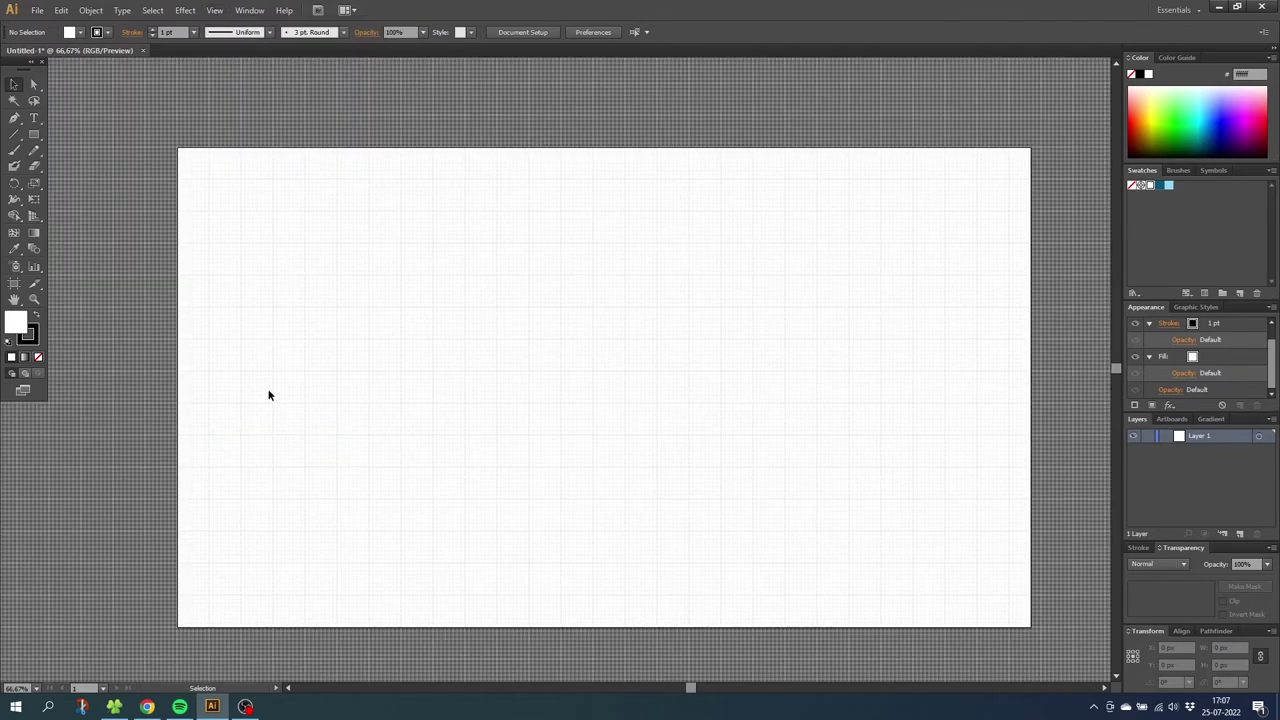
pyautogui.click(215, 11)
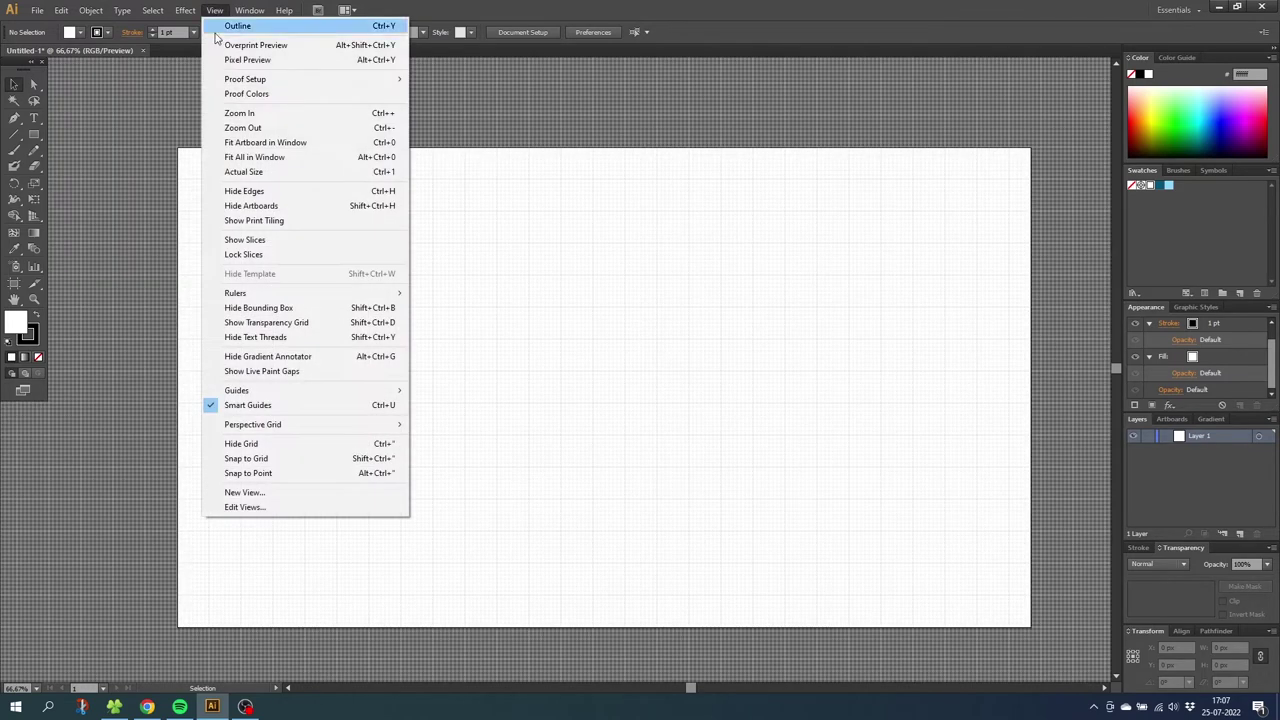
pyautogui.click(257, 458)
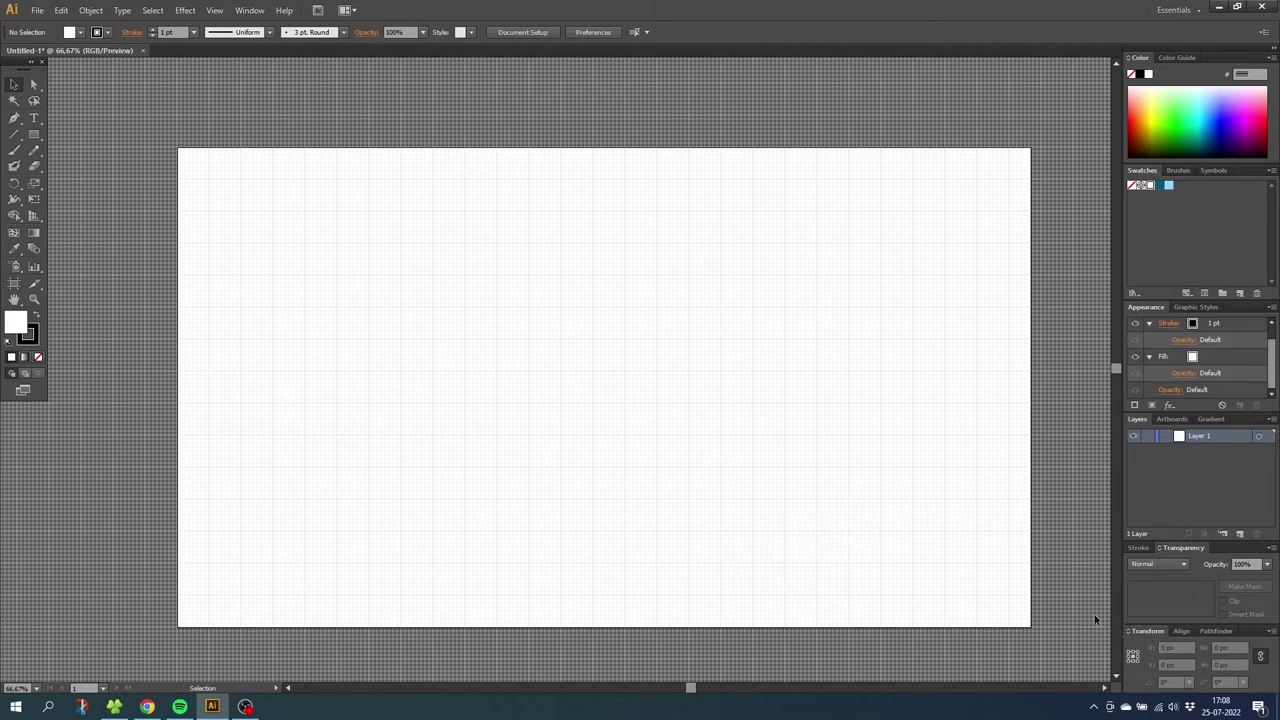
# Turn off Align New Objects to Pixel Grid in the Transform panel options.
pyautogui.click(250, 11)
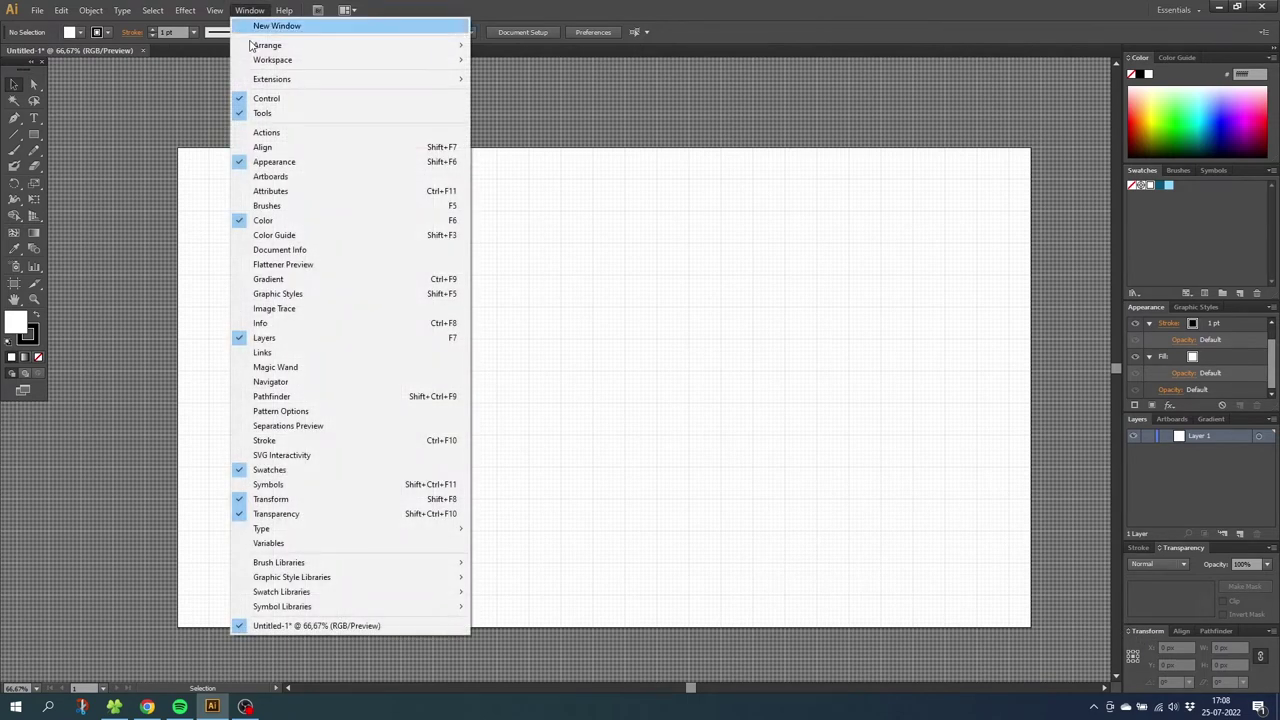
pyautogui.click(287, 501)
pyautogui.click(1271, 631)
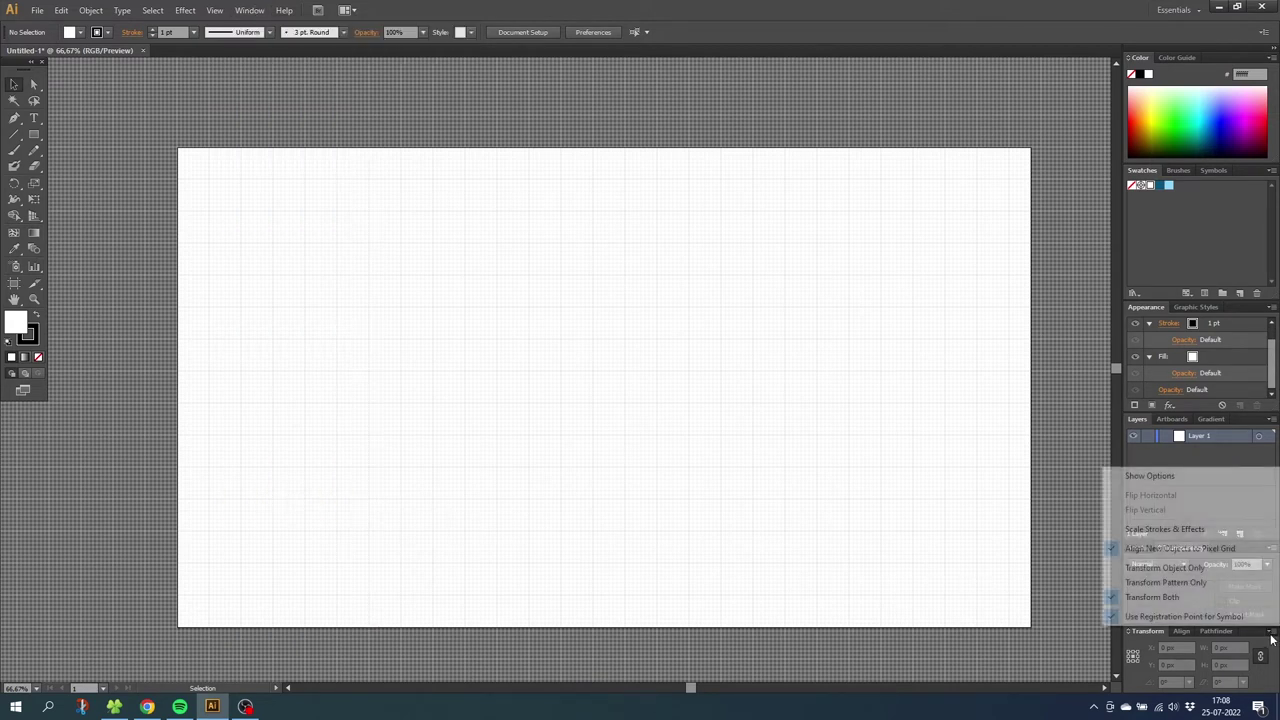
pyautogui.click(1175, 551)
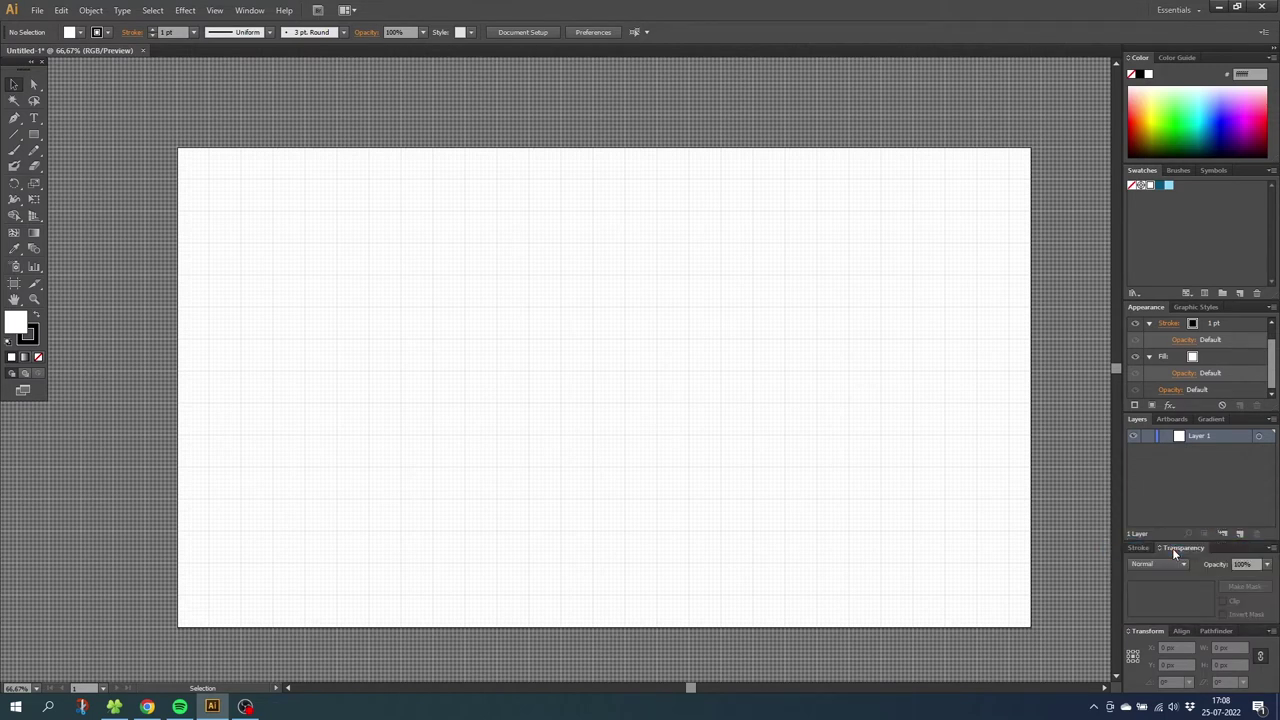
# Zoom into the left part of the artboard and draw a circle with the Ellipse tool.
pyautogui.click(33, 299)
pyautogui.moveTo(427, 264); pyautogui.dragTo(655, 456)
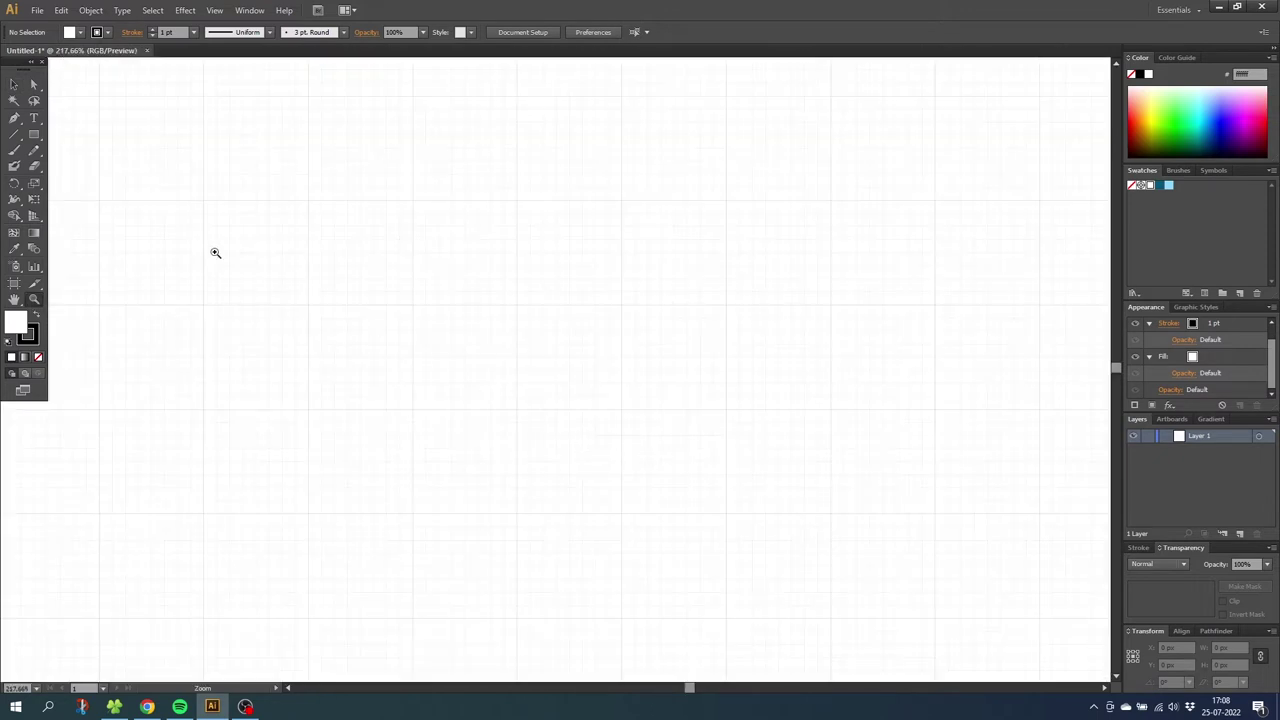
pyautogui.click(36, 137)
pyautogui.moveTo(39, 140); pyautogui.dragTo(80, 163)
pyautogui.moveTo(410, 304); pyautogui.dragTo(616, 515)
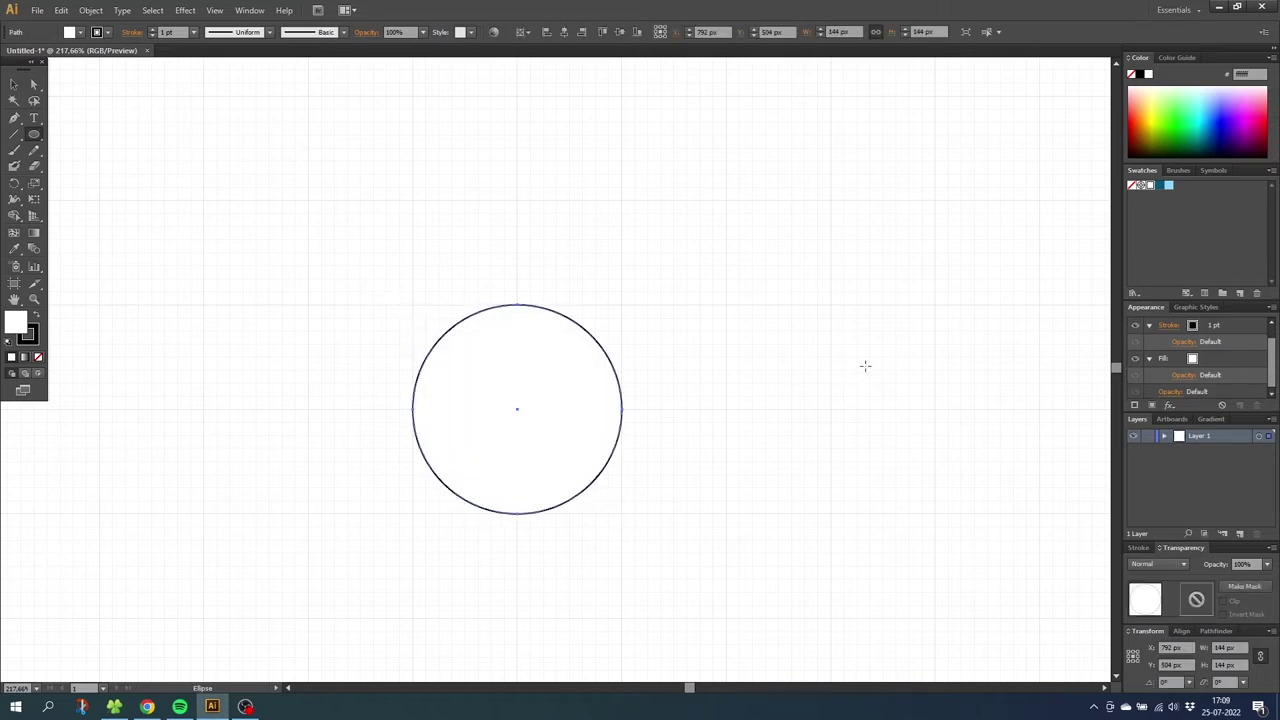
# Fill the circle dark blue with no stroke, and drag a duplicate just below it.
pyautogui.click(1159, 187)
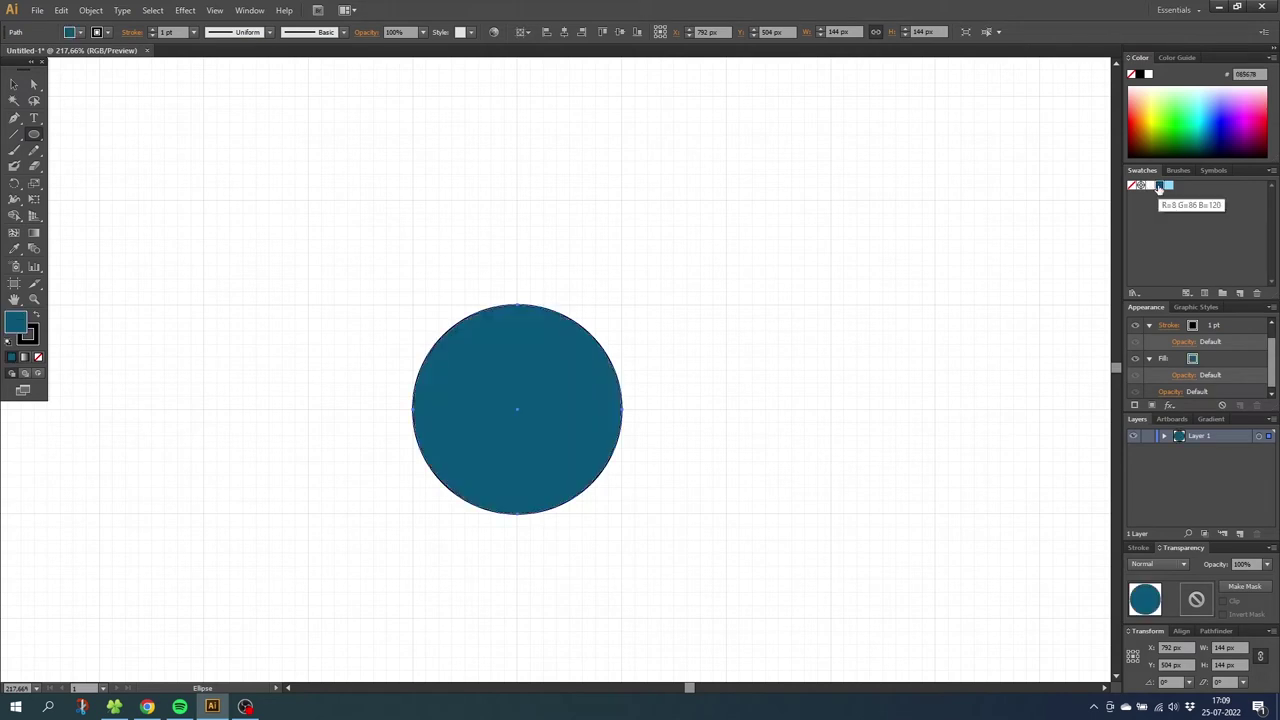
pyautogui.click(34, 337)
pyautogui.click(39, 358)
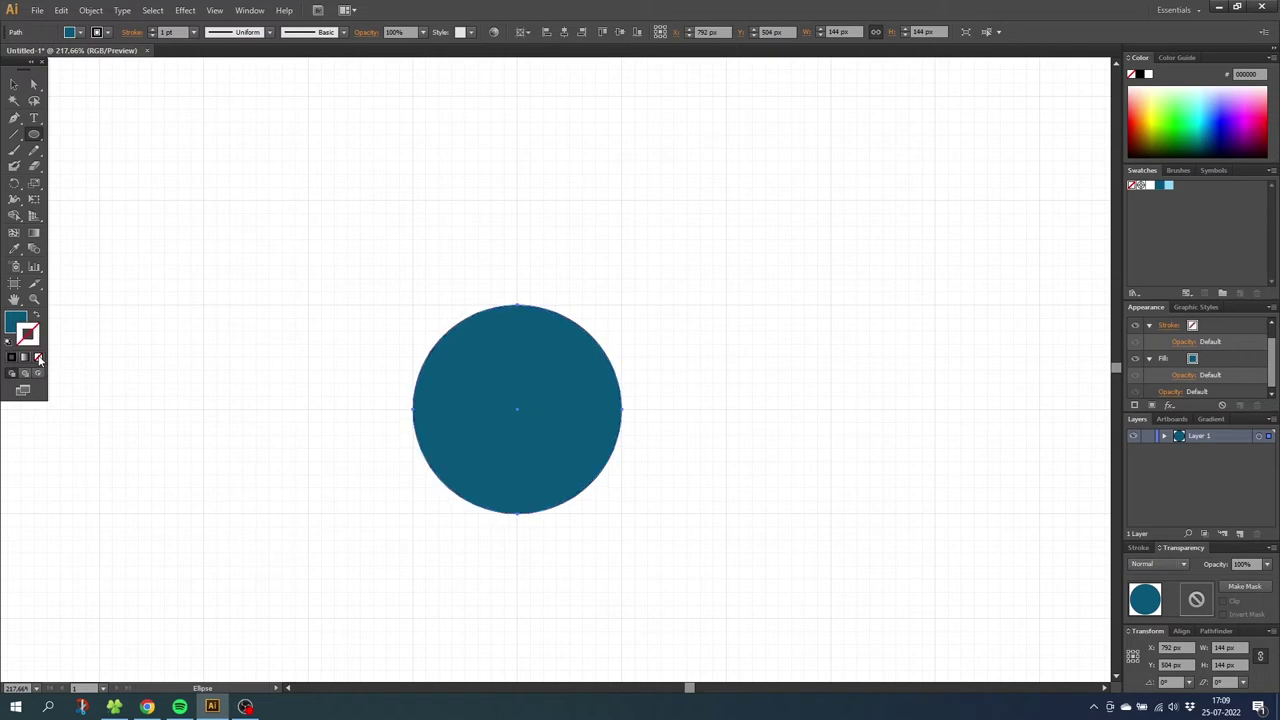
pyautogui.click(15, 86)
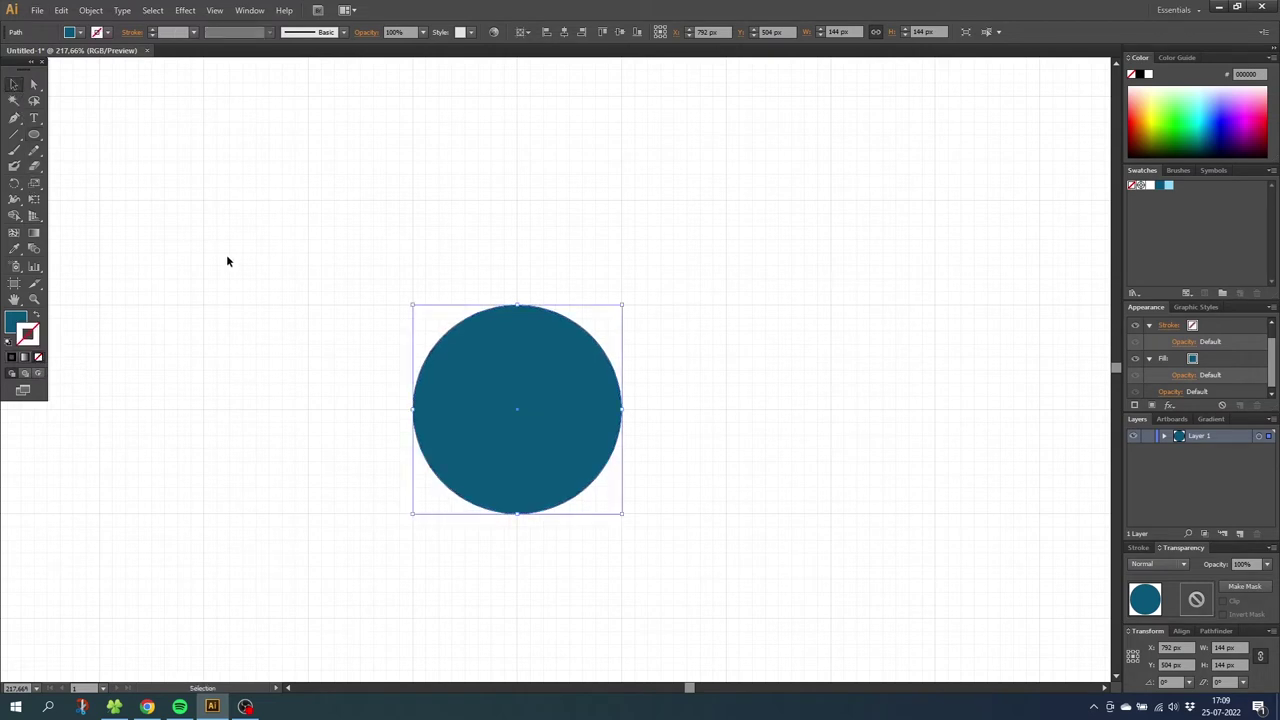
pyautogui.moveTo(534, 416); pyautogui.dragTo(530, 516)
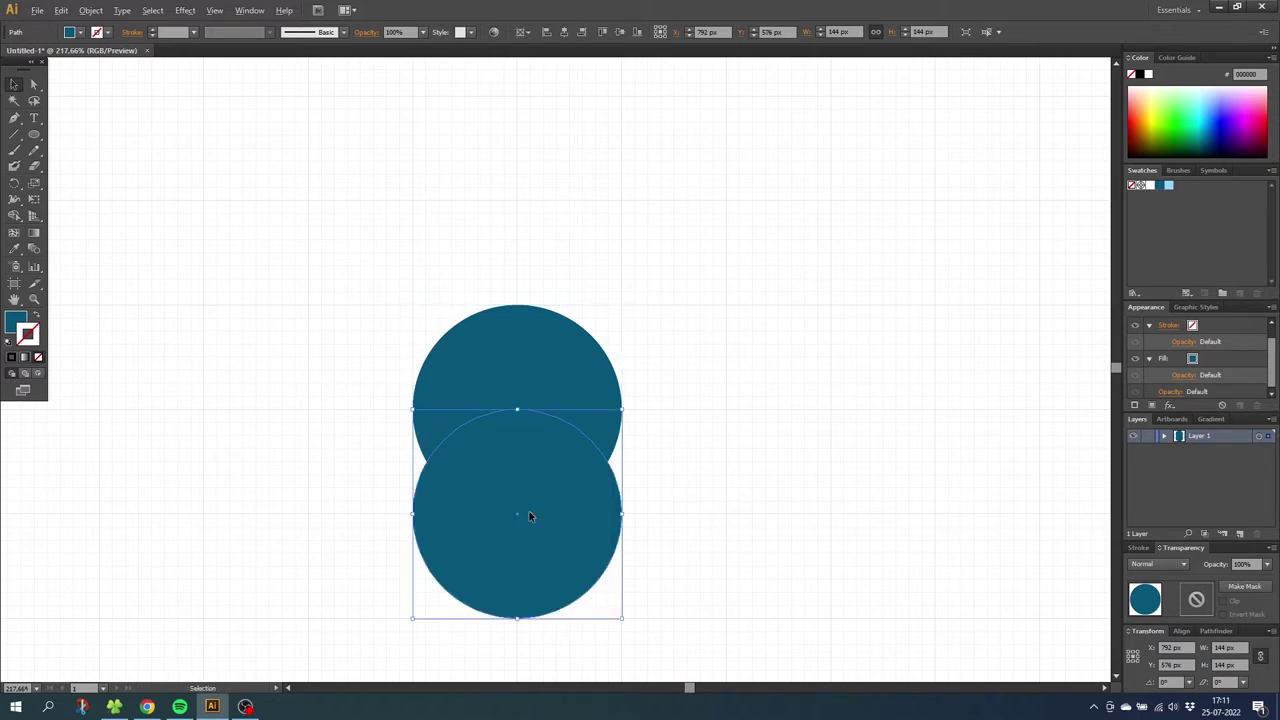
# Duplicate the lower circle to the right and nudge it up so three circles overlap.
pyautogui.moveTo(534, 514); pyautogui.dragTo(631, 525)
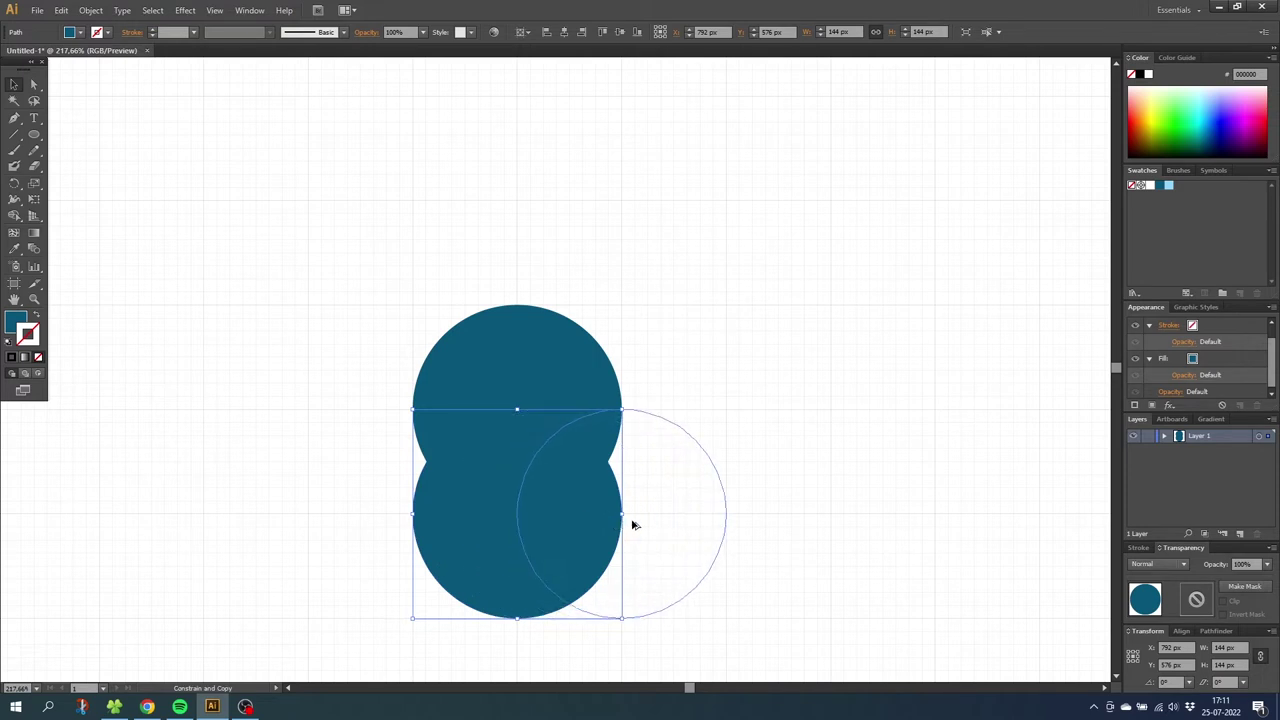
pyautogui.moveTo(632, 524); pyautogui.dragTo(633, 524)
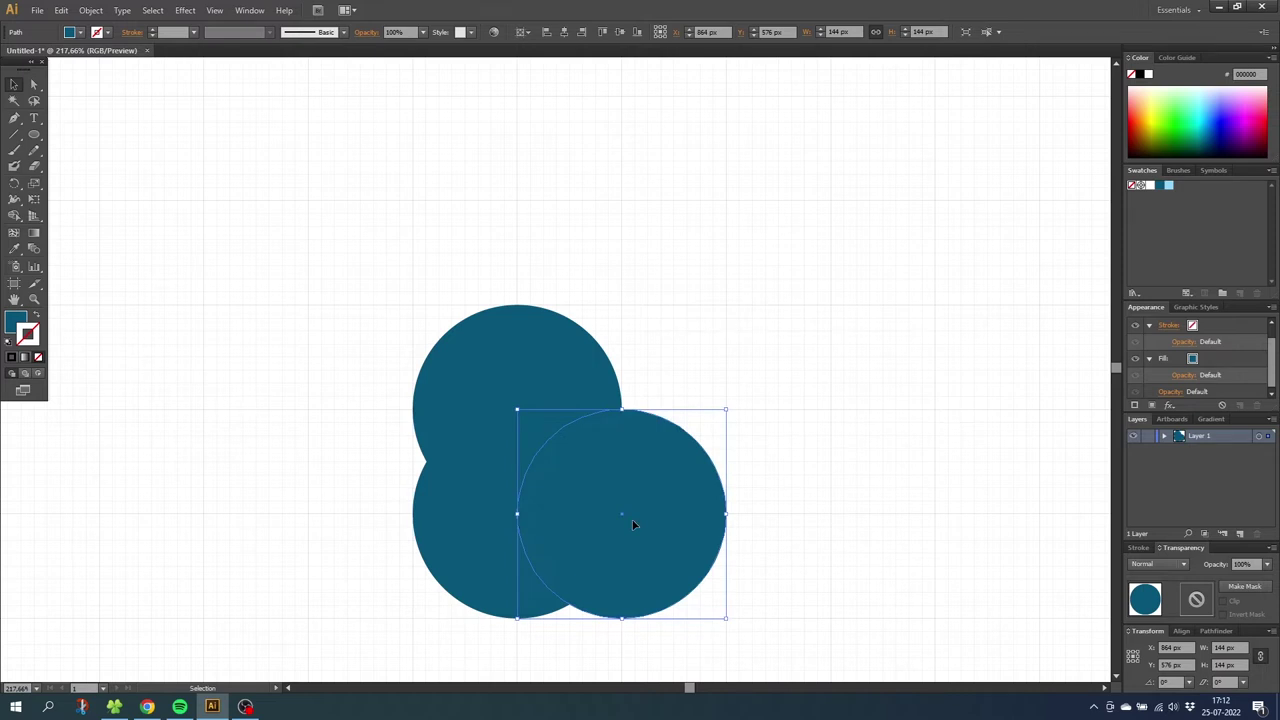
pyautogui.press('Up')
pyautogui.press('Up')
pyautogui.press('Up')
pyautogui.press('Up')
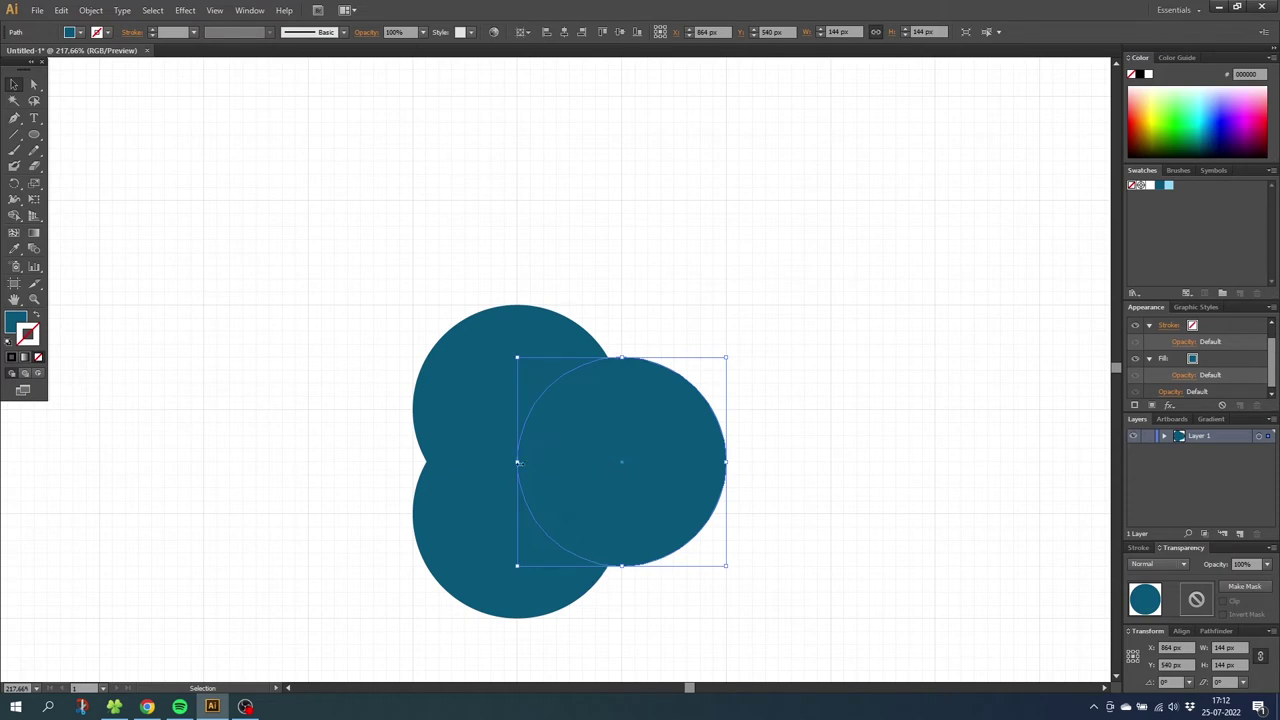
# Split the circles with Shape Builder, pull the central curved triangle right, and delete the circles.
pyautogui.moveTo(668, 298); pyautogui.dragTo(477, 561)
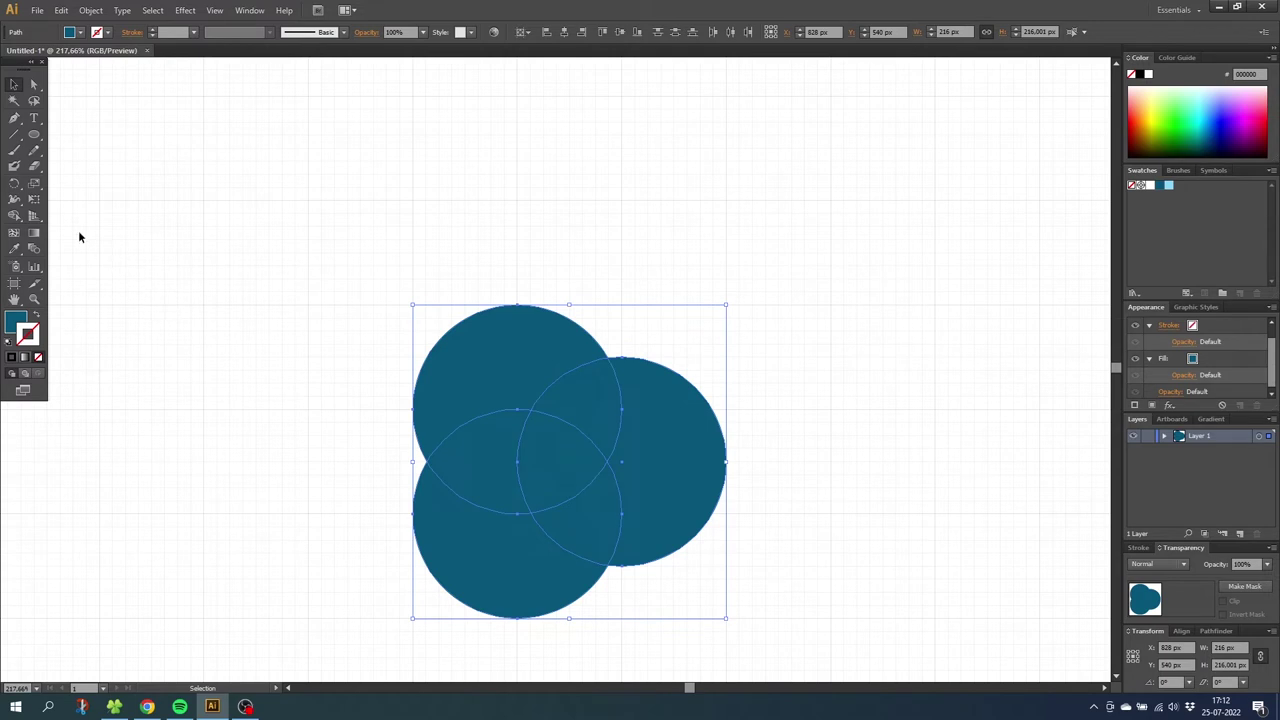
pyautogui.click(14, 215)
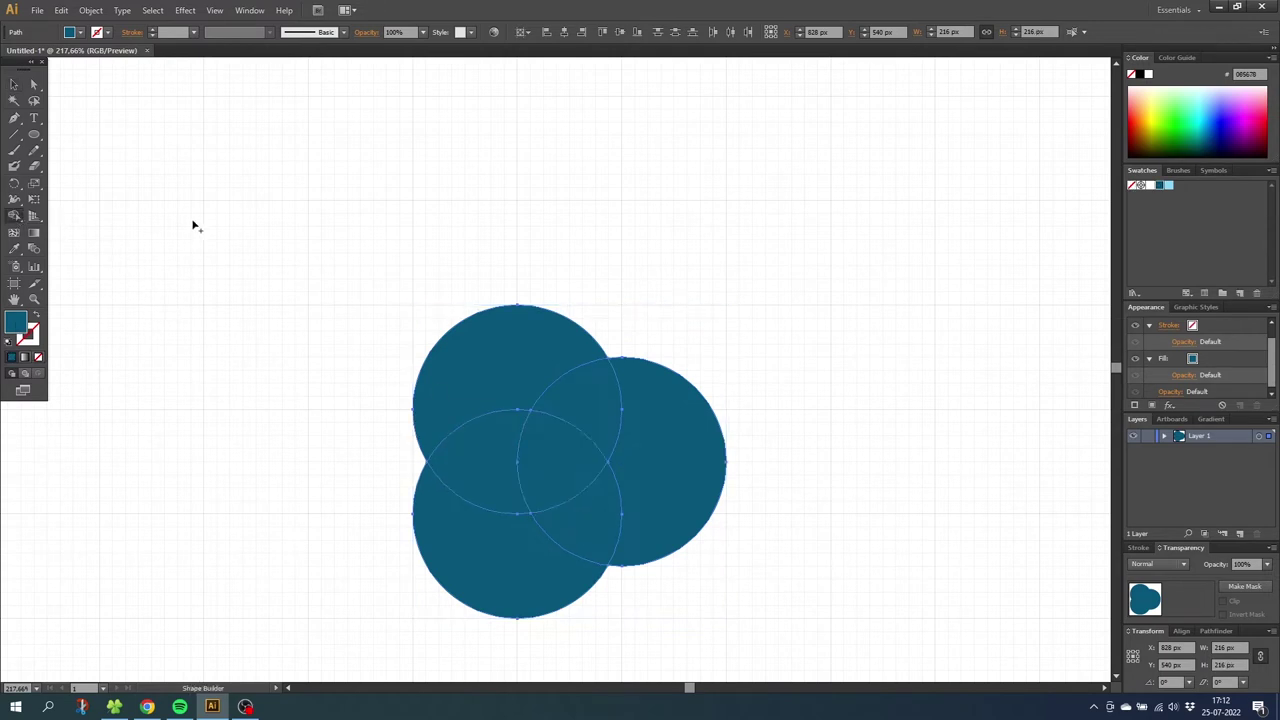
pyautogui.click(14, 84)
pyautogui.click(309, 387)
pyautogui.moveTo(568, 463); pyautogui.dragTo(806, 317)
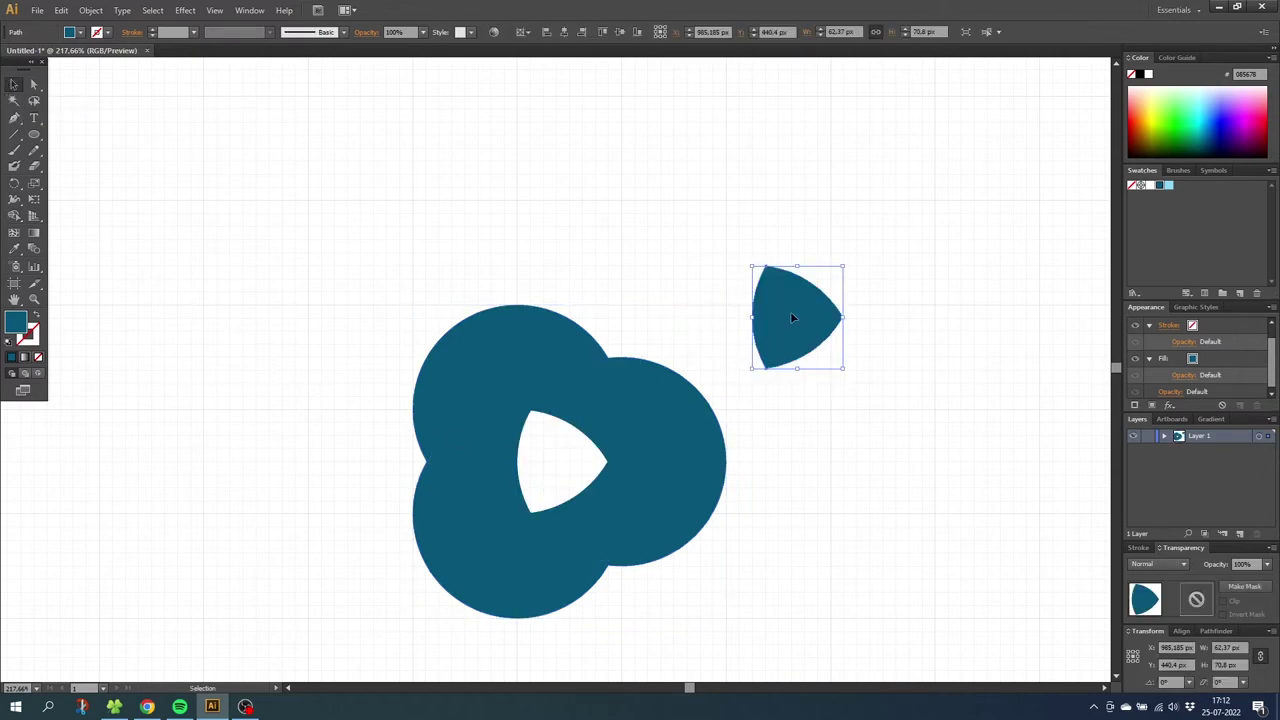
pyautogui.moveTo(568, 340); pyautogui.dragTo(459, 592)
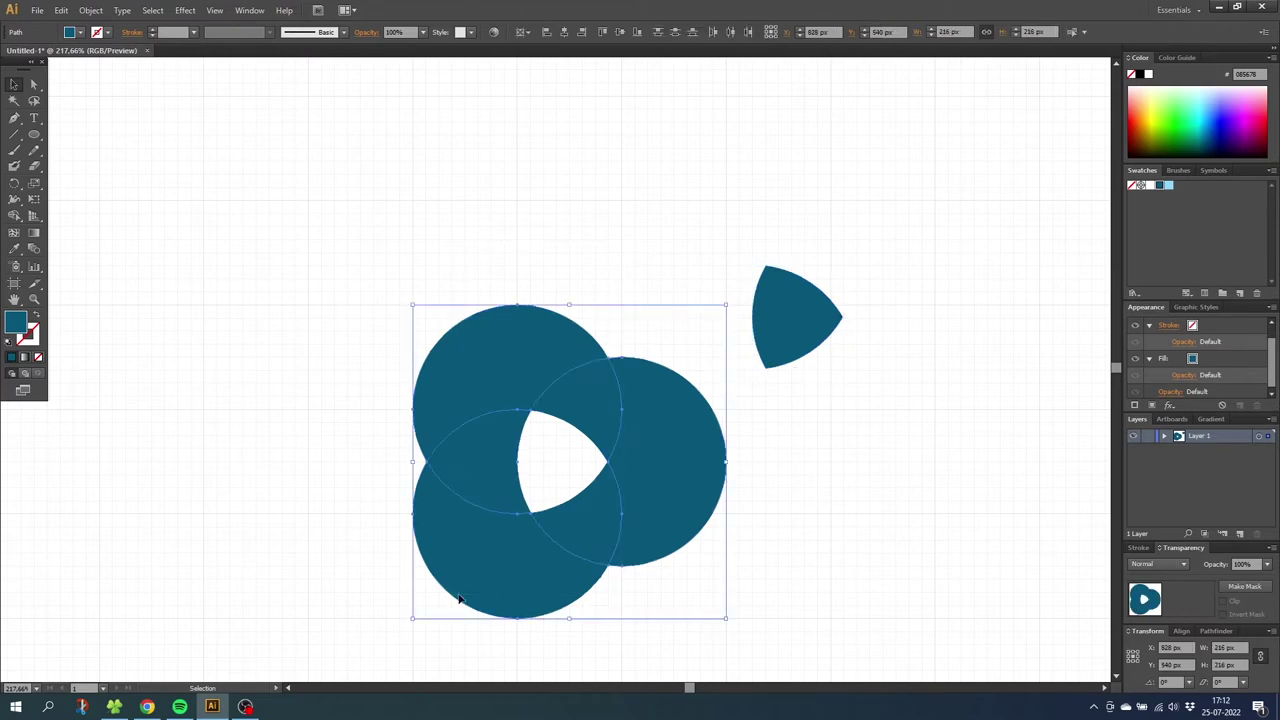
pyautogui.press('Delete')
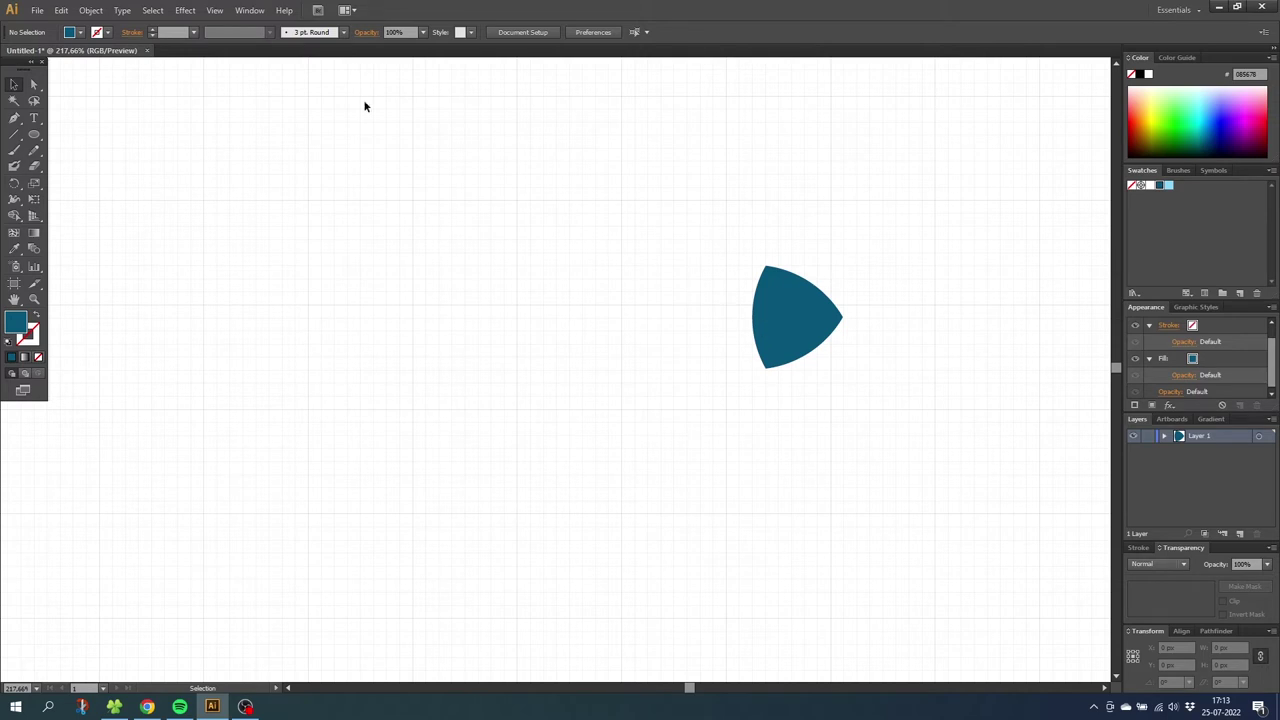
# Hide the grid and turn off Snap to Grid.
pyautogui.click(214, 10)
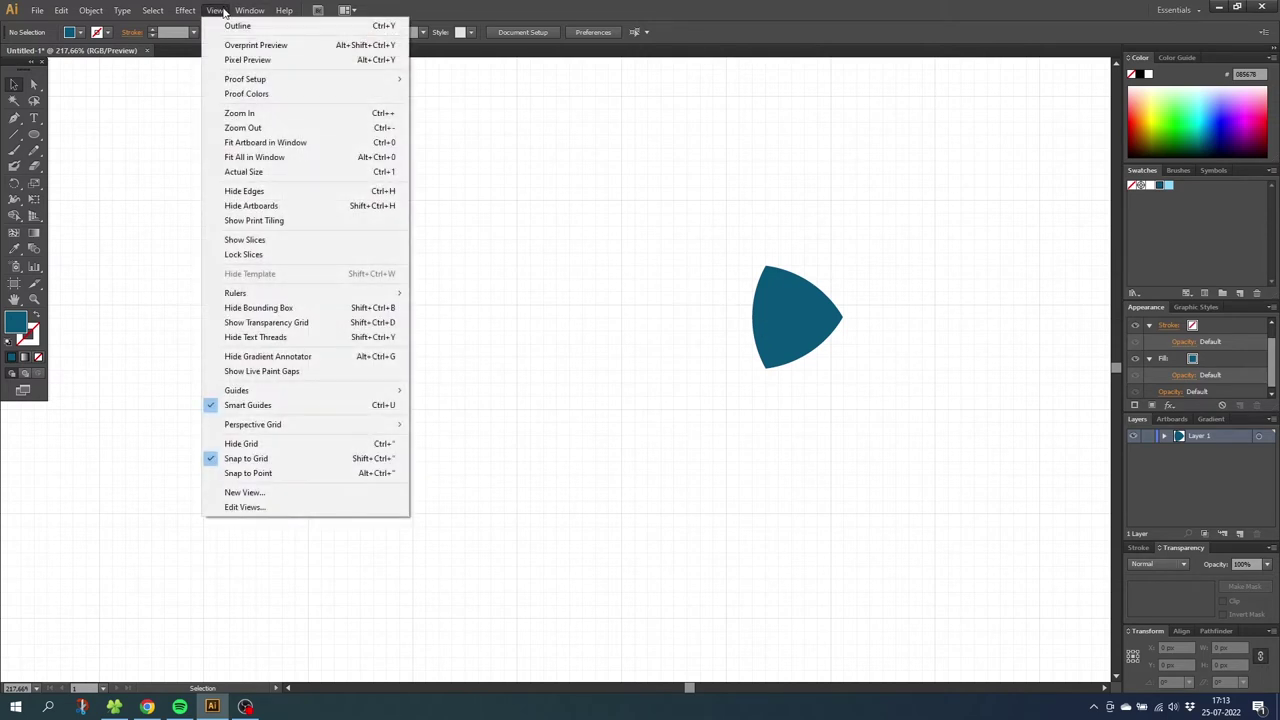
pyautogui.click(273, 445)
pyautogui.click(214, 10)
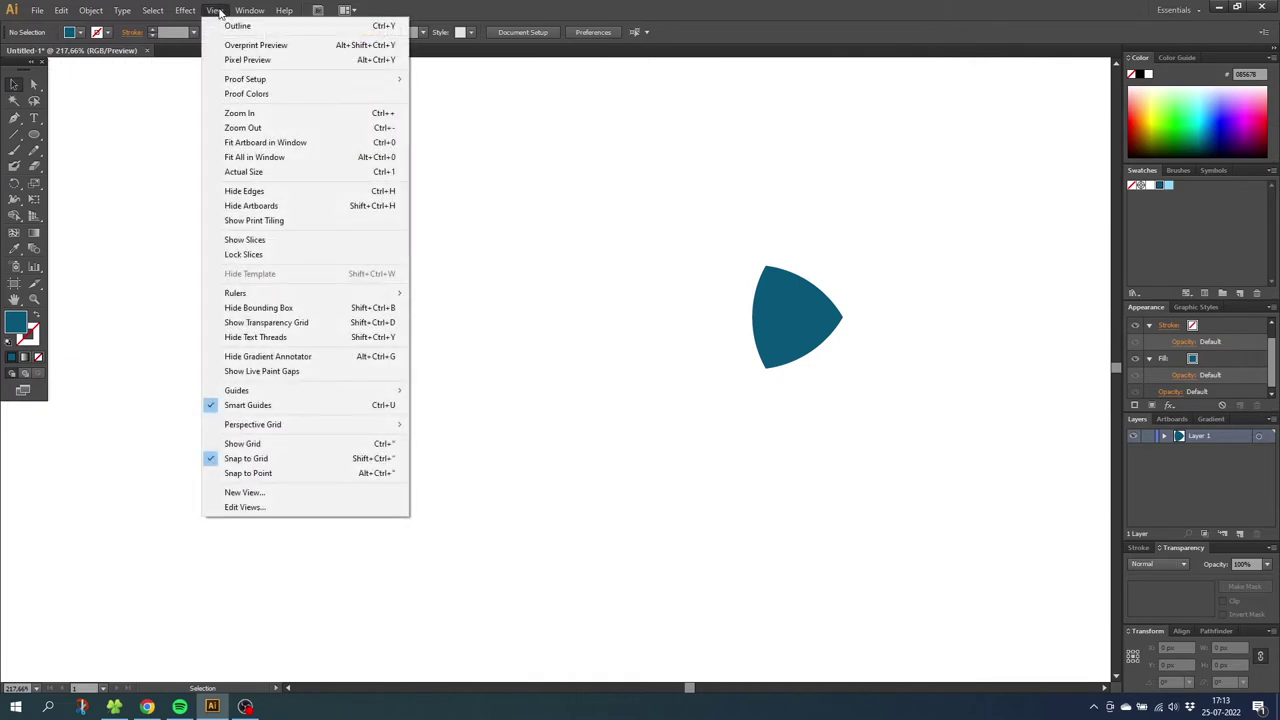
pyautogui.click(265, 460)
# Move the curved triangle left, rotate it so a point faces down, and zoom in on it.
pyautogui.moveTo(795, 324); pyautogui.dragTo(505, 408)
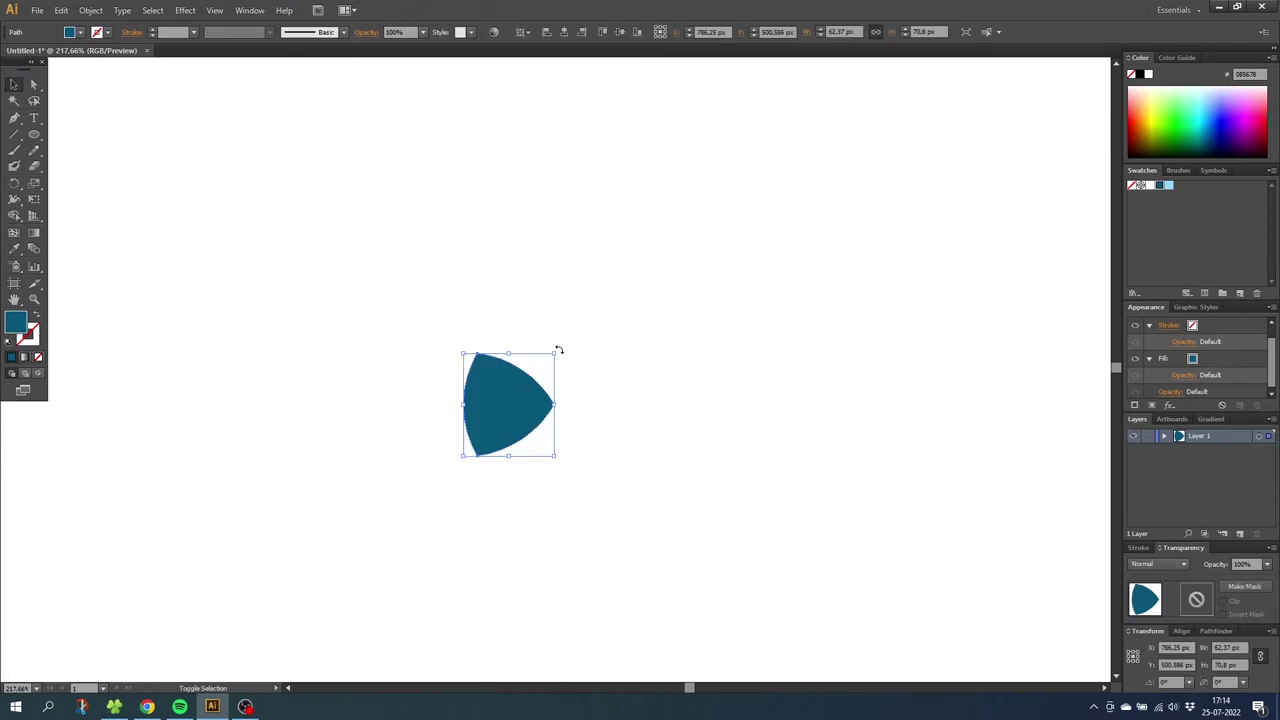
pyautogui.moveTo(559, 348); pyautogui.dragTo(577, 468)
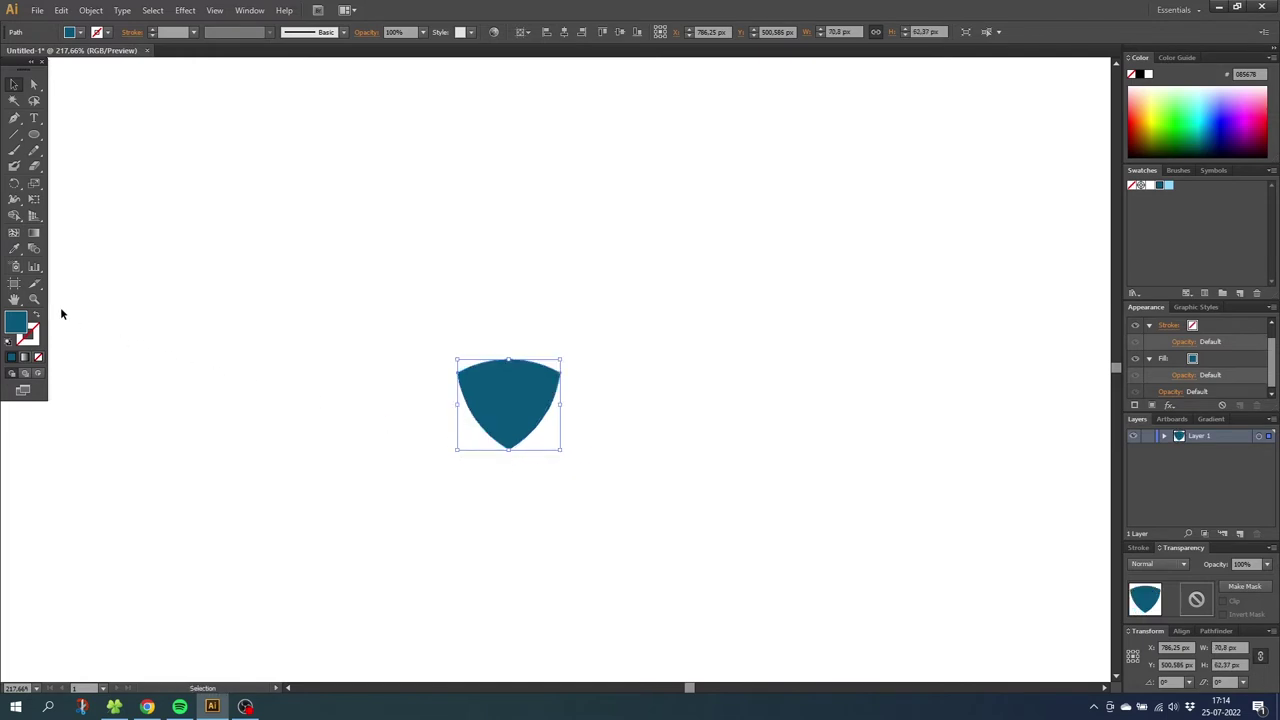
pyautogui.click(33, 299)
pyautogui.moveTo(365, 301); pyautogui.dragTo(689, 633)
pyautogui.click(35, 138)
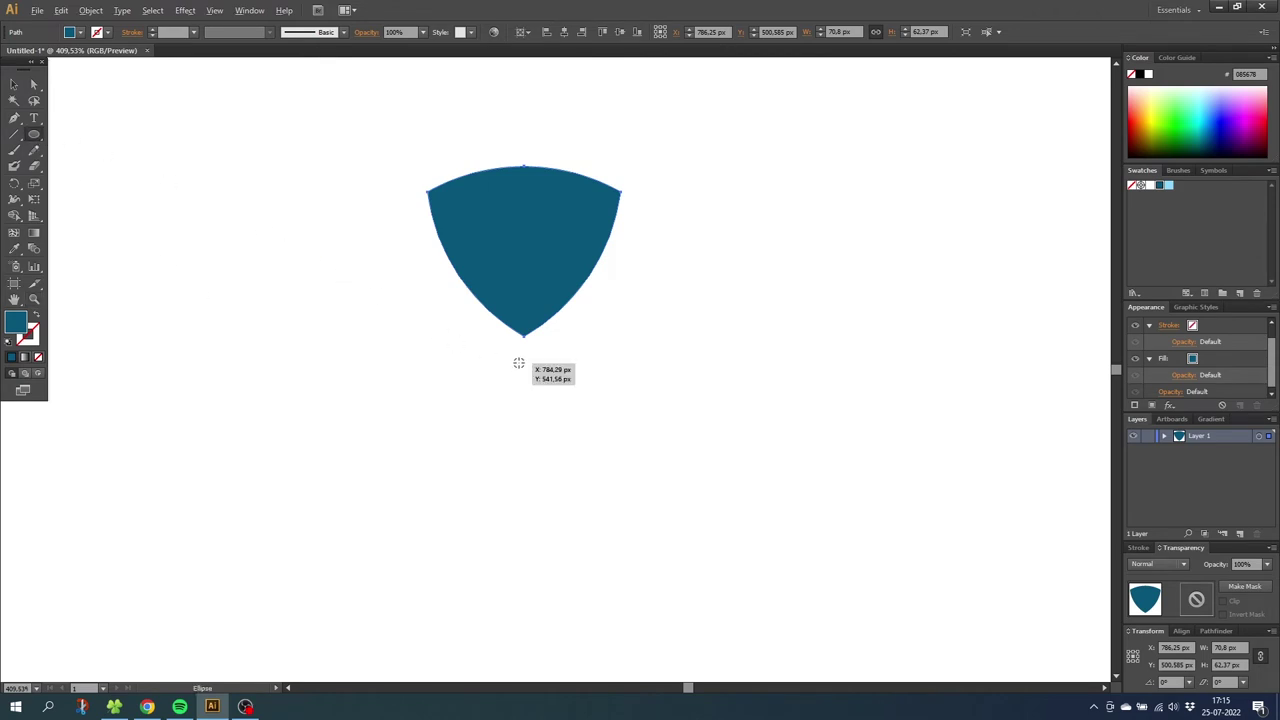
# Draw a large circle from the triangle's bottom point and select it with the triangle.
pyautogui.moveTo(523, 338); pyautogui.dragTo(575, 165)
pyautogui.click(14, 84)
pyautogui.moveTo(395, 158); pyautogui.dragTo(638, 352)
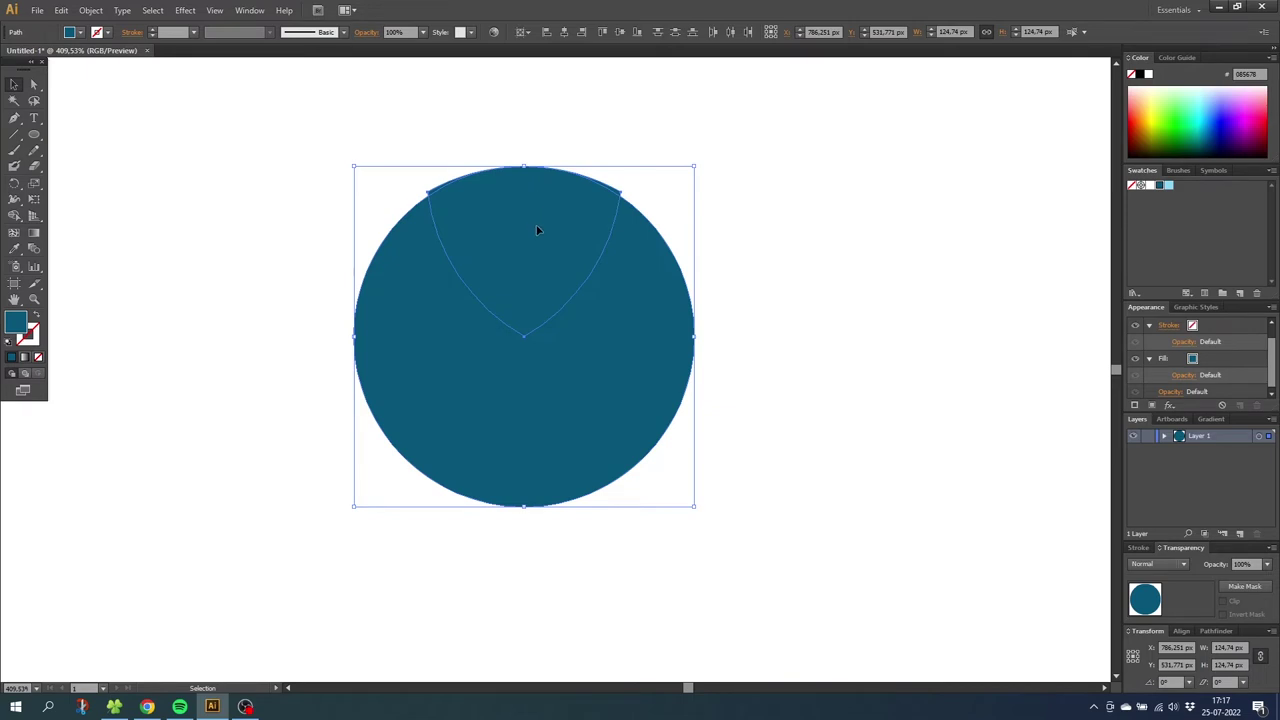
# Split out the lens piece with Shape Builder, delete the leftover circle, and move the lens left.
pyautogui.click(20, 218)
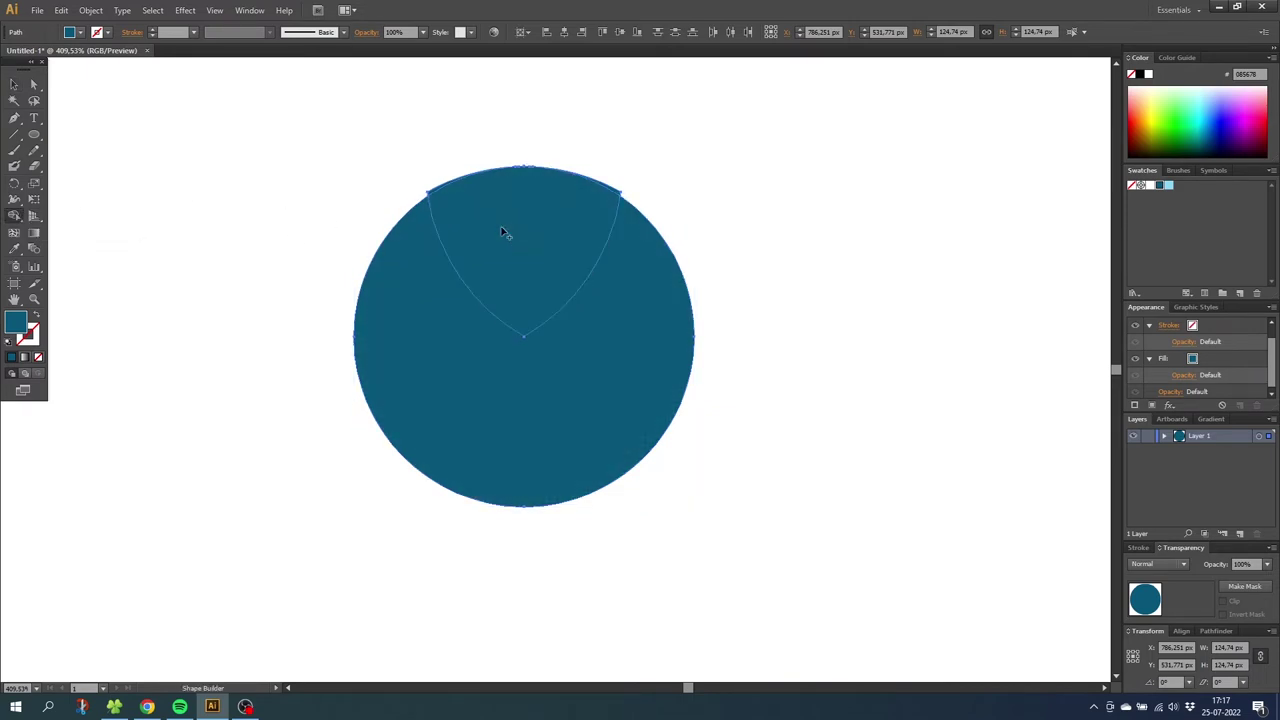
pyautogui.click(14, 84)
pyautogui.click(312, 200)
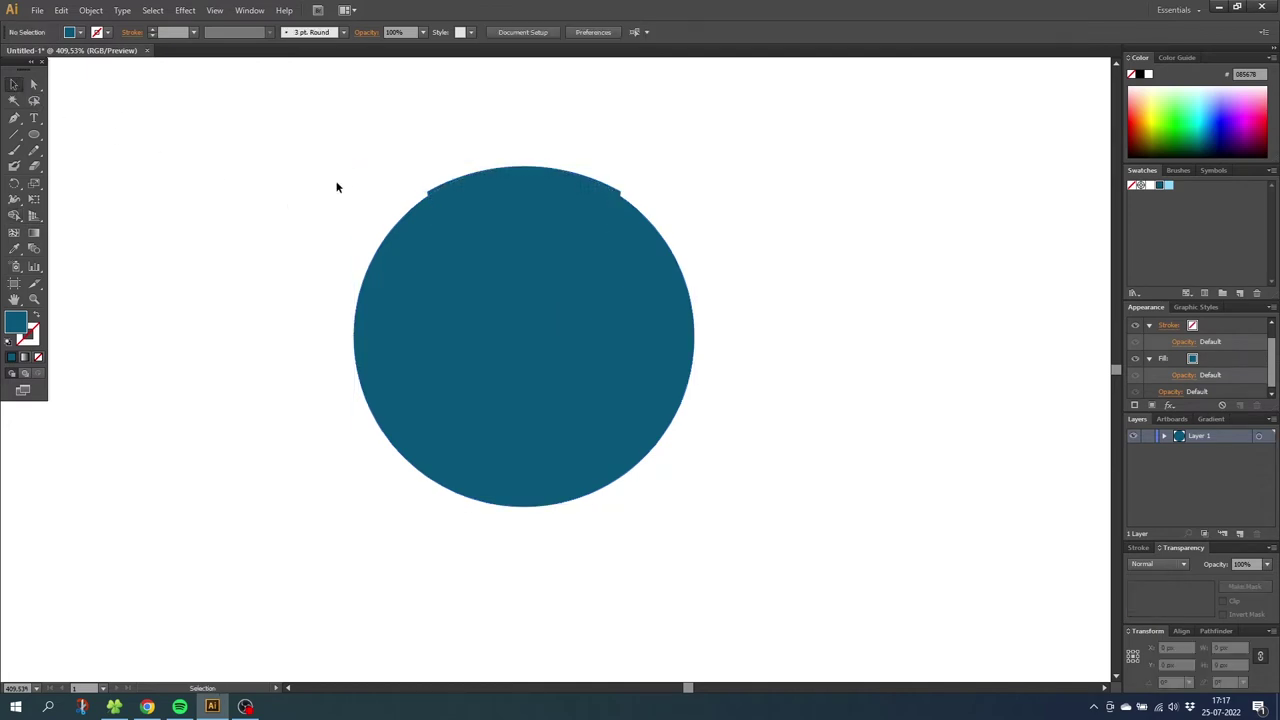
pyautogui.moveTo(509, 233); pyautogui.dragTo(801, 201)
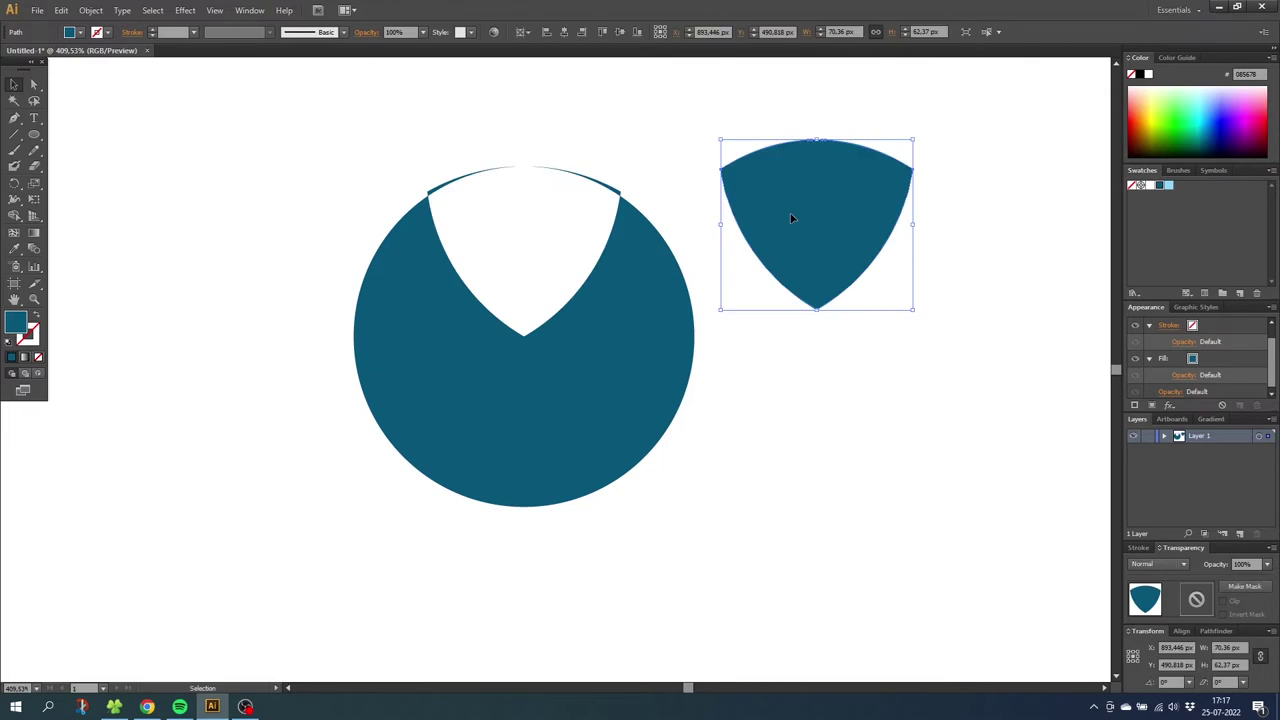
pyautogui.moveTo(628, 128); pyautogui.dragTo(397, 380)
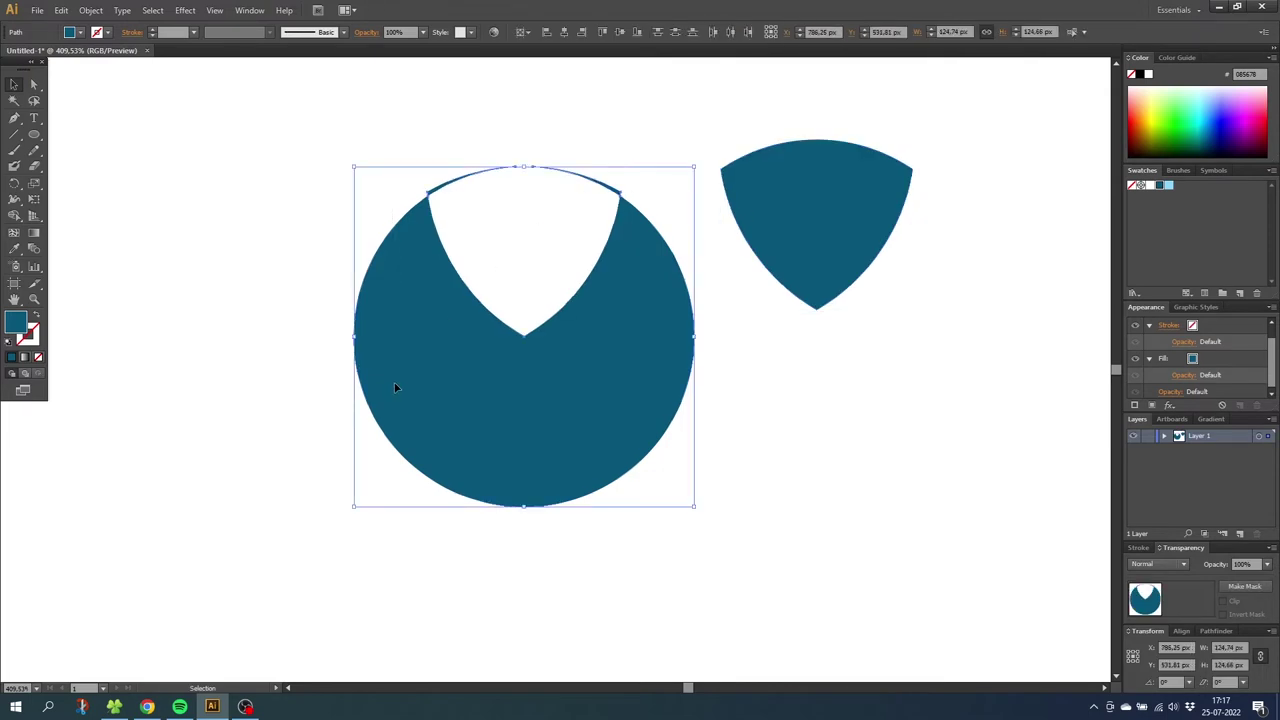
pyautogui.press('Delete')
pyautogui.moveTo(851, 204); pyautogui.dragTo(541, 352)
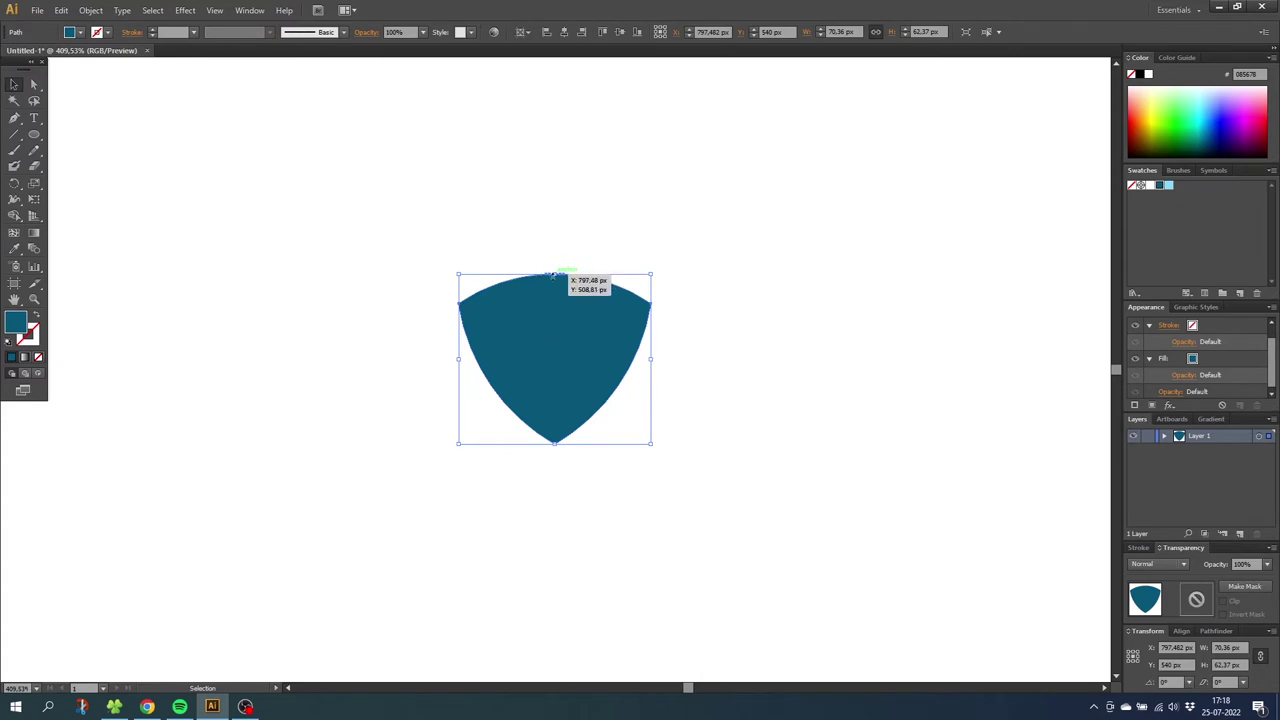
pyautogui.click(33, 299)
pyautogui.moveTo(534, 257); pyautogui.dragTo(589, 303)
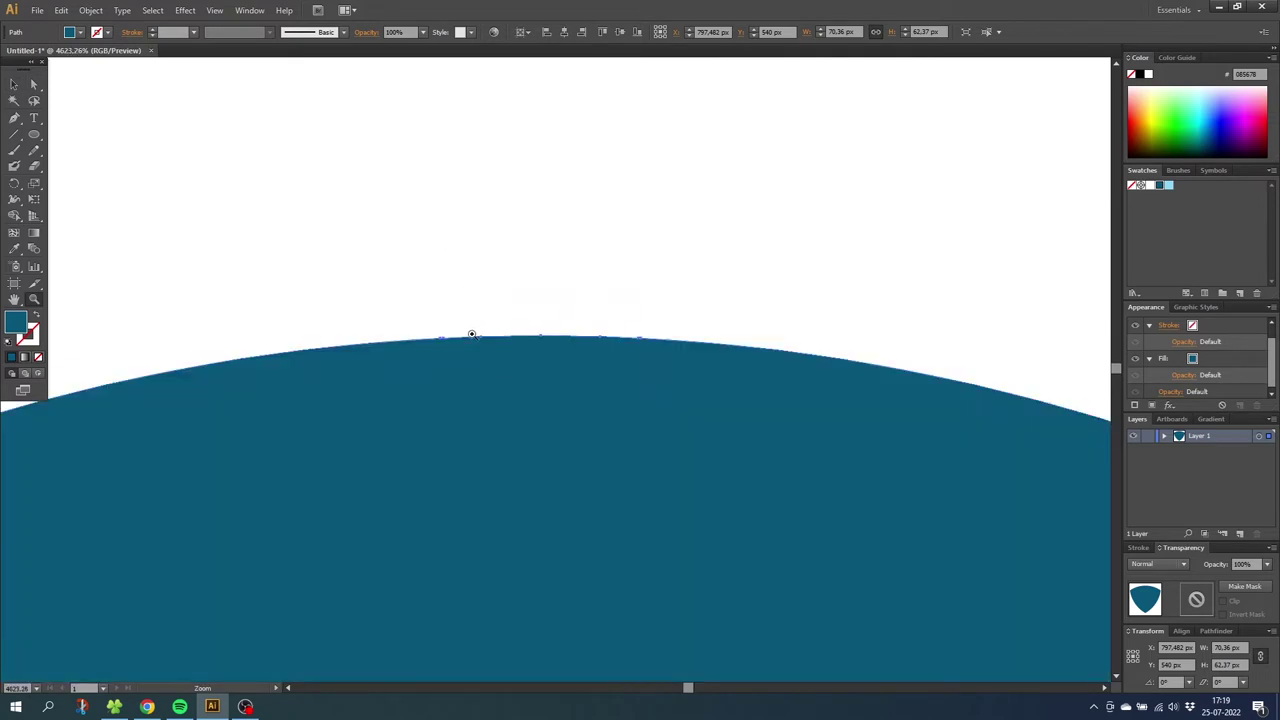
pyautogui.keyDown('alt'); pyautogui.click(547, 386); pyautogui.keyUp('alt')
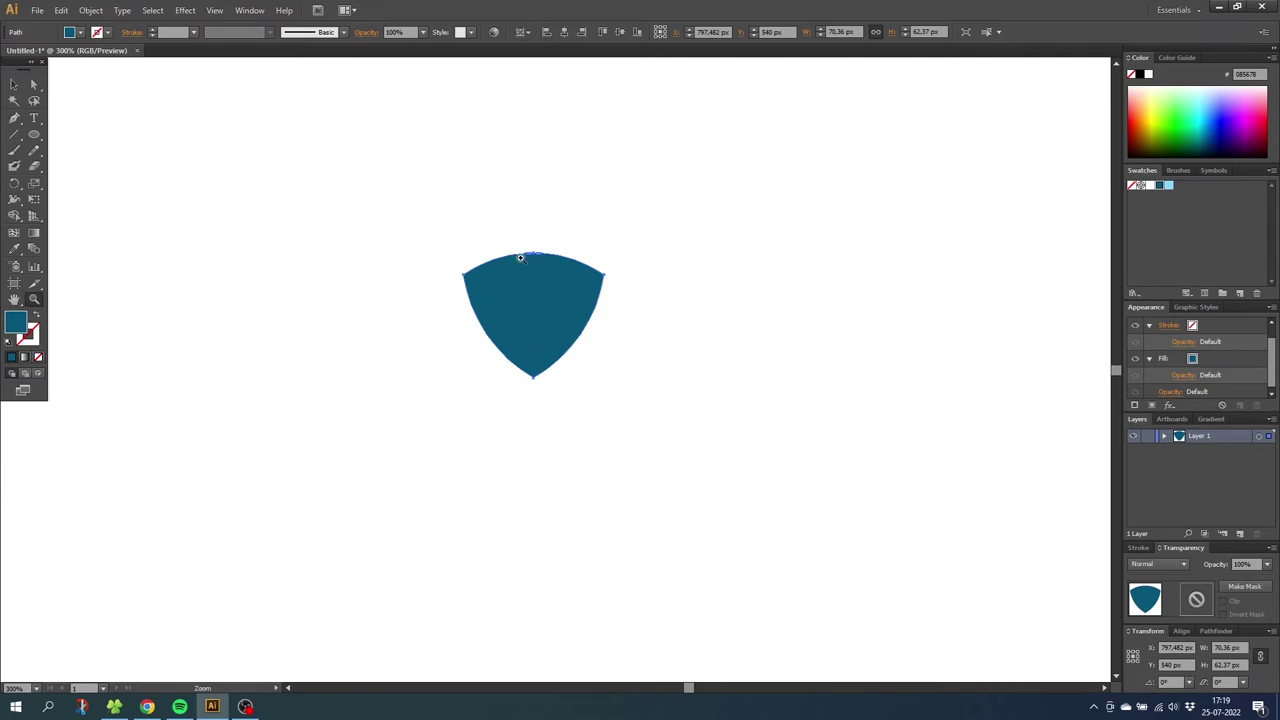
pyautogui.click(36, 137)
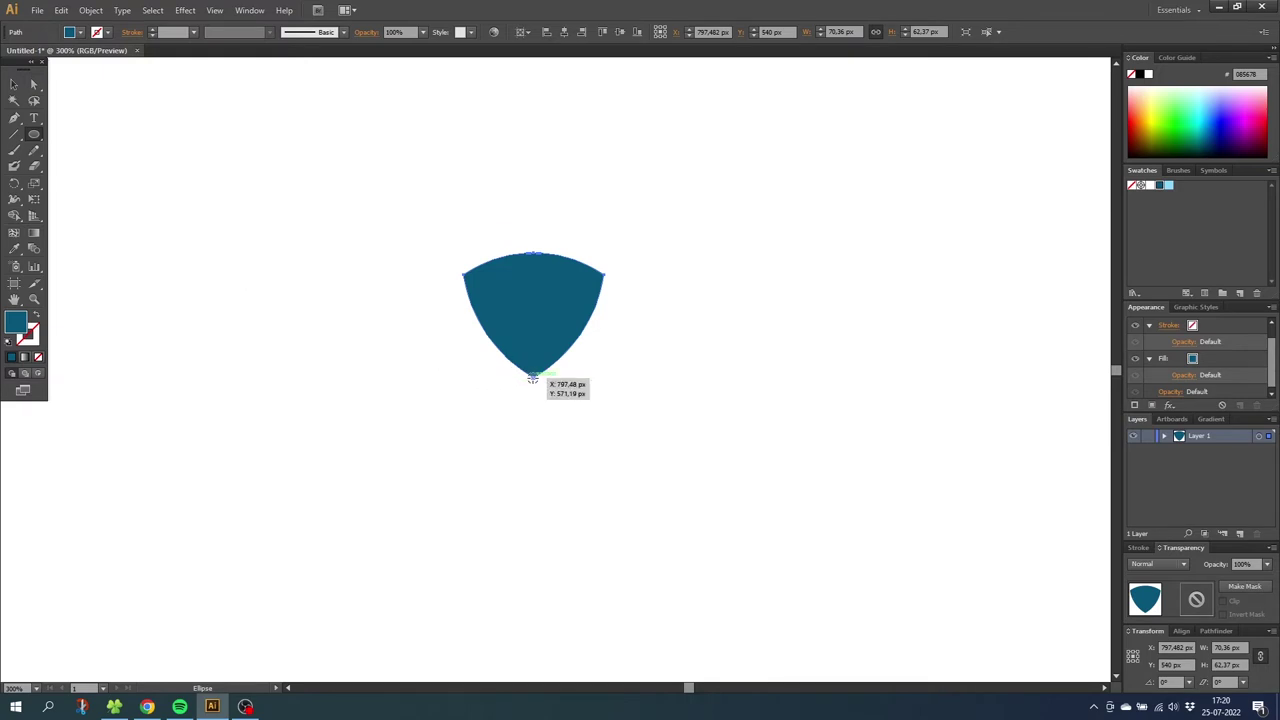
# Draw a circle from the shield's bottom point and set its width to 50%.
pyautogui.moveTo(533, 378); pyautogui.dragTo(603, 325)
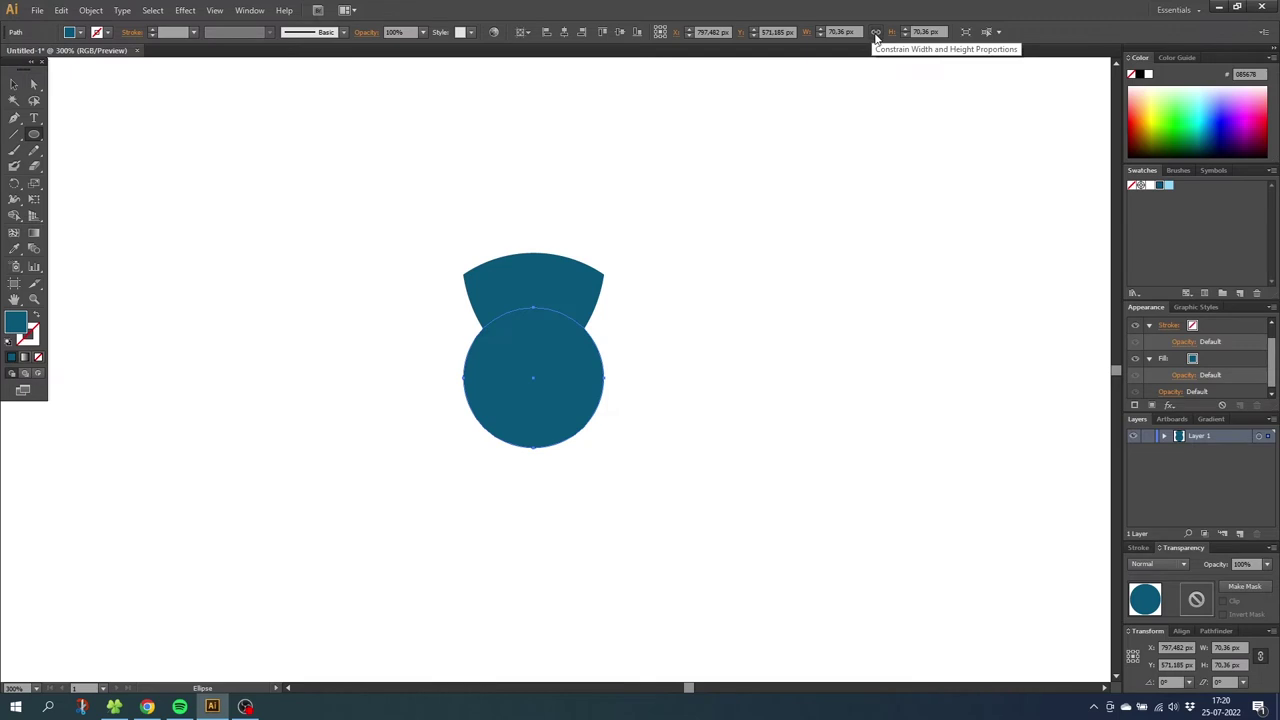
pyautogui.click(845, 32)
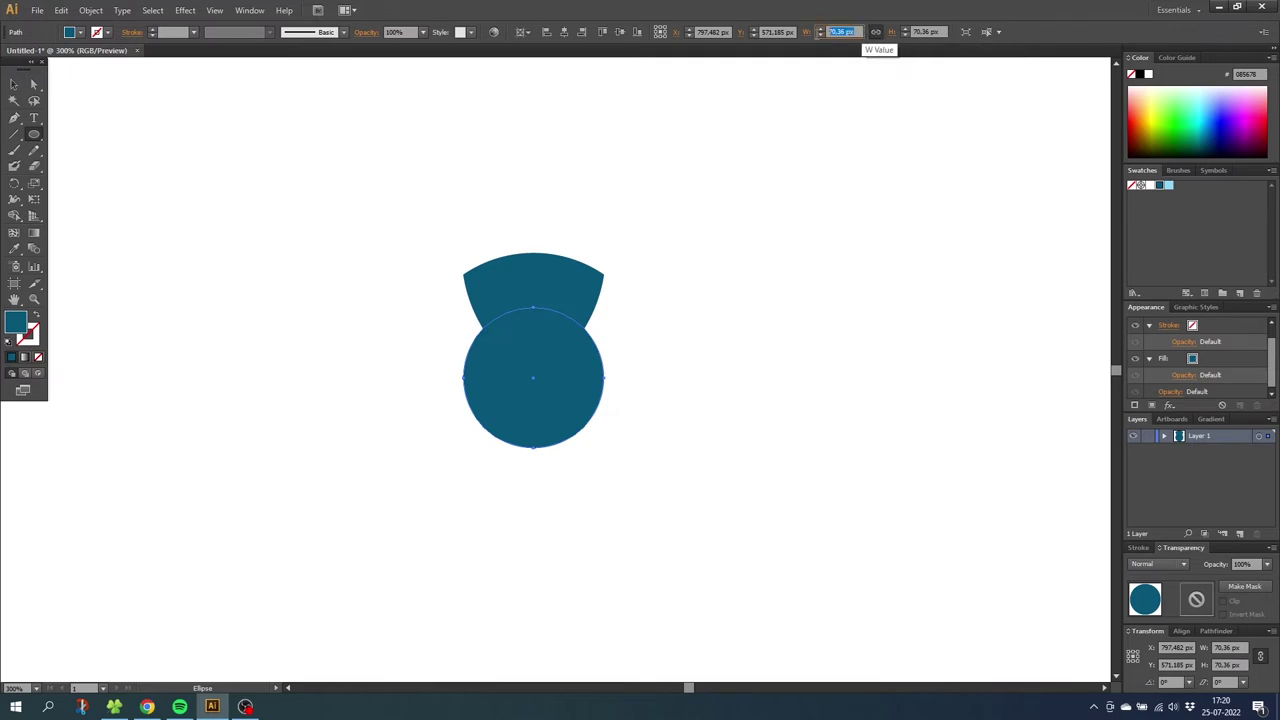
pyautogui.write('50')
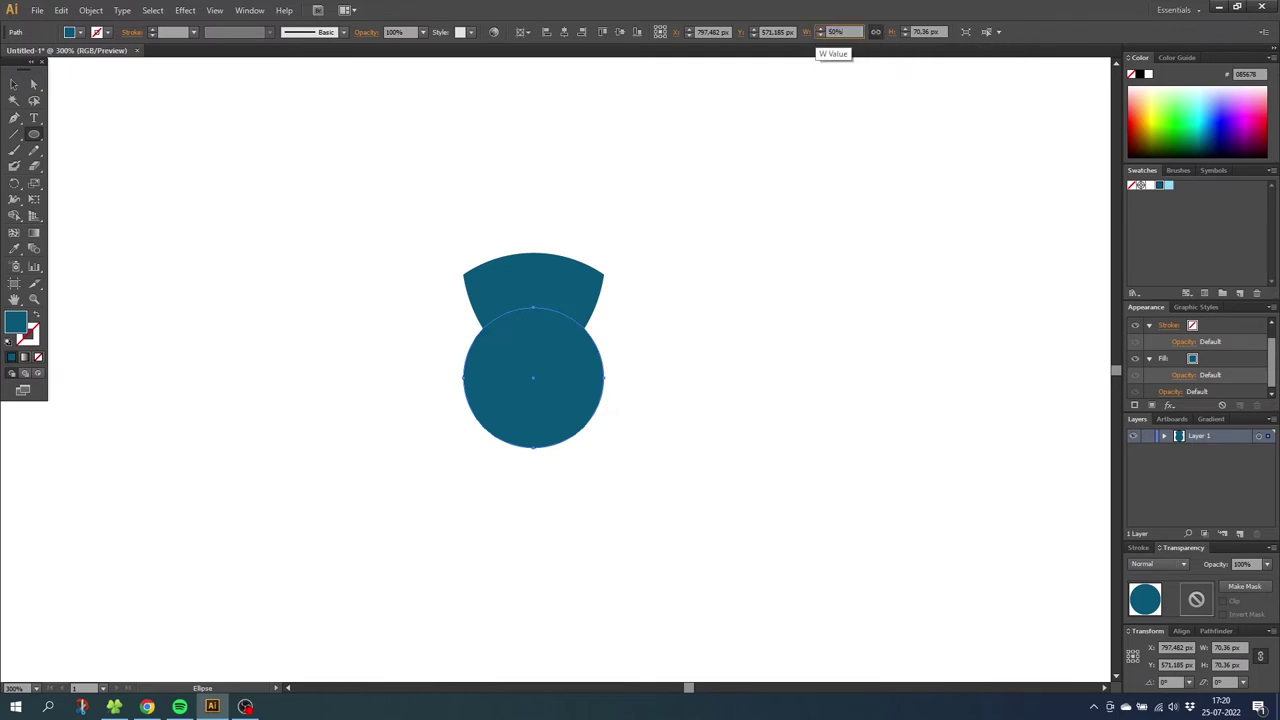
pyautogui.write('%')
pyautogui.press('Return')
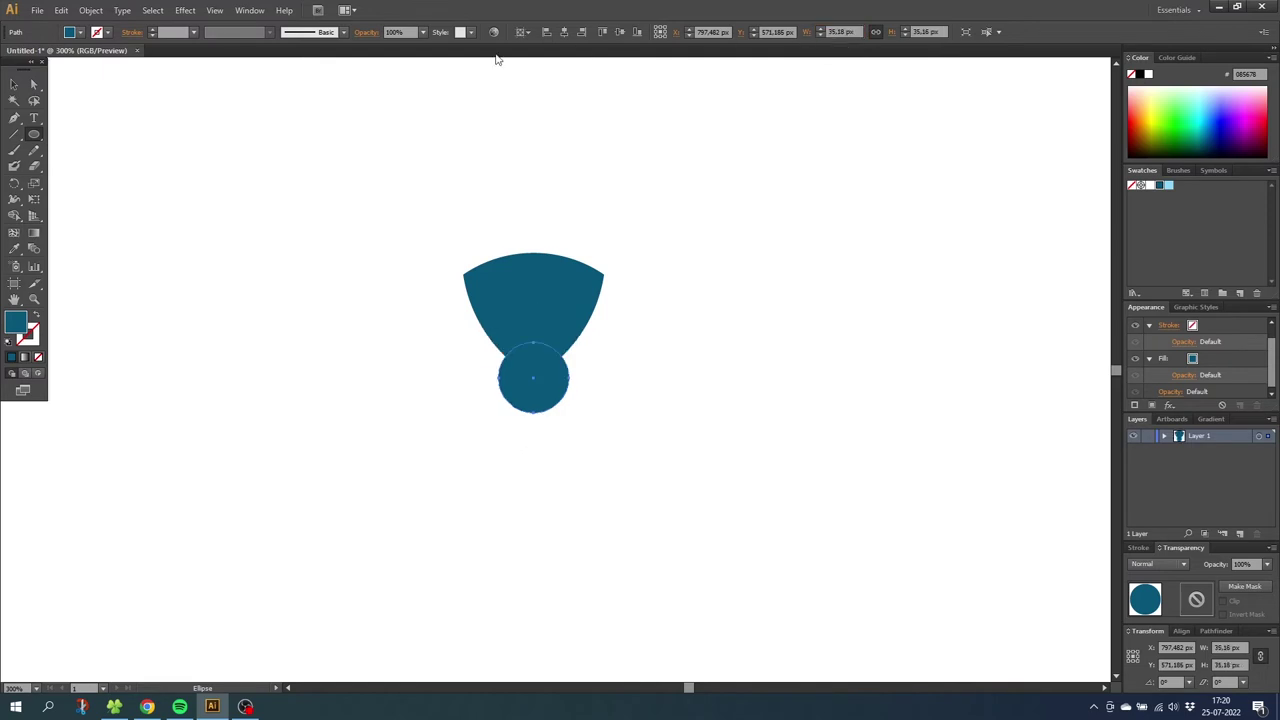
# Place the small circle on top of the shield as a head, then select head and body together.
pyautogui.click(14, 84)
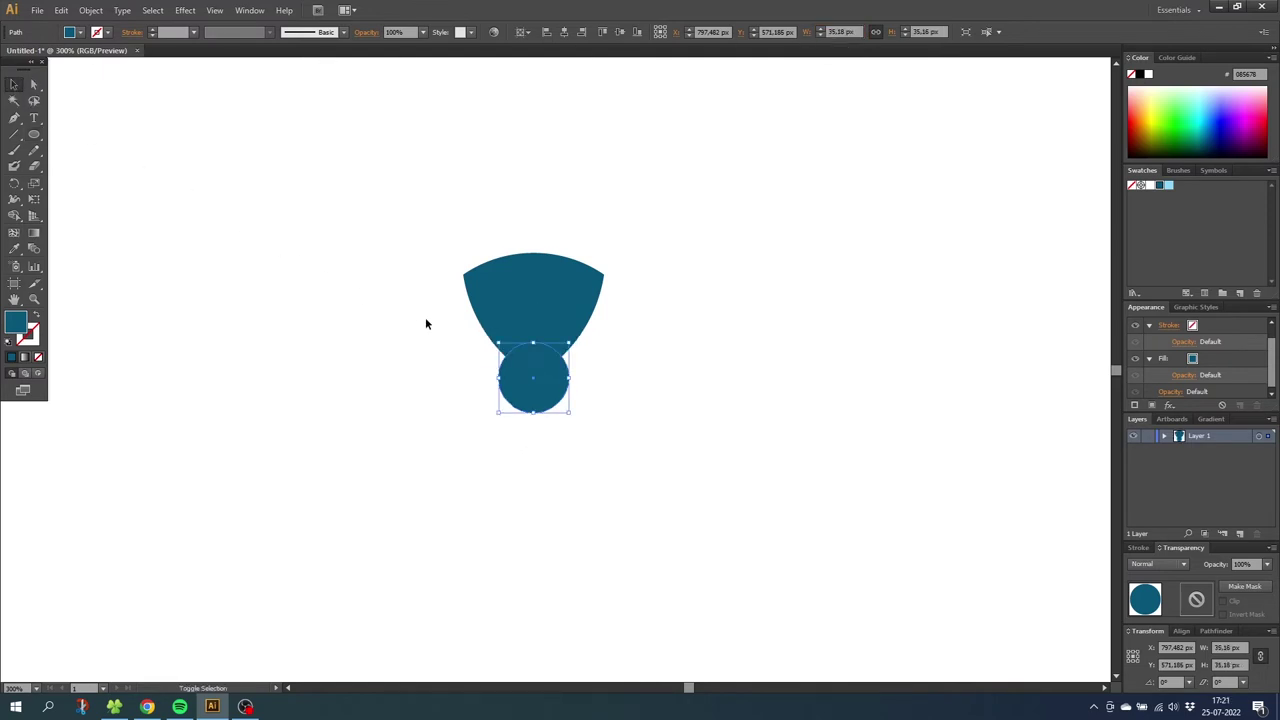
pyautogui.keyDown('shift'); pyautogui.click(547, 380); pyautogui.keyUp('shift')
pyautogui.moveTo(544, 358); pyautogui.dragTo(545, 232)
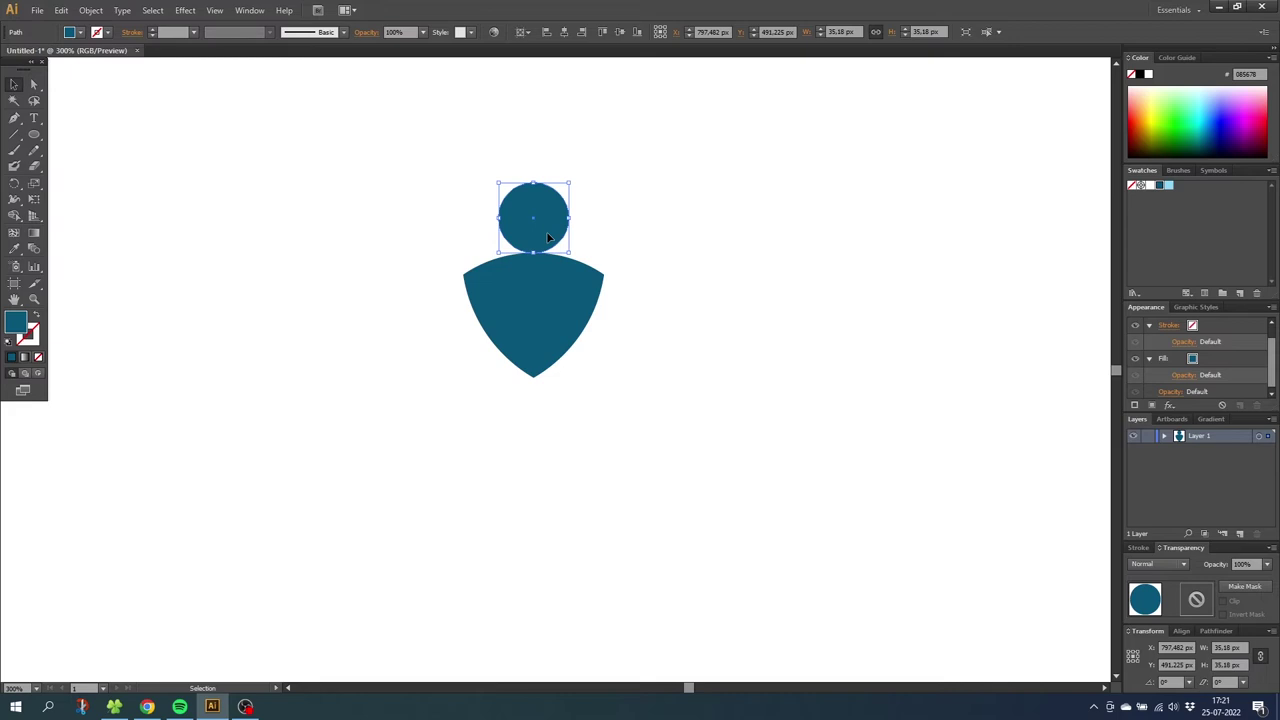
pyautogui.press('Down')
pyautogui.press('Down')
pyautogui.press('Down')
pyautogui.press('Down')
pyautogui.press('Down')
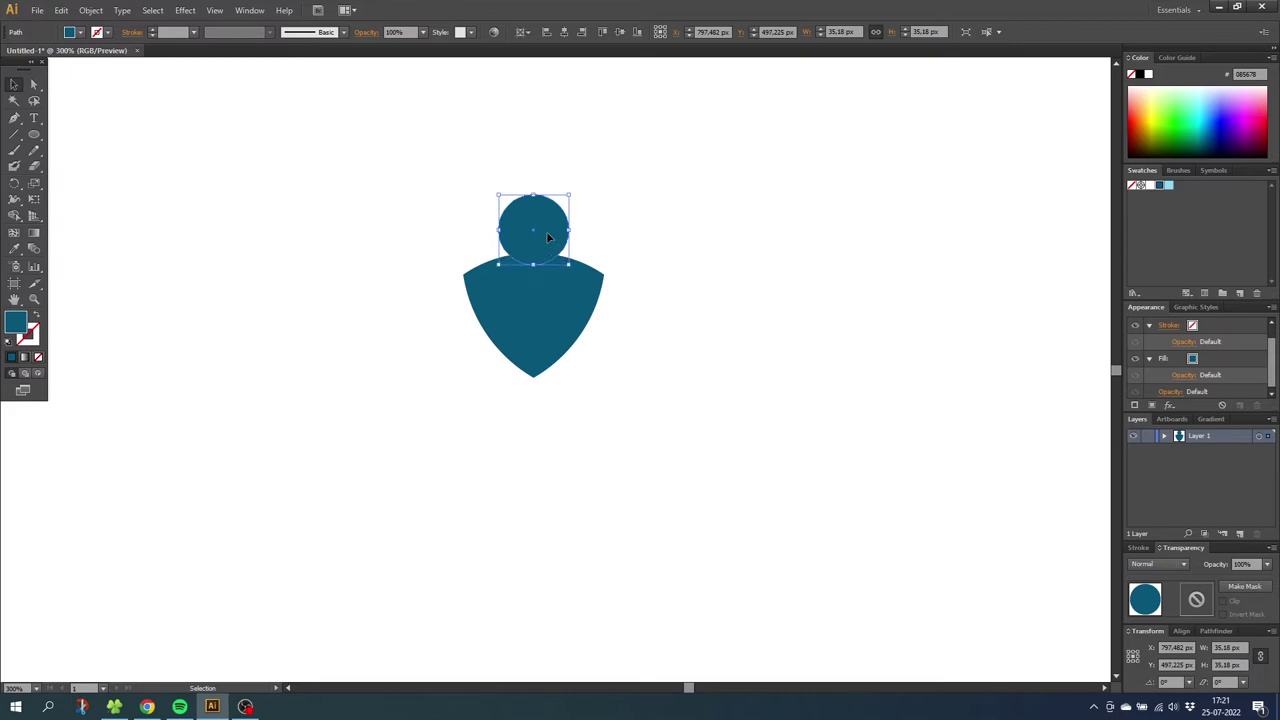
pyautogui.click(587, 240)
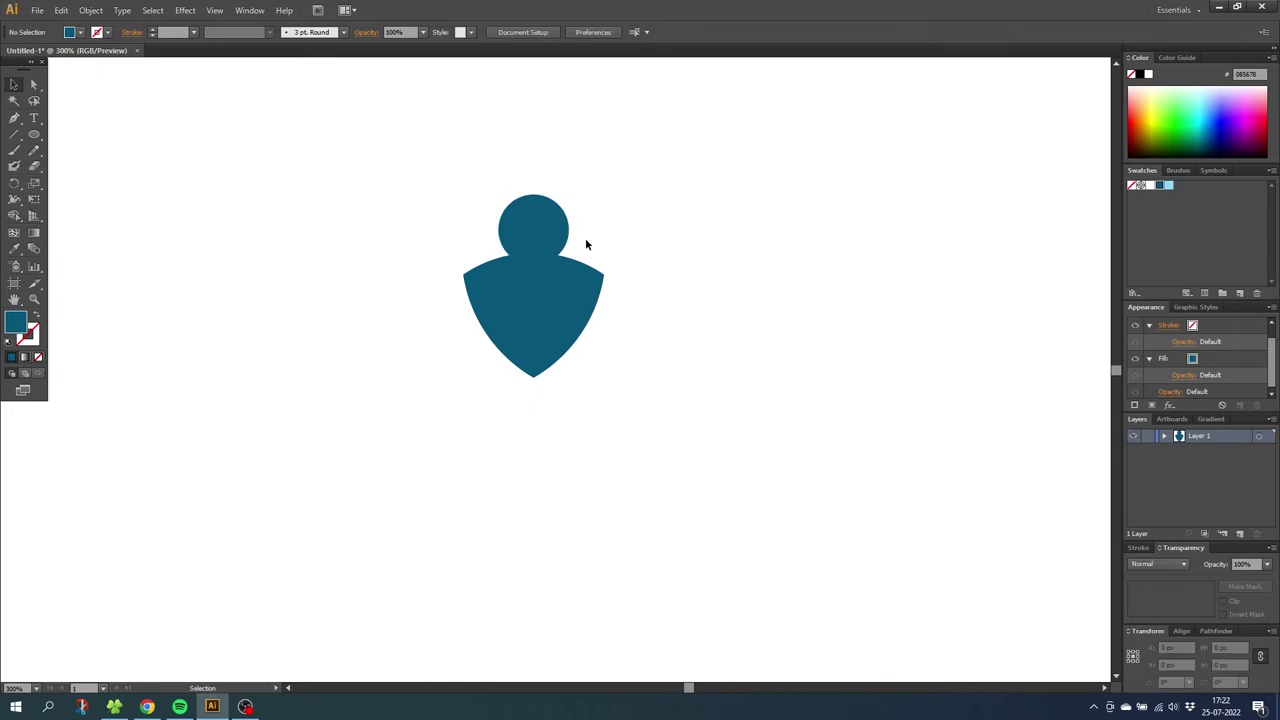
pyautogui.moveTo(586, 214); pyautogui.dragTo(514, 315)
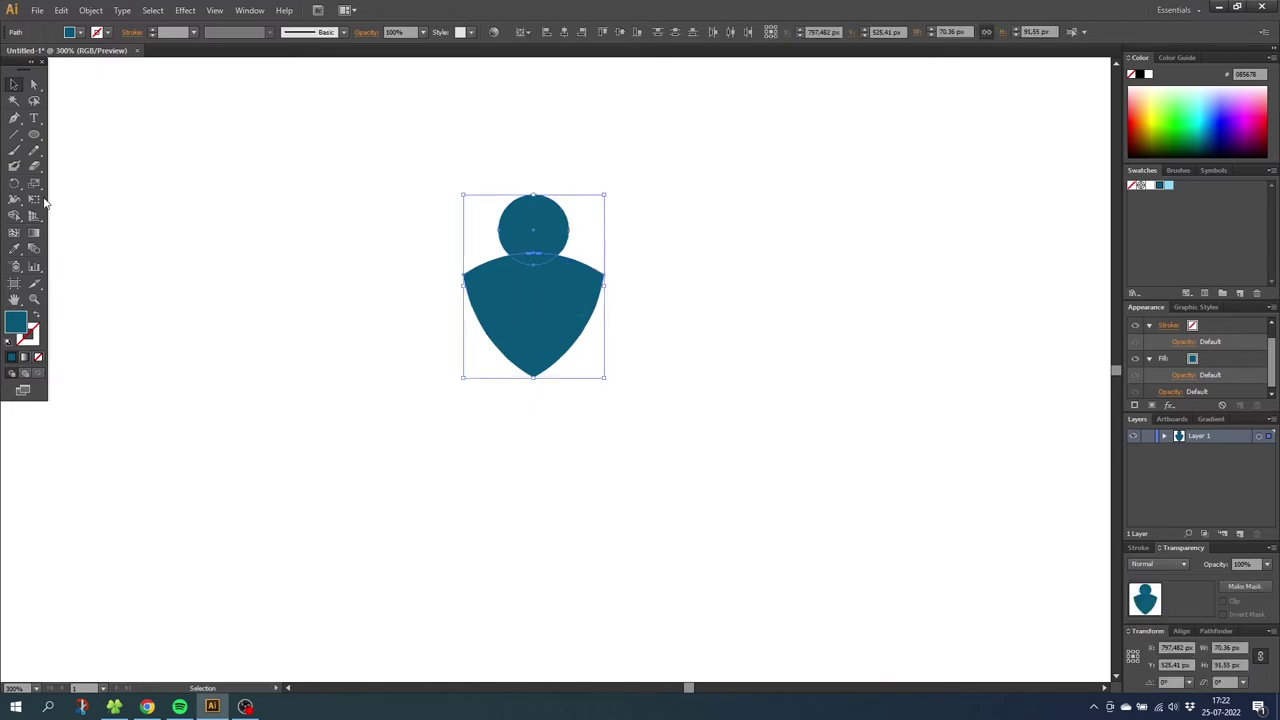
pyautogui.click(14, 184)
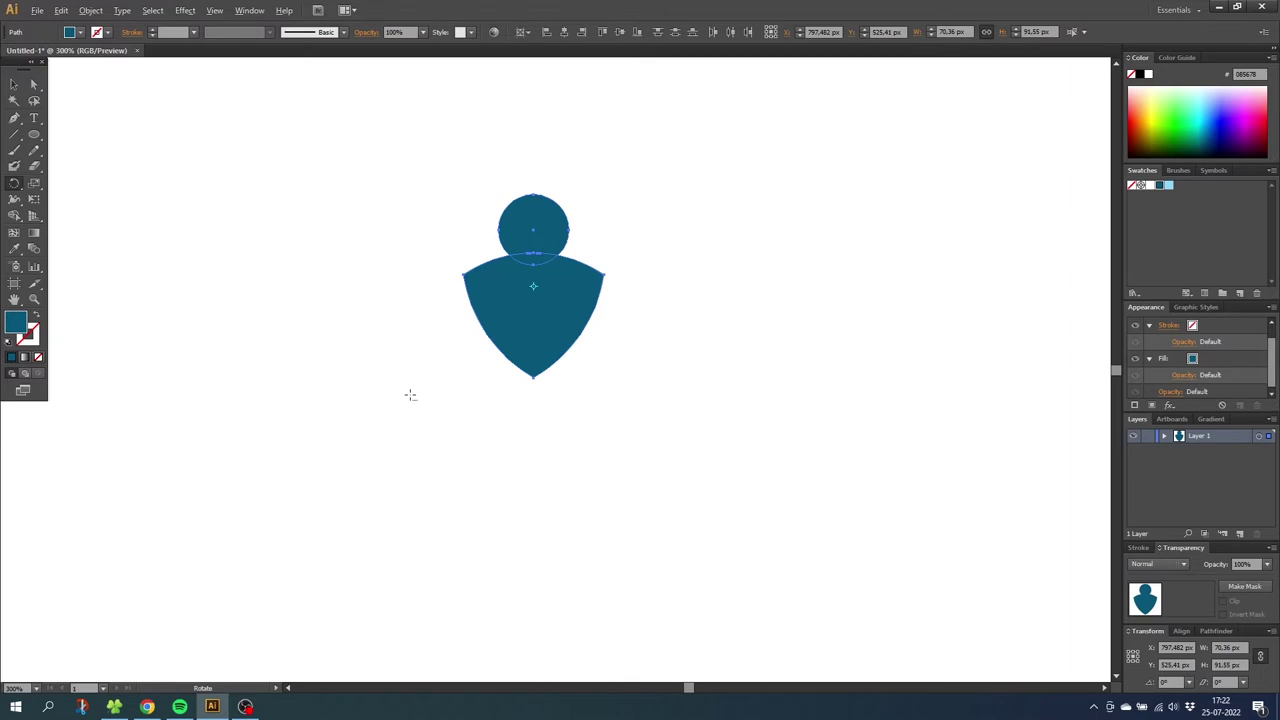
# Make a 90° rotated copy about the figure's bottom point and repeat it twice with Ctrl+D.
pyautogui.keyDown('alt'); pyautogui.click(533, 376); pyautogui.keyUp('alt')
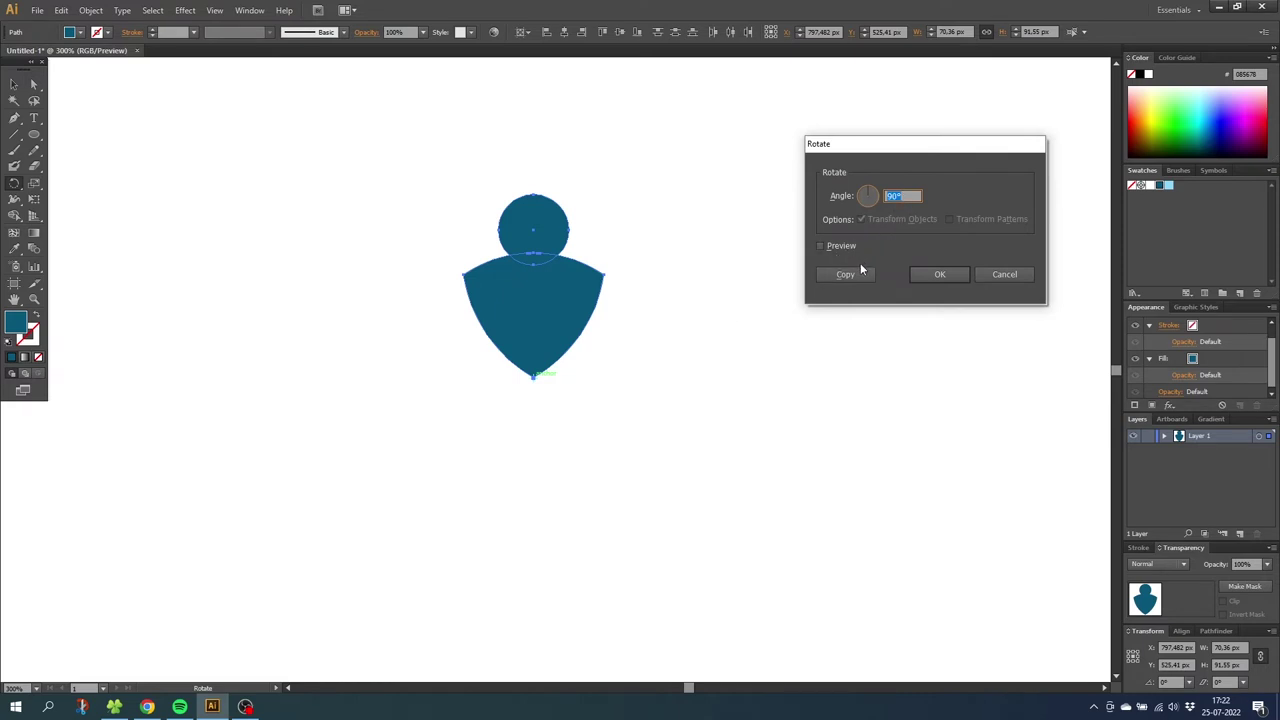
pyautogui.click(848, 273)
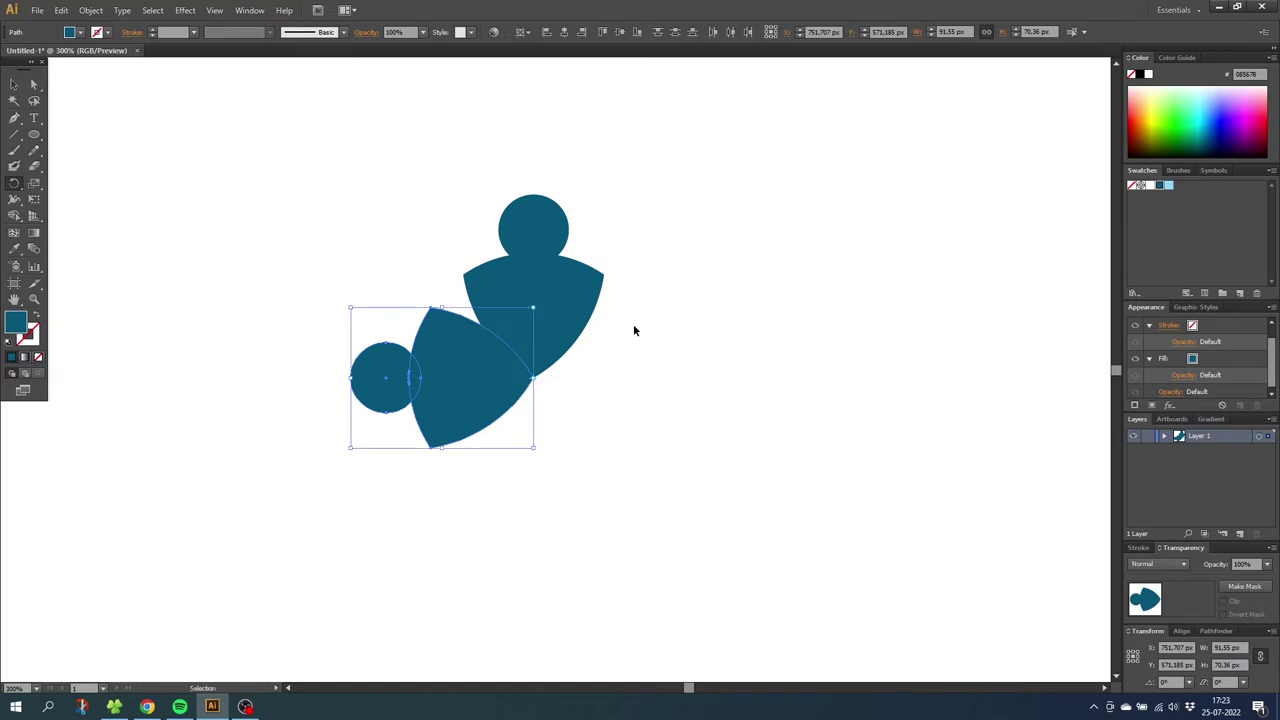
pyautogui.hotkey('ctrl', 'd')
pyautogui.hotkey('ctrl', 'd')
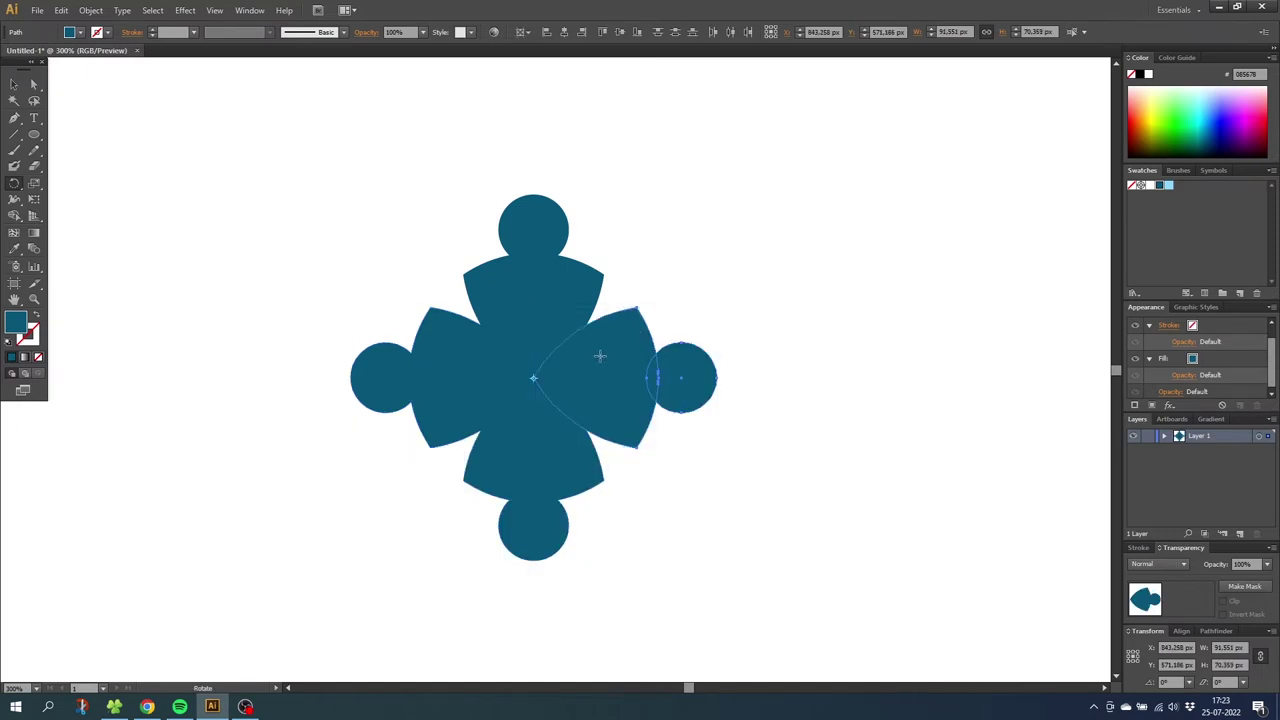
pyautogui.click(14, 84)
# Select the four body pieces, copy them, and Paste in Front.
pyautogui.click(389, 259)
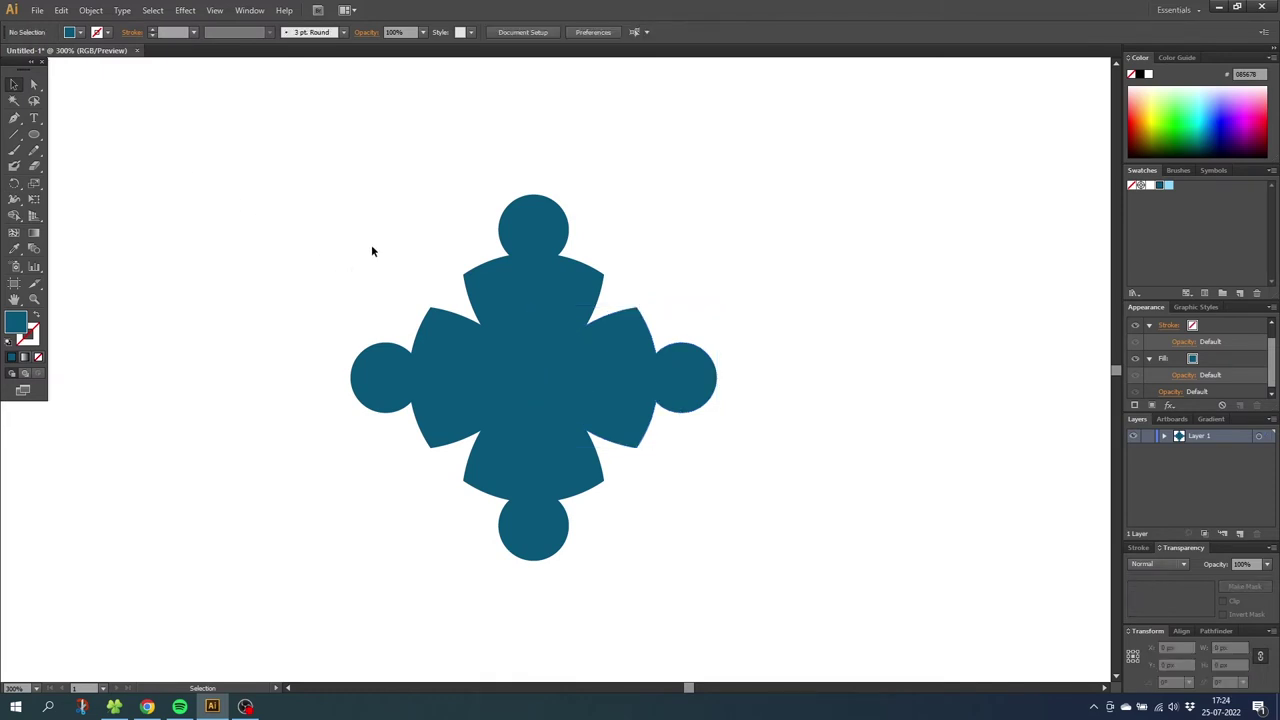
pyautogui.click(506, 293)
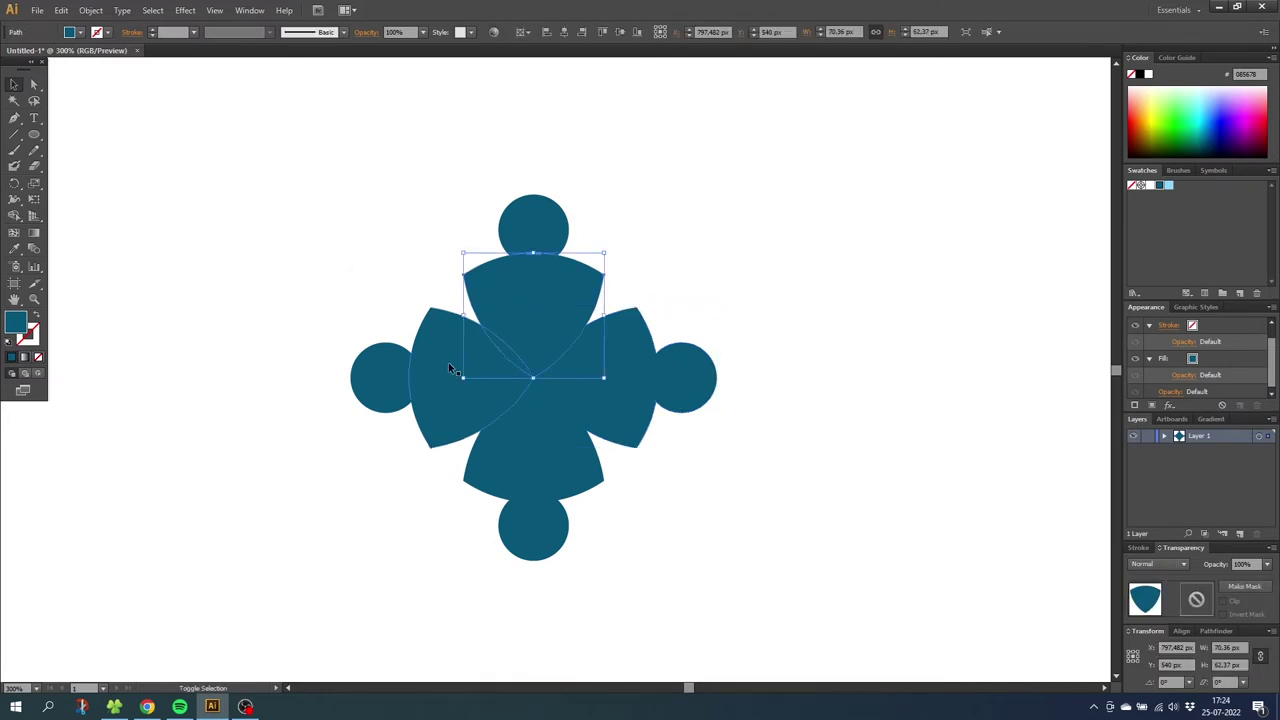
pyautogui.keyDown('shift'); pyautogui.click(450, 369); pyautogui.keyUp('shift')
pyautogui.keyDown('shift'); pyautogui.click(525, 434); pyautogui.keyUp('shift')
pyautogui.keyDown('shift'); pyautogui.click(602, 394); pyautogui.keyUp('shift')
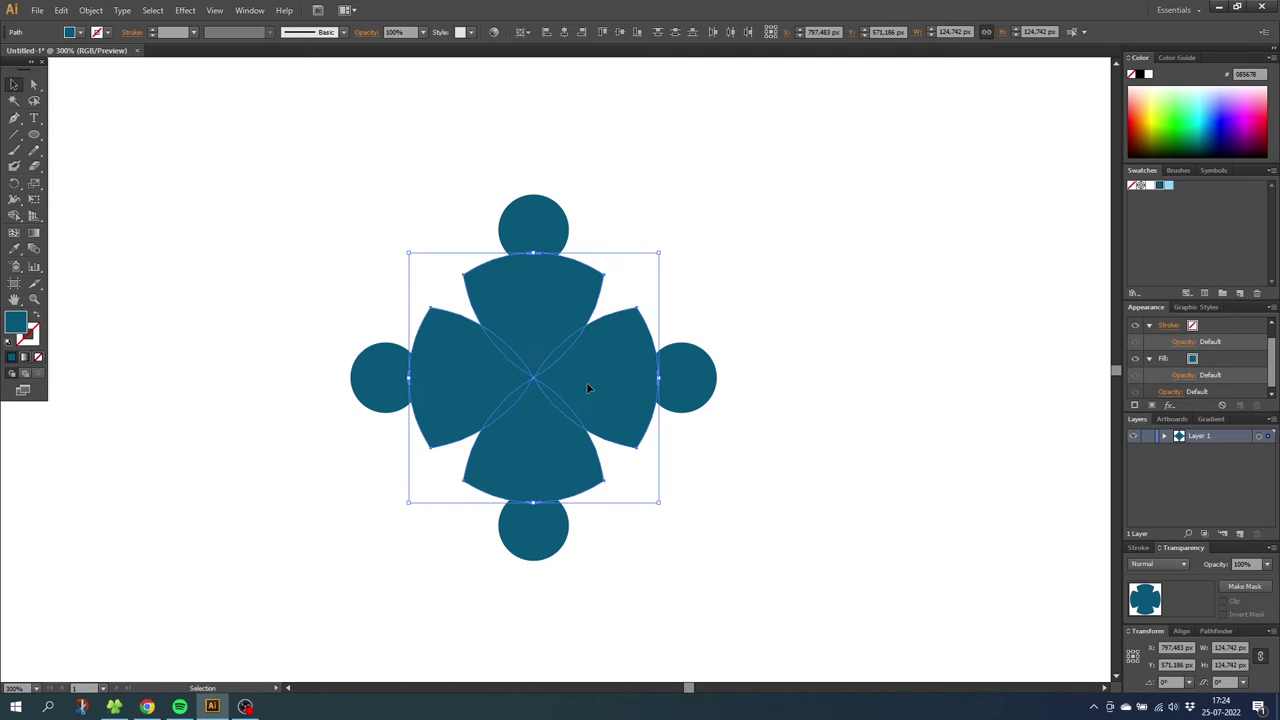
pyautogui.click(61, 10)
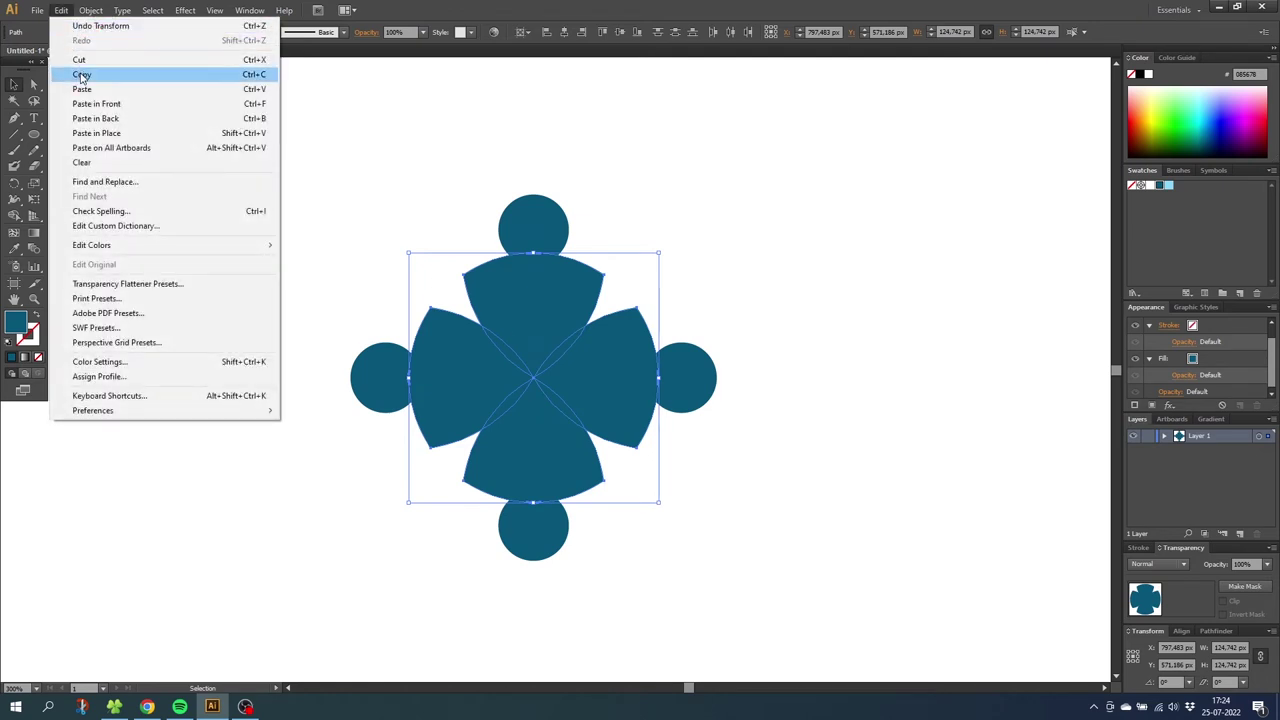
pyautogui.click(80, 74)
pyautogui.click(60, 12)
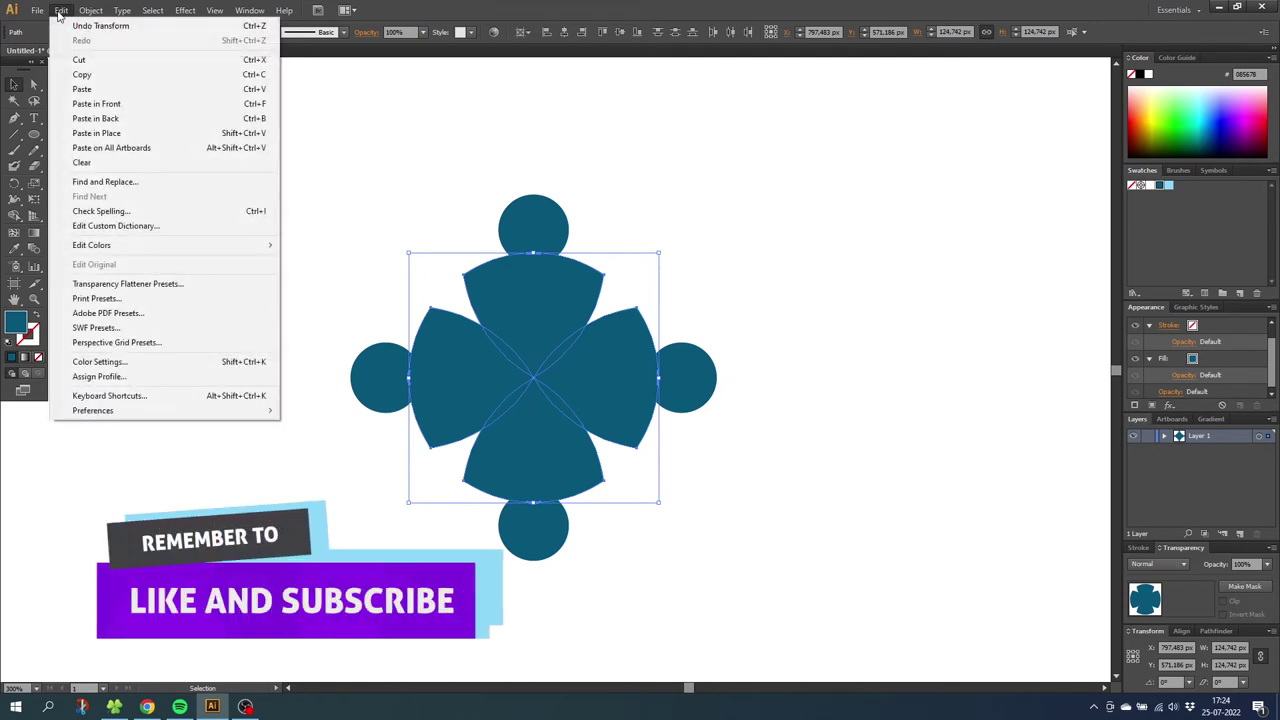
pyautogui.click(97, 104)
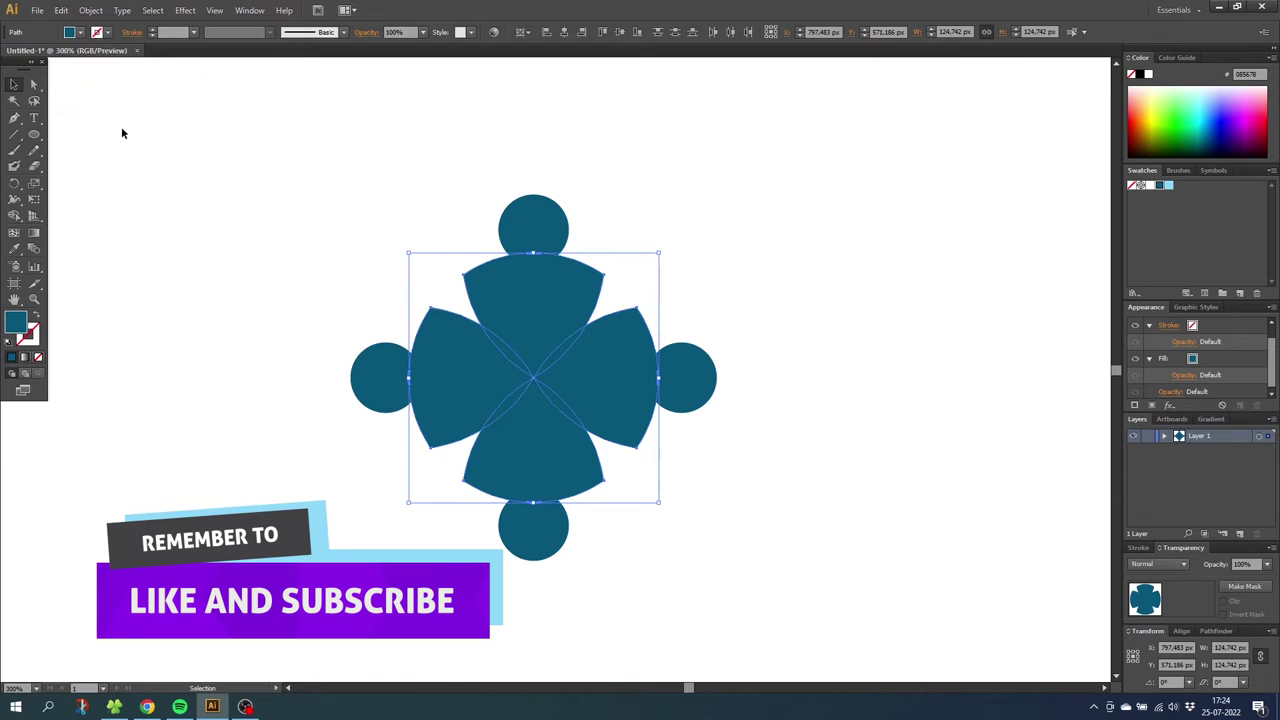
# Fill the pasted copy light blue and shrink it to 35% width at the icon's centre.
pyautogui.moveTo(515, 300); pyautogui.dragTo(543, 324)
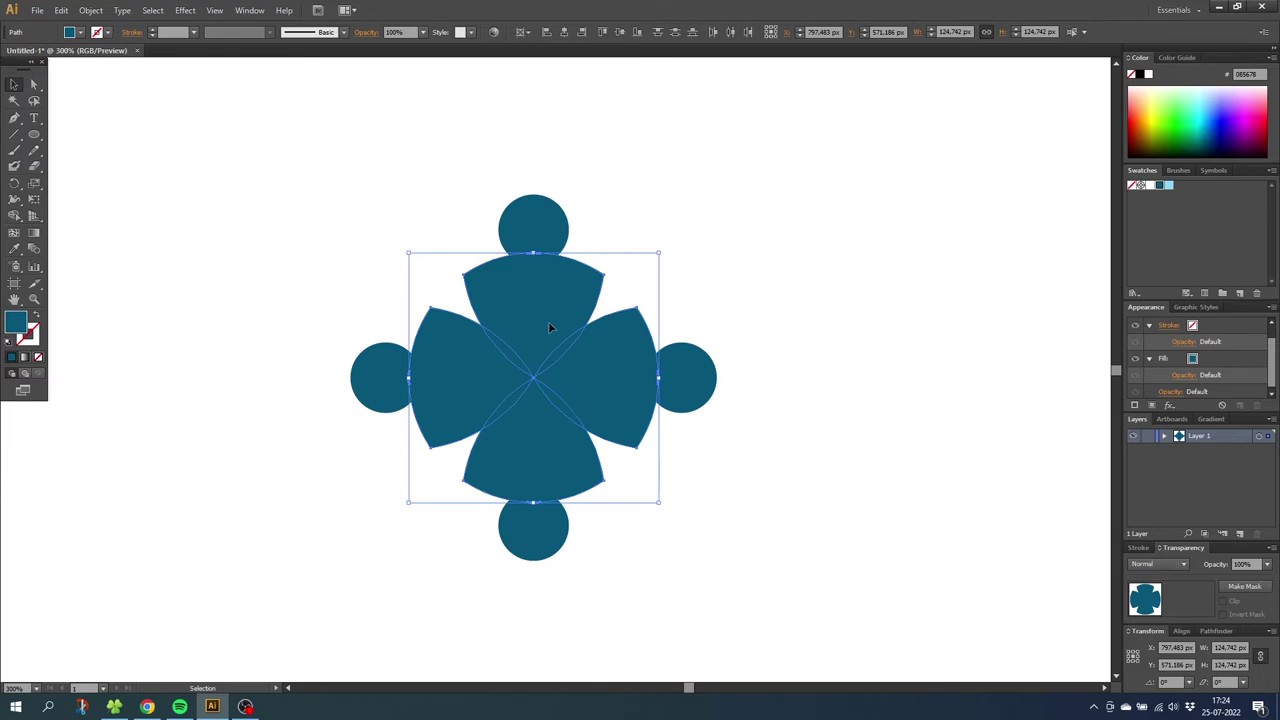
pyautogui.click(1168, 185)
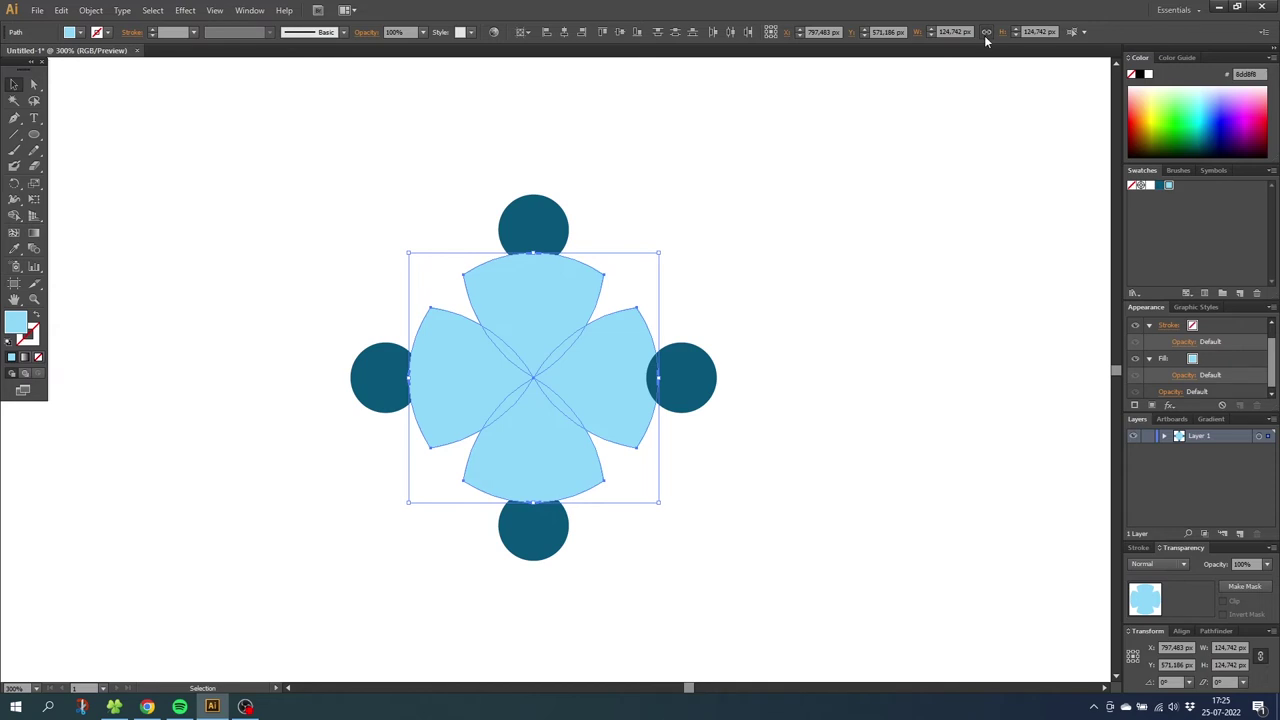
pyautogui.click(929, 33)
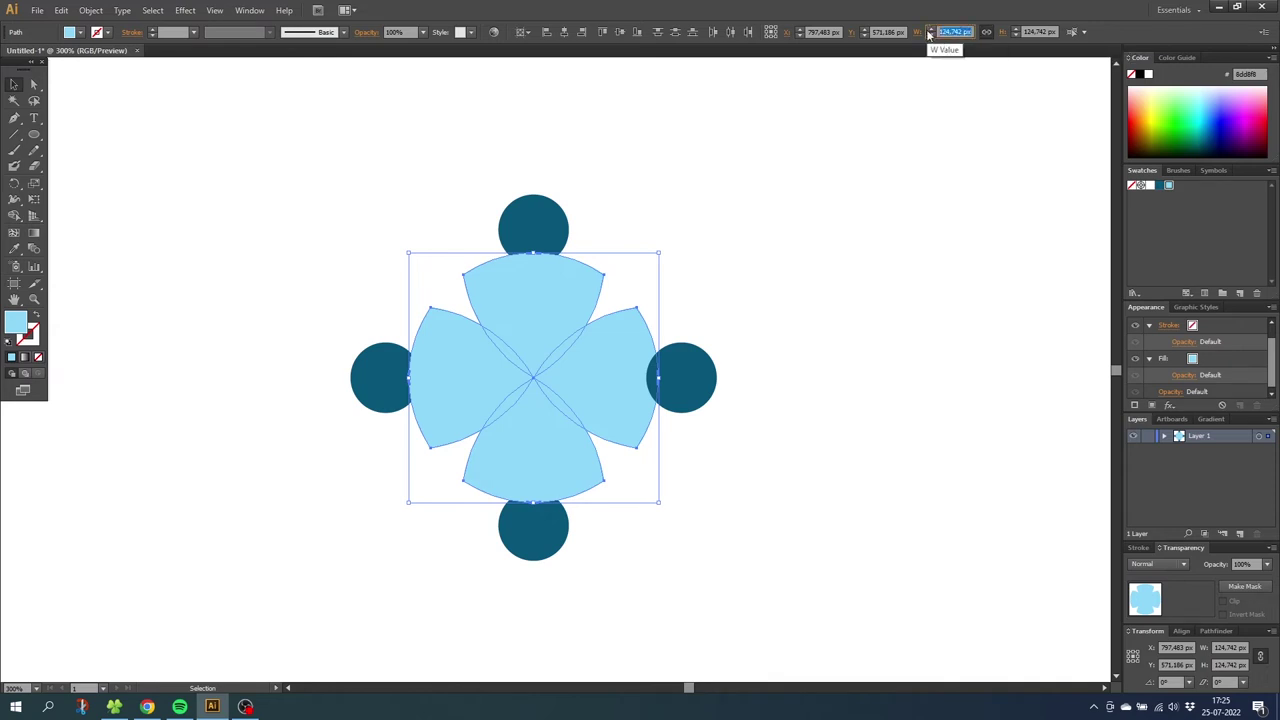
pyautogui.write('35%')
pyautogui.press('Return')
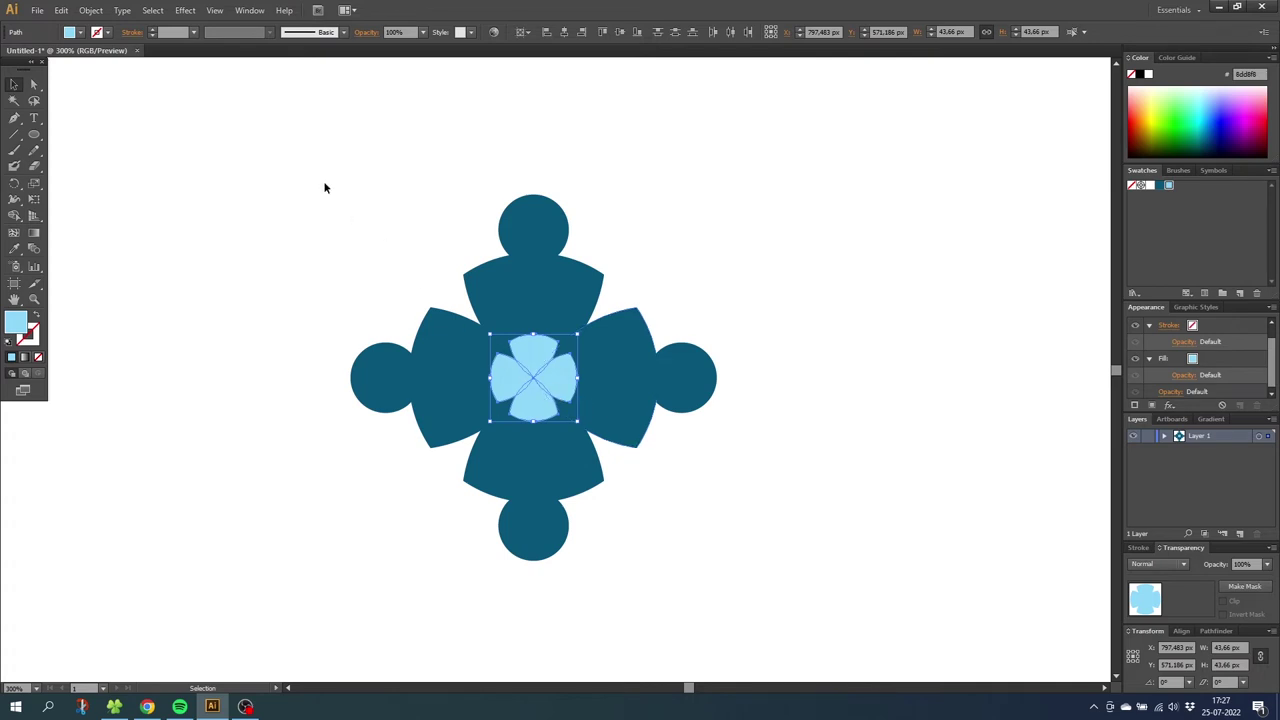
pyautogui.click(214, 10)
pyautogui.click(230, 24)
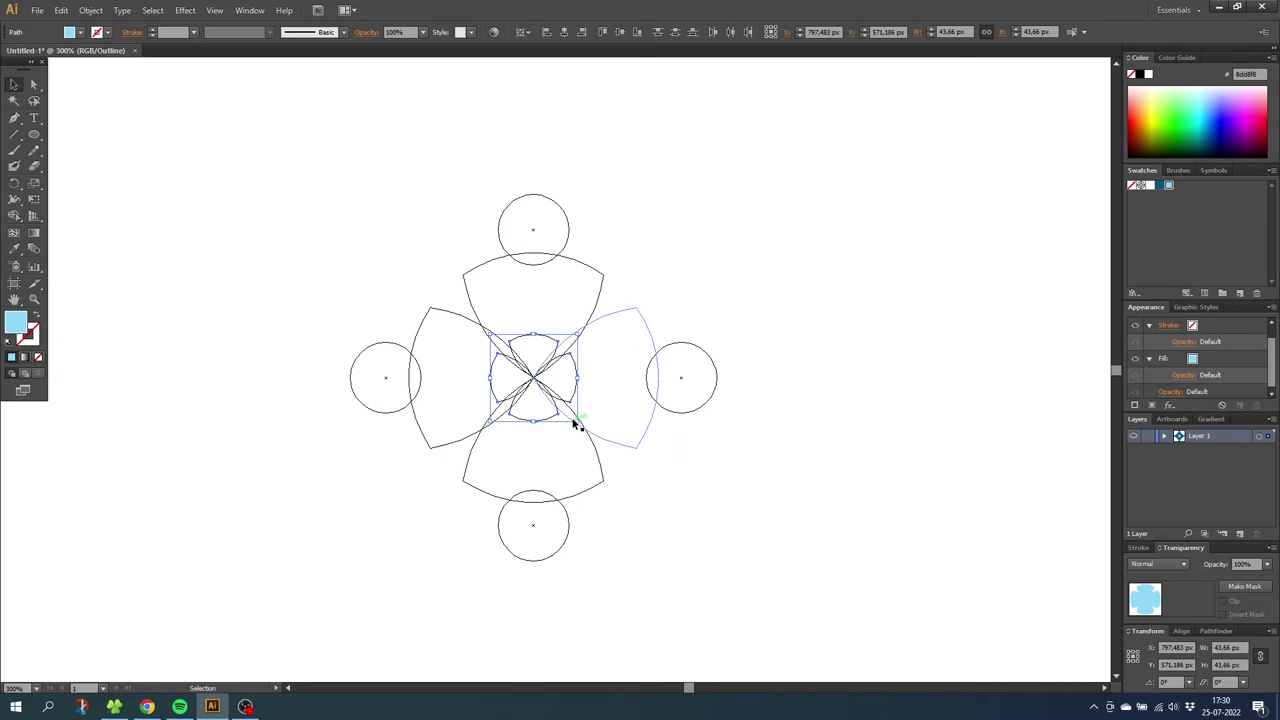
pyautogui.click(214, 10)
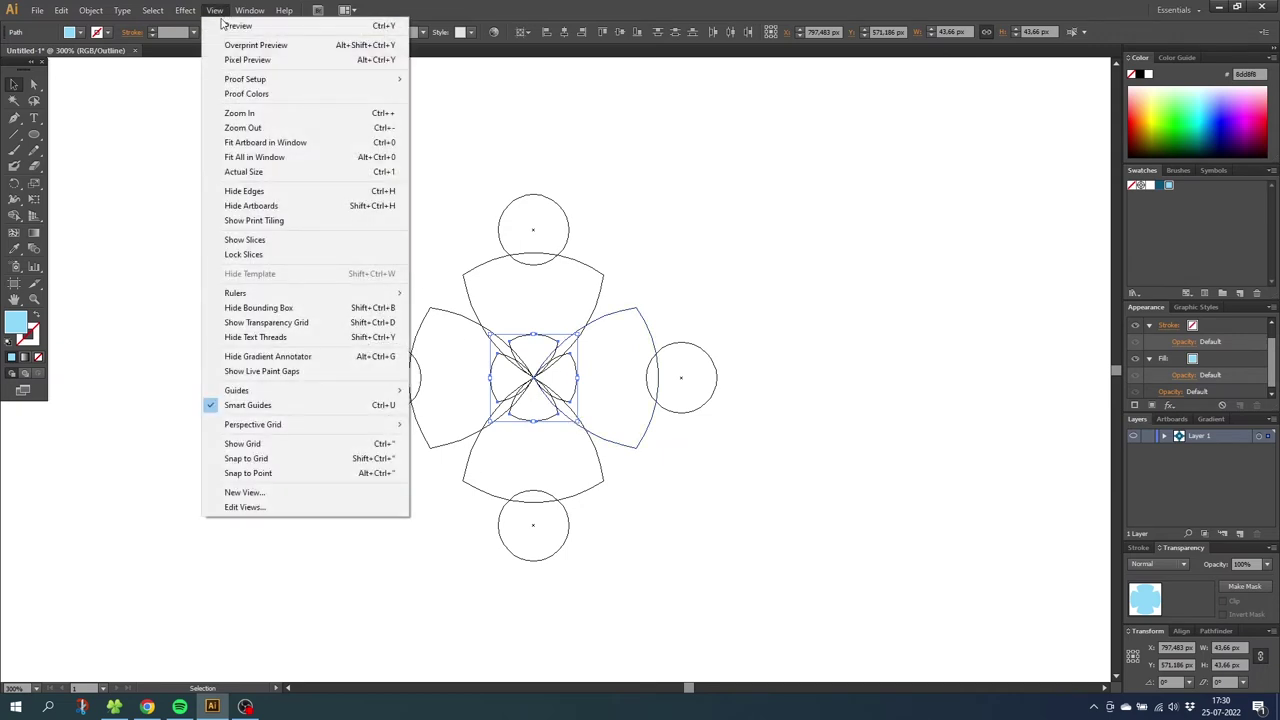
pyautogui.click(225, 27)
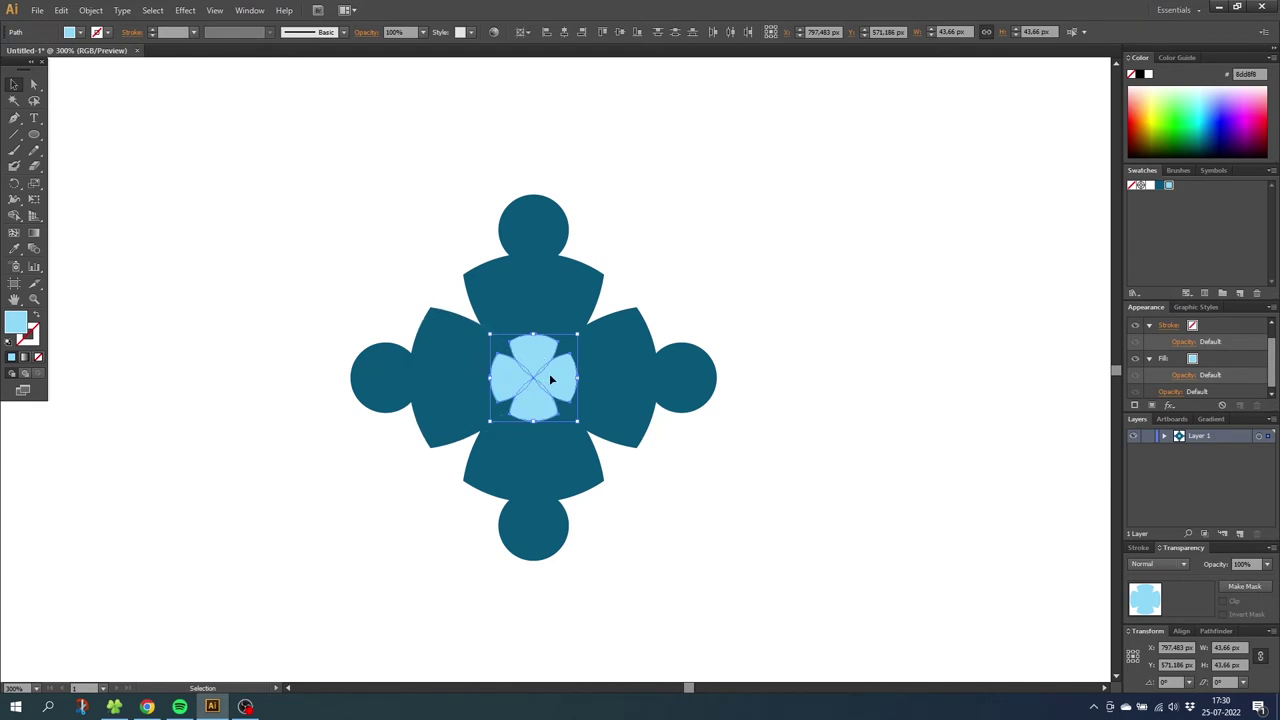
# Unite the light-blue clover pieces into one shape with the Pathfinder panel.
pyautogui.click(1215, 631)
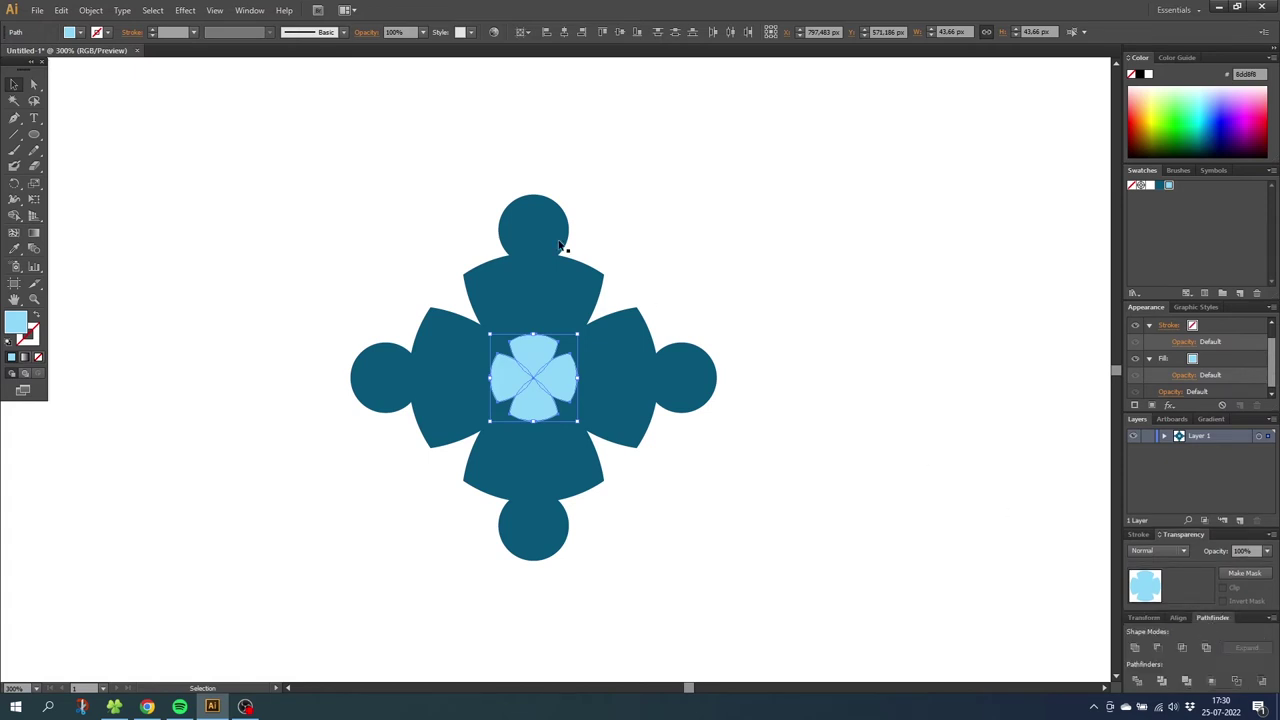
pyautogui.click(249, 10)
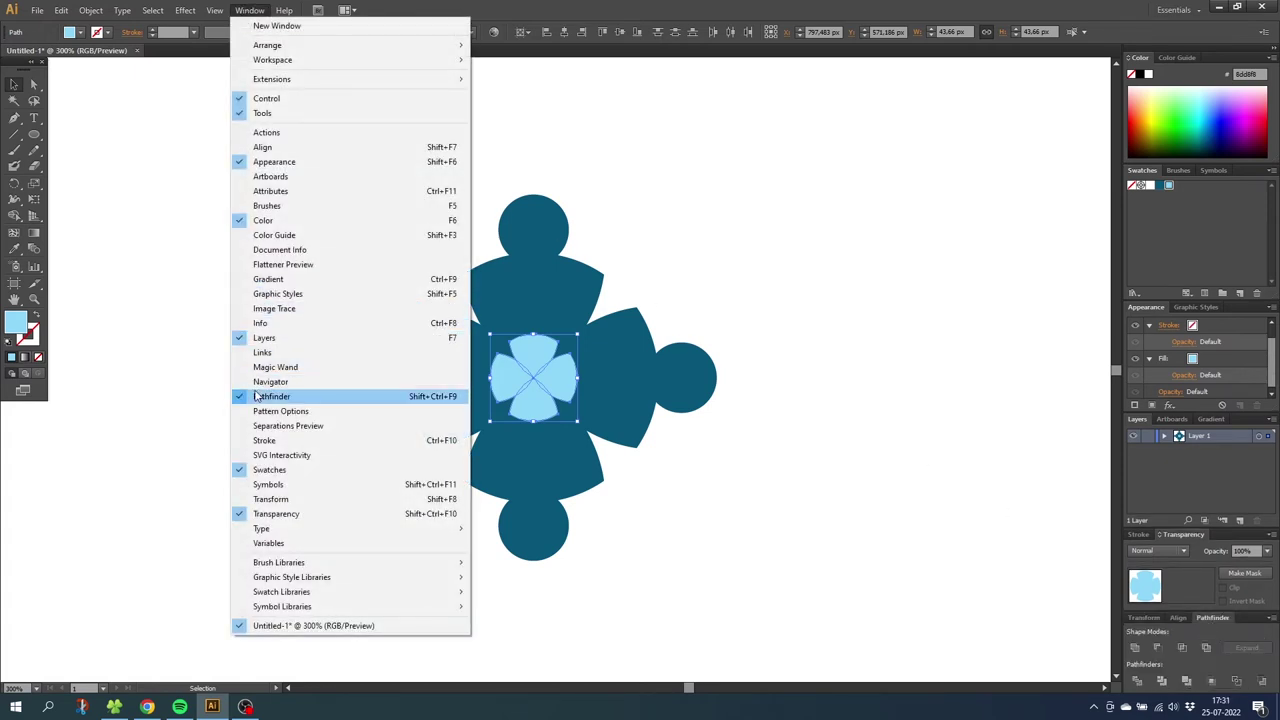
pyautogui.click(301, 400)
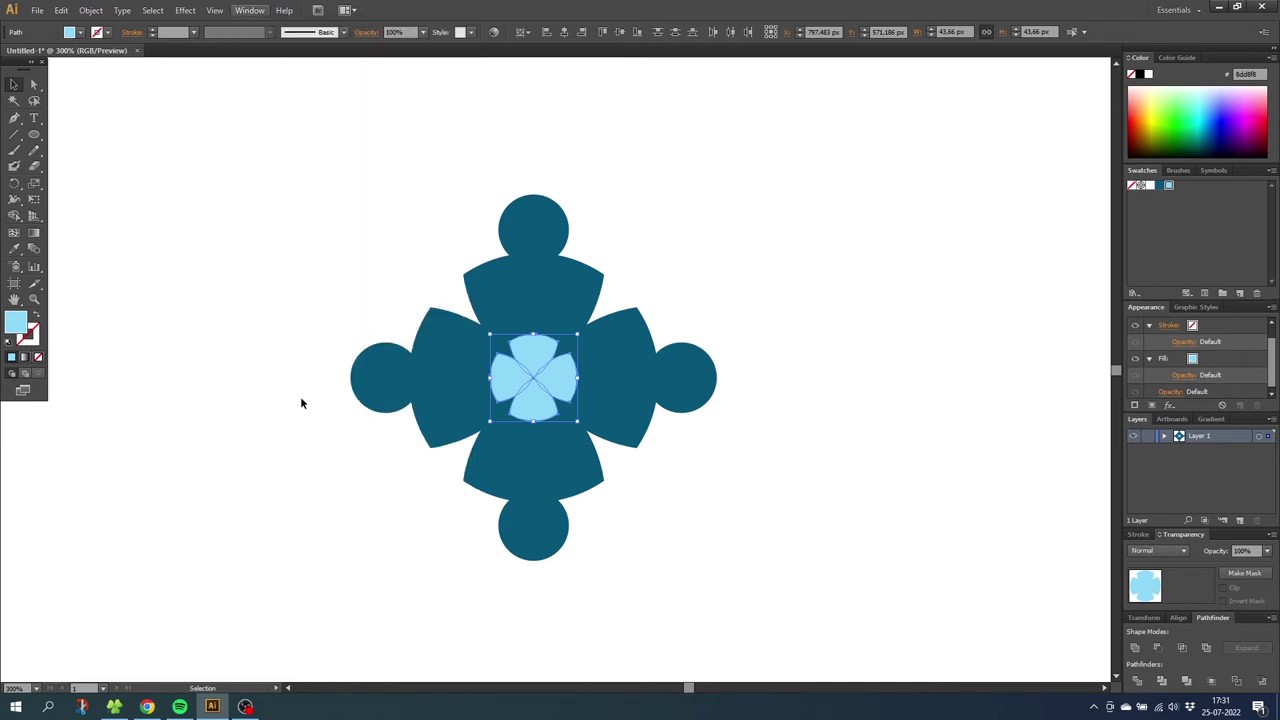
pyautogui.click(1136, 649)
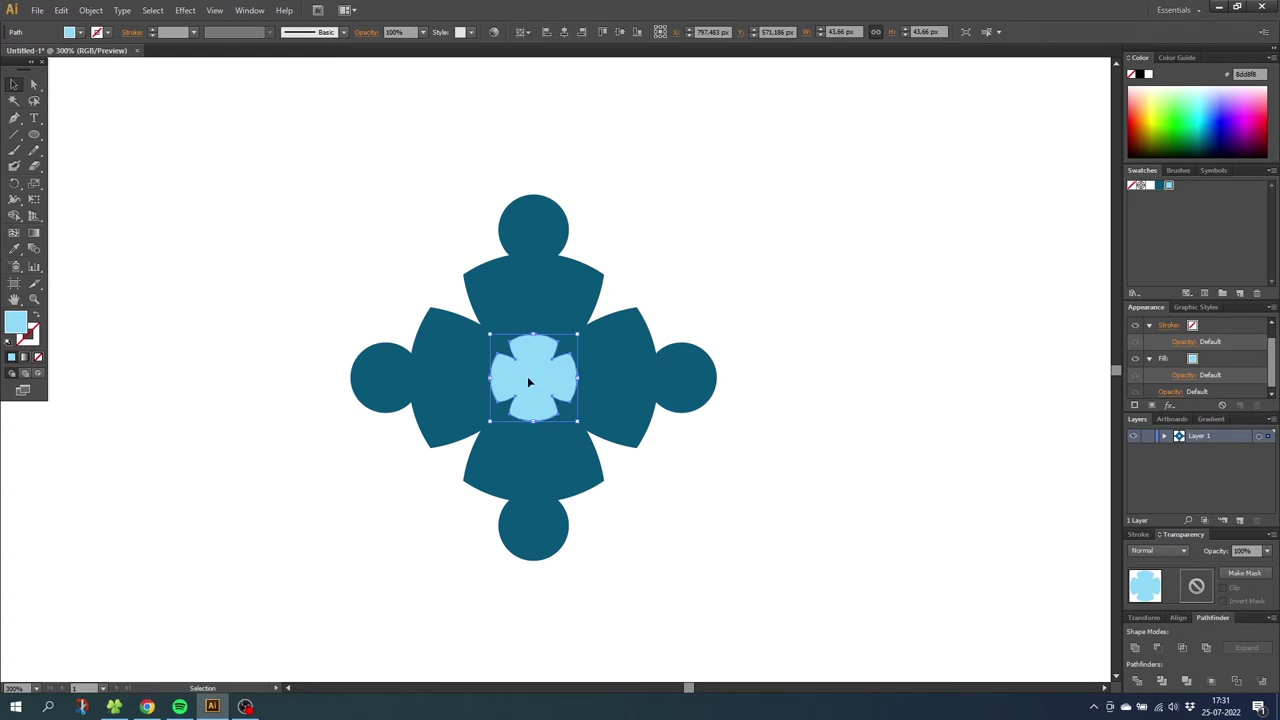
# Unite the four dark teal pieces into one shape and send it behind the clover.
pyautogui.moveTo(476, 204); pyautogui.dragTo(608, 303)
pyautogui.keyDown('shift'); pyautogui.click(630, 400); pyautogui.keyUp('shift')
pyautogui.keyDown('shift'); pyautogui.click(595, 470); pyautogui.keyUp('shift')
pyautogui.keyDown('shift'); pyautogui.click(434, 416); pyautogui.keyUp('shift')
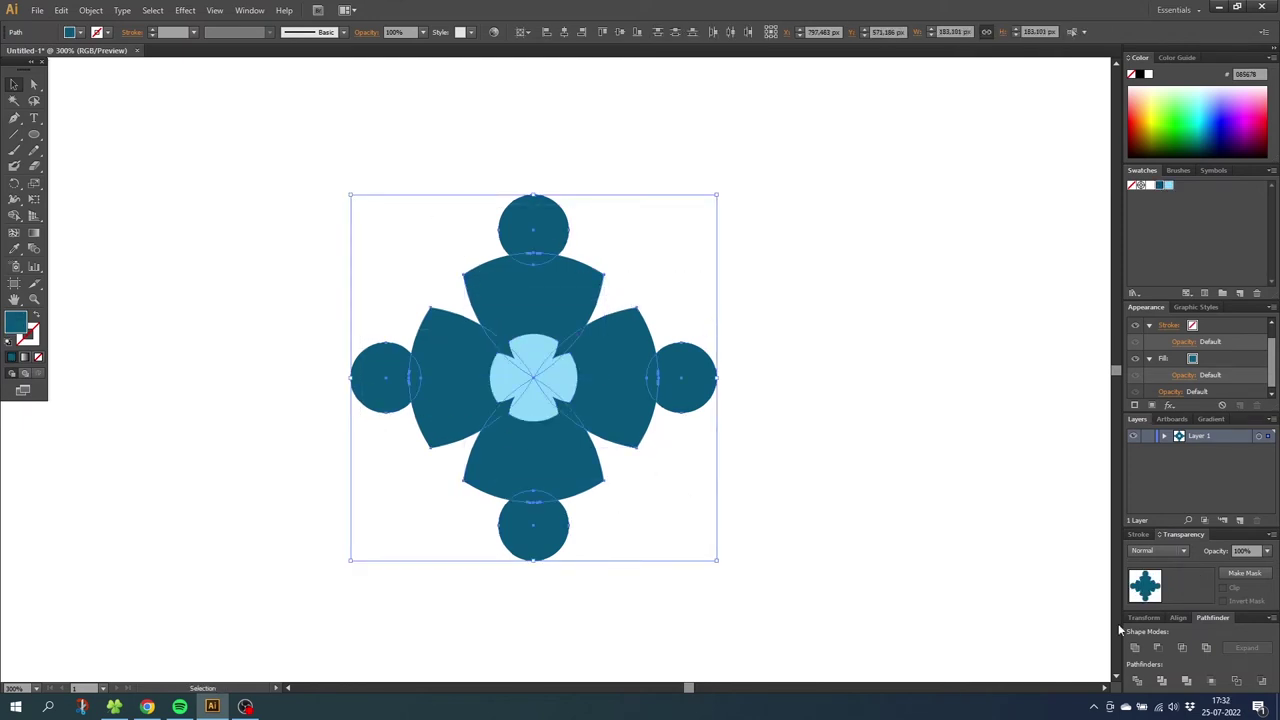
pyautogui.click(1134, 648)
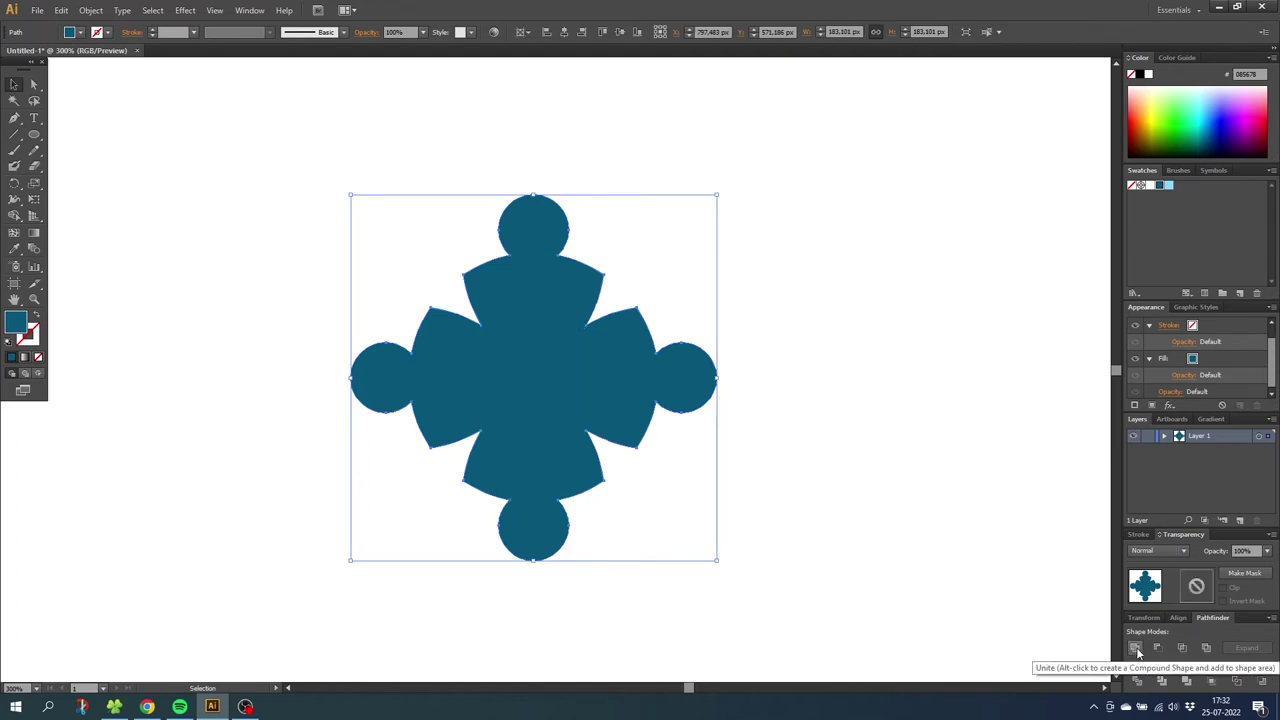
pyautogui.rightClick(535, 389)
pyautogui.moveTo(594, 577)
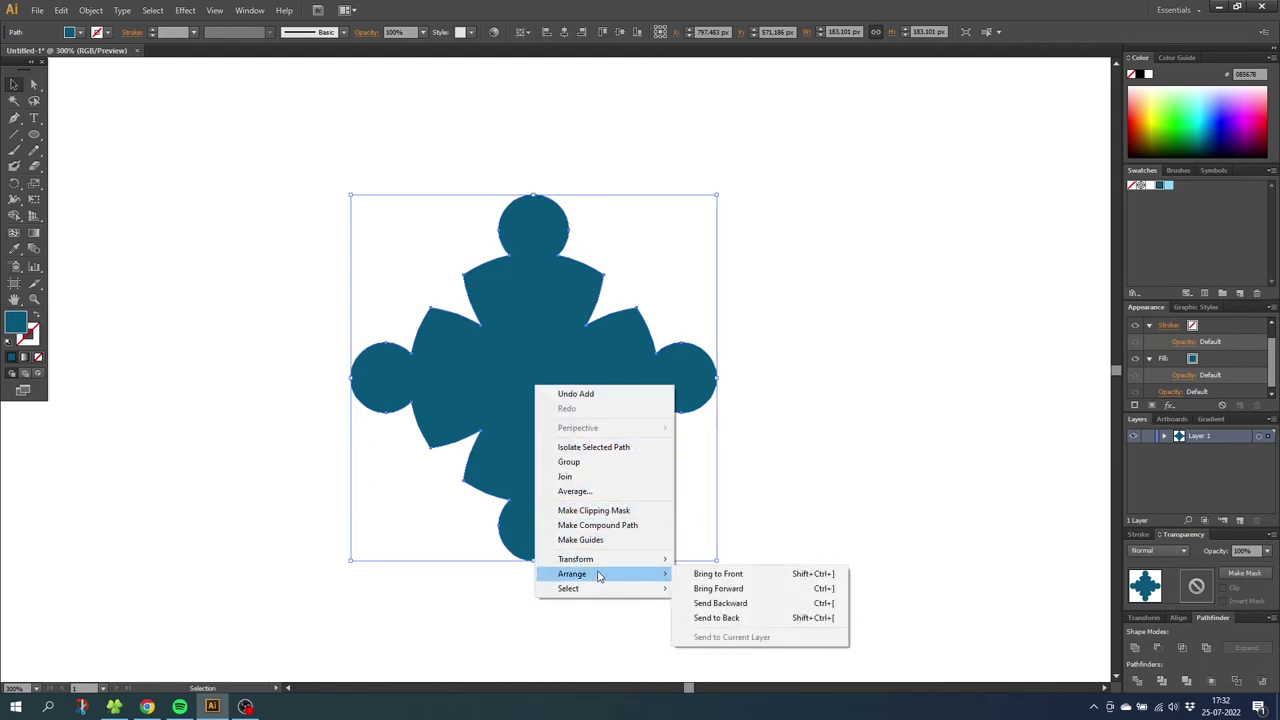
pyautogui.click(725, 617)
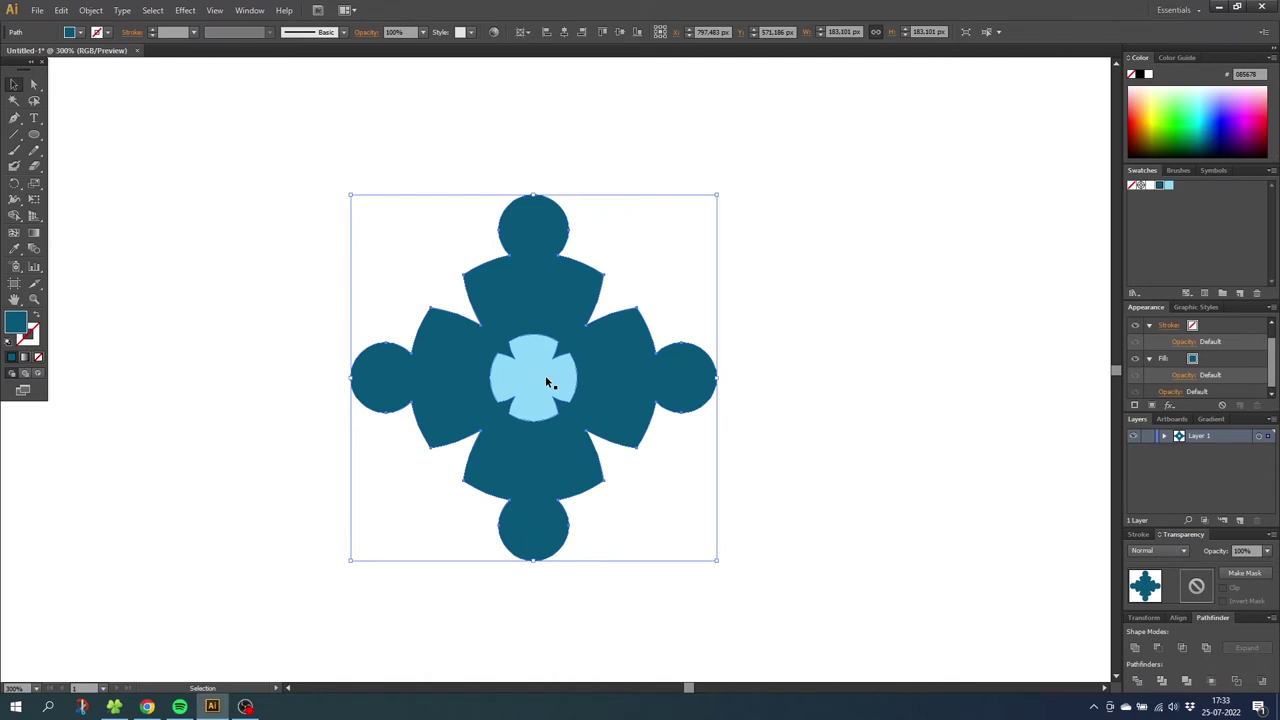
# Punch the light-blue clover out of the teal shape with Pathfinder Minus Front.
pyautogui.moveTo(761, 287); pyautogui.dragTo(453, 432)
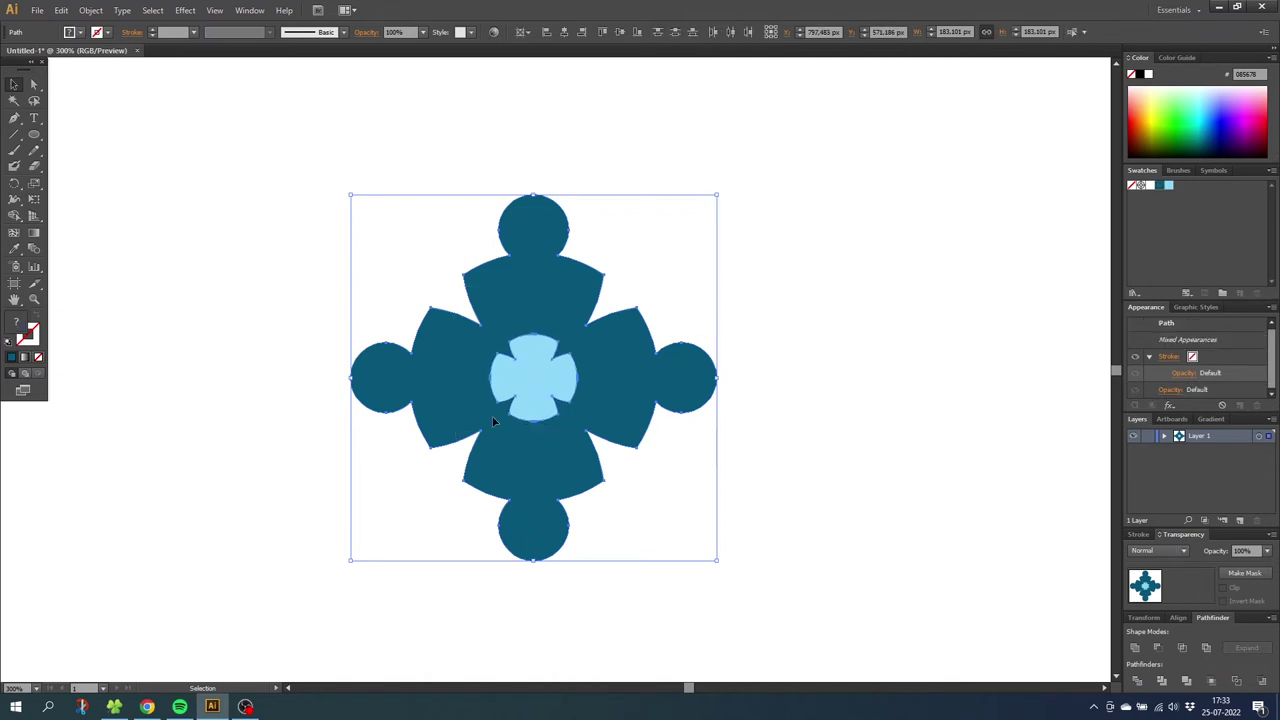
pyautogui.click(1158, 648)
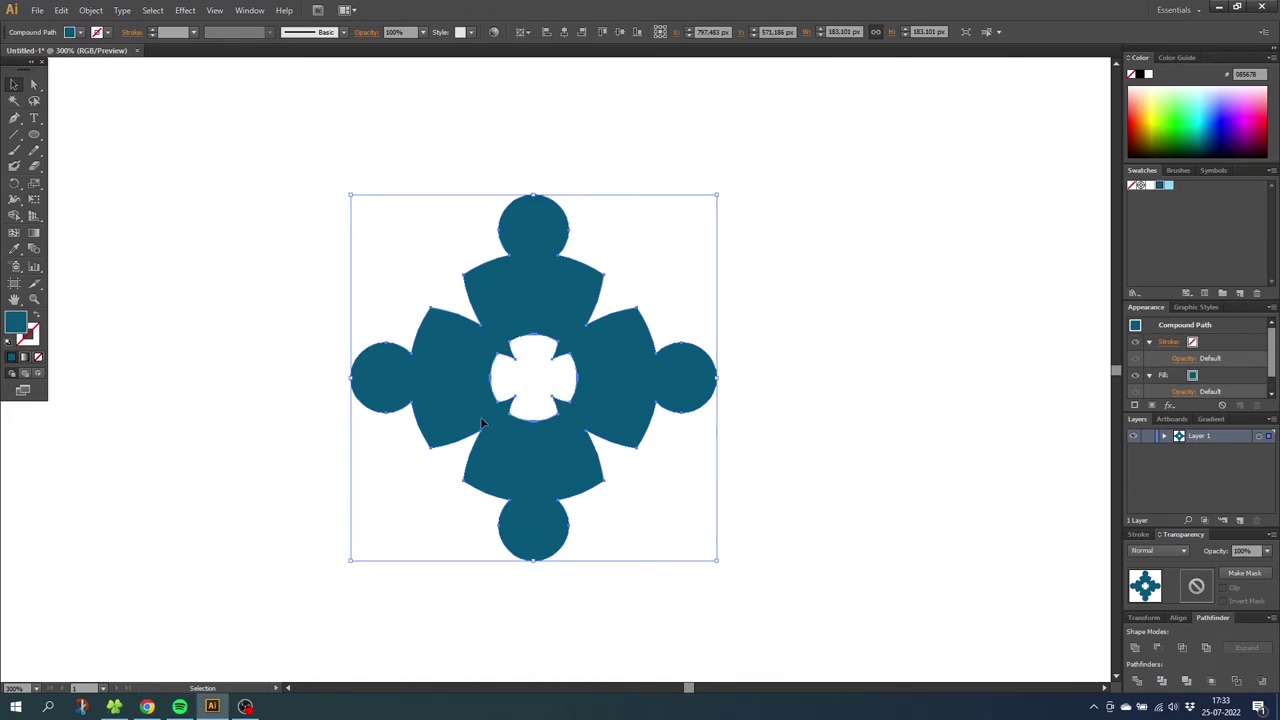
pyautogui.press('l')
pyautogui.hotkey('ctrl', 'shift', 'a')
# Check the hole with a temporary yellow-green ellipse placed behind the icon, then delete it.
pyautogui.moveTo(336, 257)
pyautogui.mouseDown()
pyautogui.moveTo(524, 397)
pyautogui.moveTo(541, 427)
pyautogui.mouseUp()
pyautogui.click(1168, 106)
pyautogui.rightClick(483, 320)
pyautogui.moveTo(560, 509)
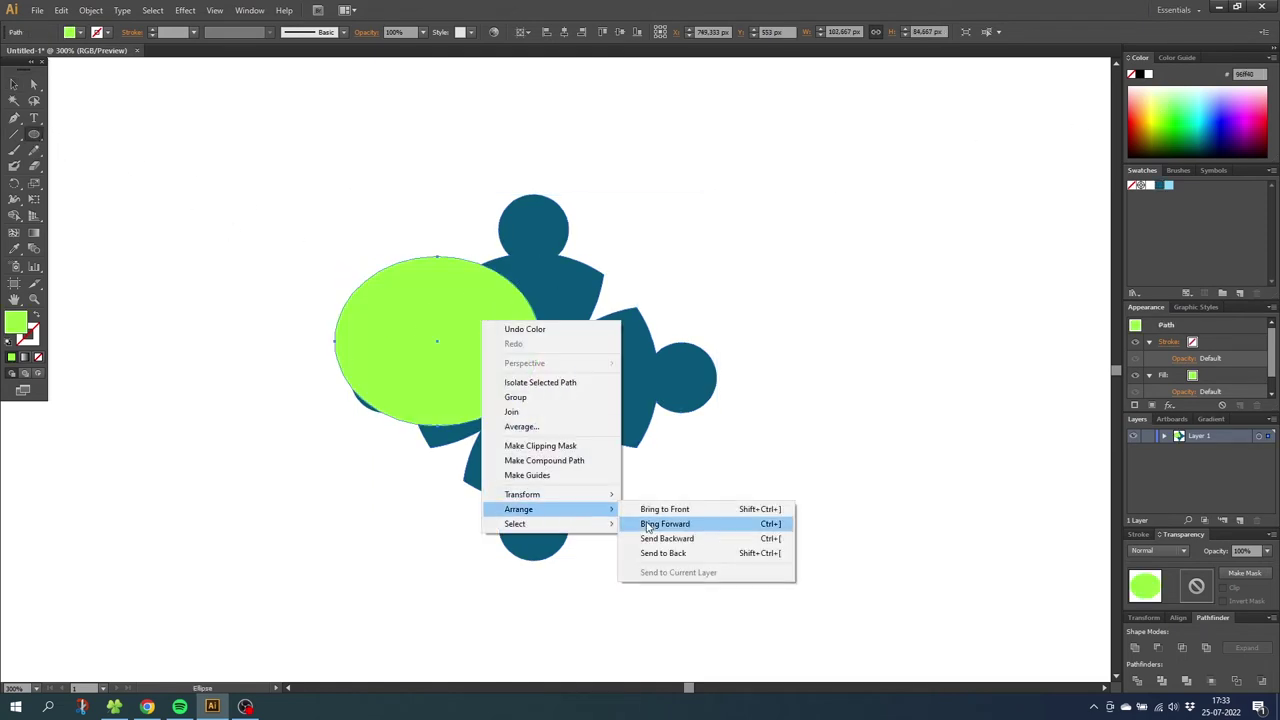
pyautogui.click(662, 538)
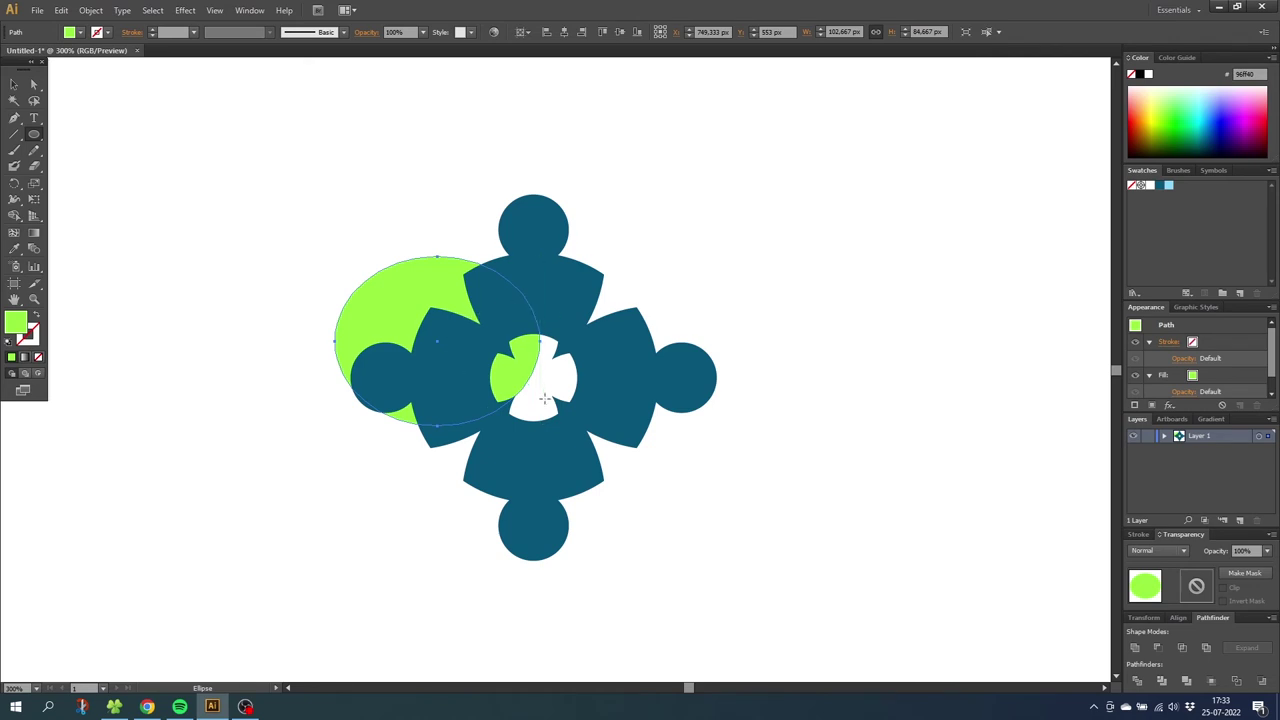
pyautogui.press('Delete')
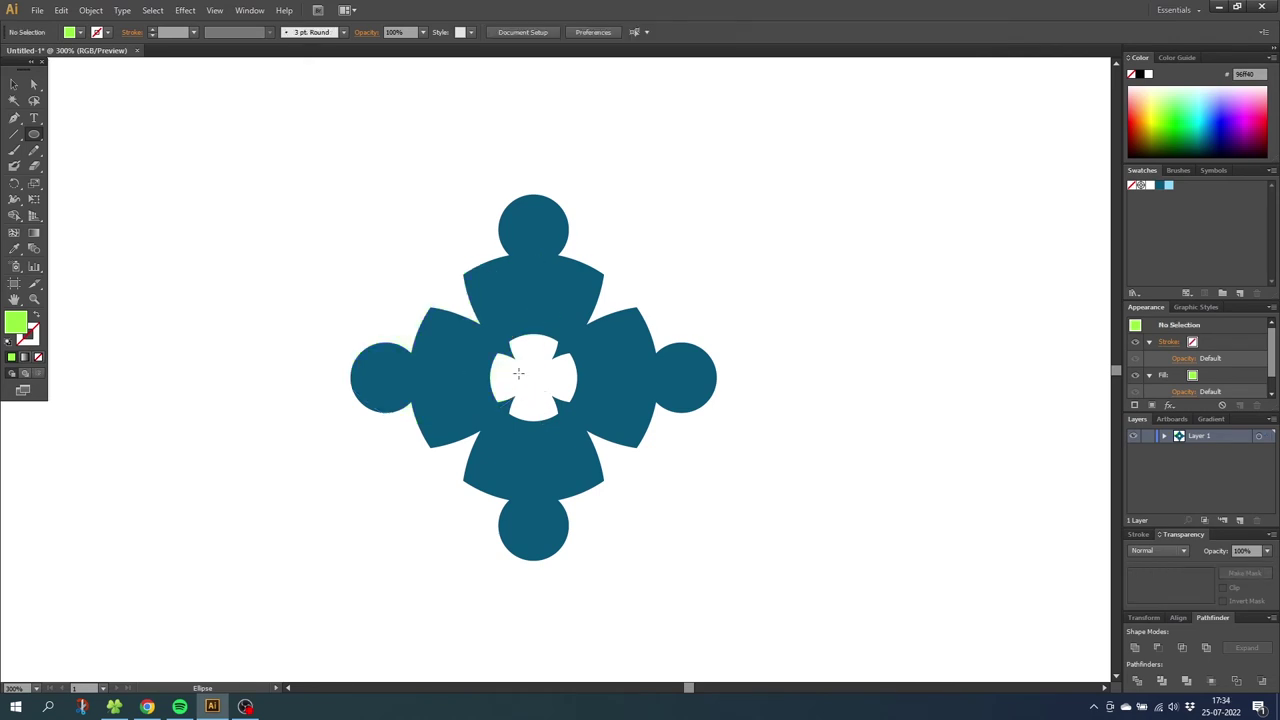
pyautogui.click(14, 84)
# Rotate the whole teal icon by -45° so its circles sit at the corners, and view the artwork at 100%.
pyautogui.moveTo(342, 238); pyautogui.dragTo(594, 412)
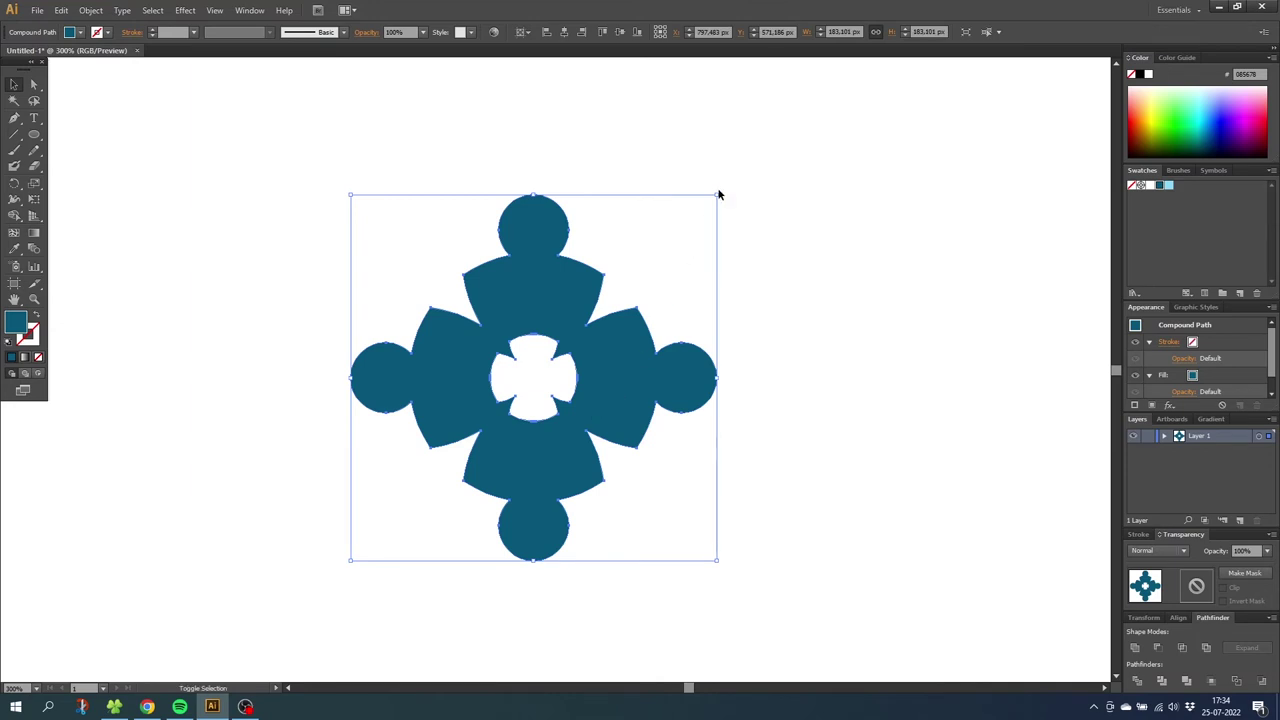
pyautogui.moveTo(721, 189); pyautogui.dragTo(811, 289)
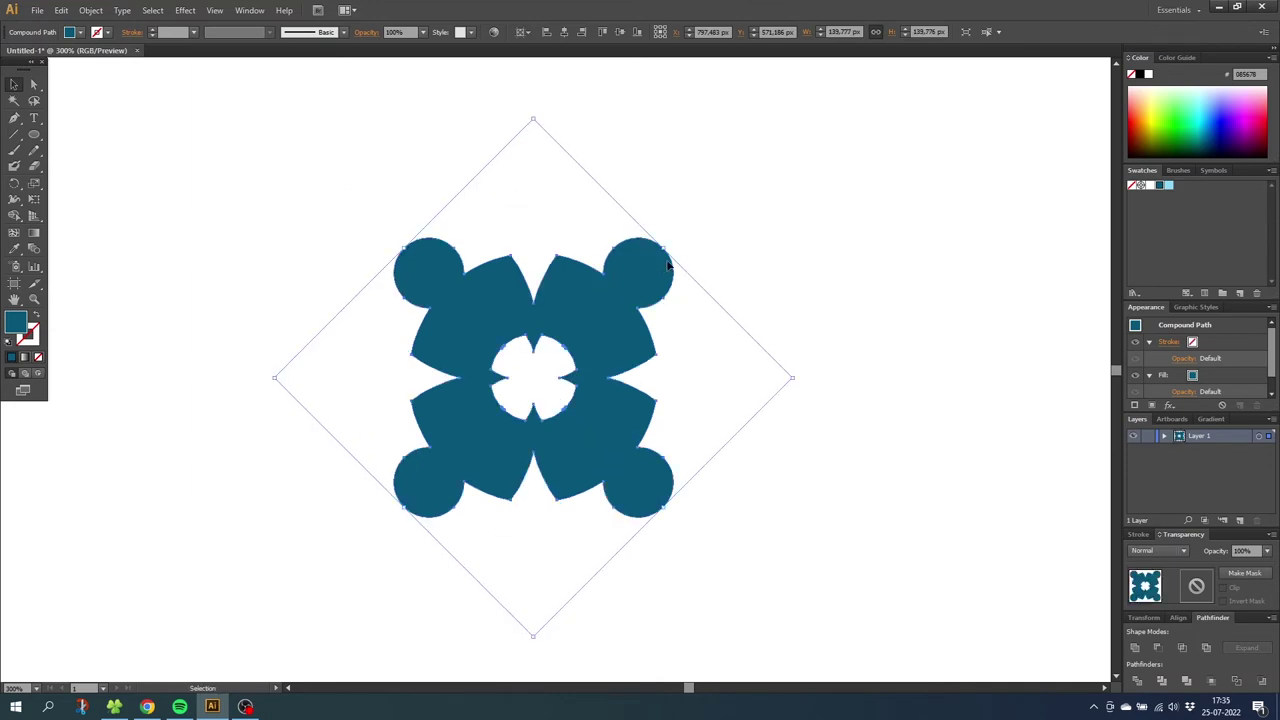
pyautogui.click(720, 235)
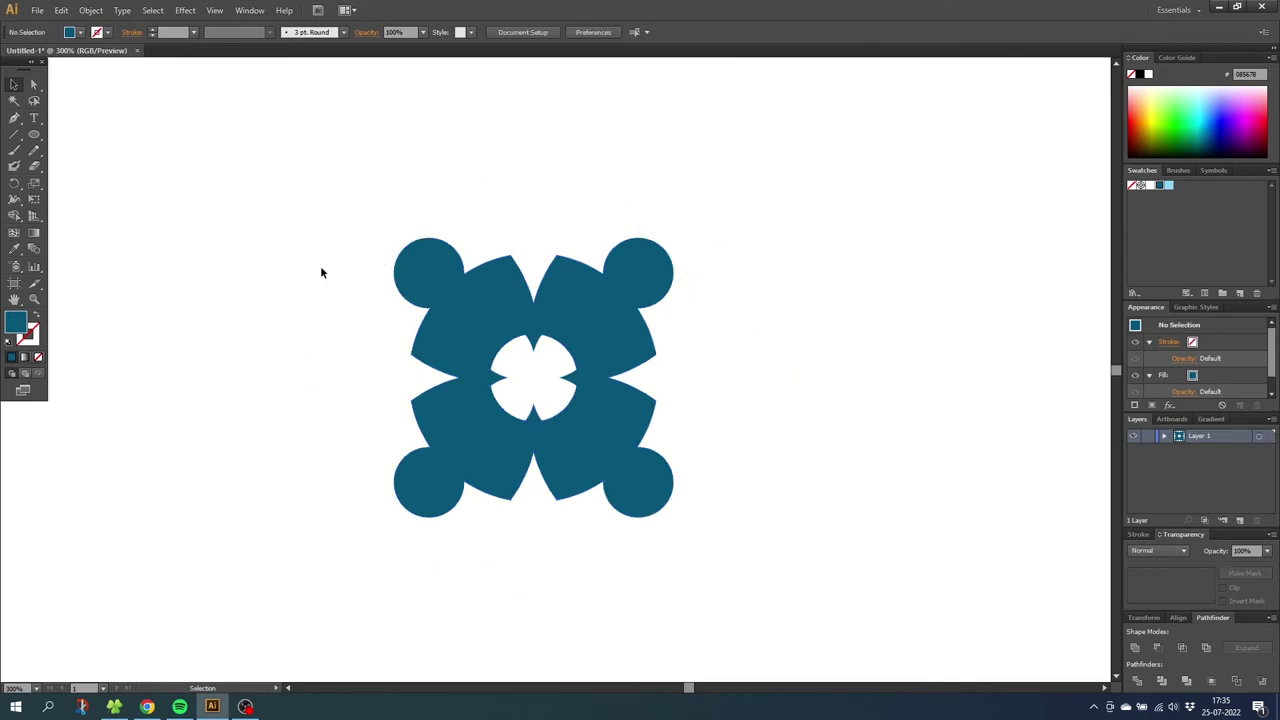
pyautogui.doubleClick(33, 299)
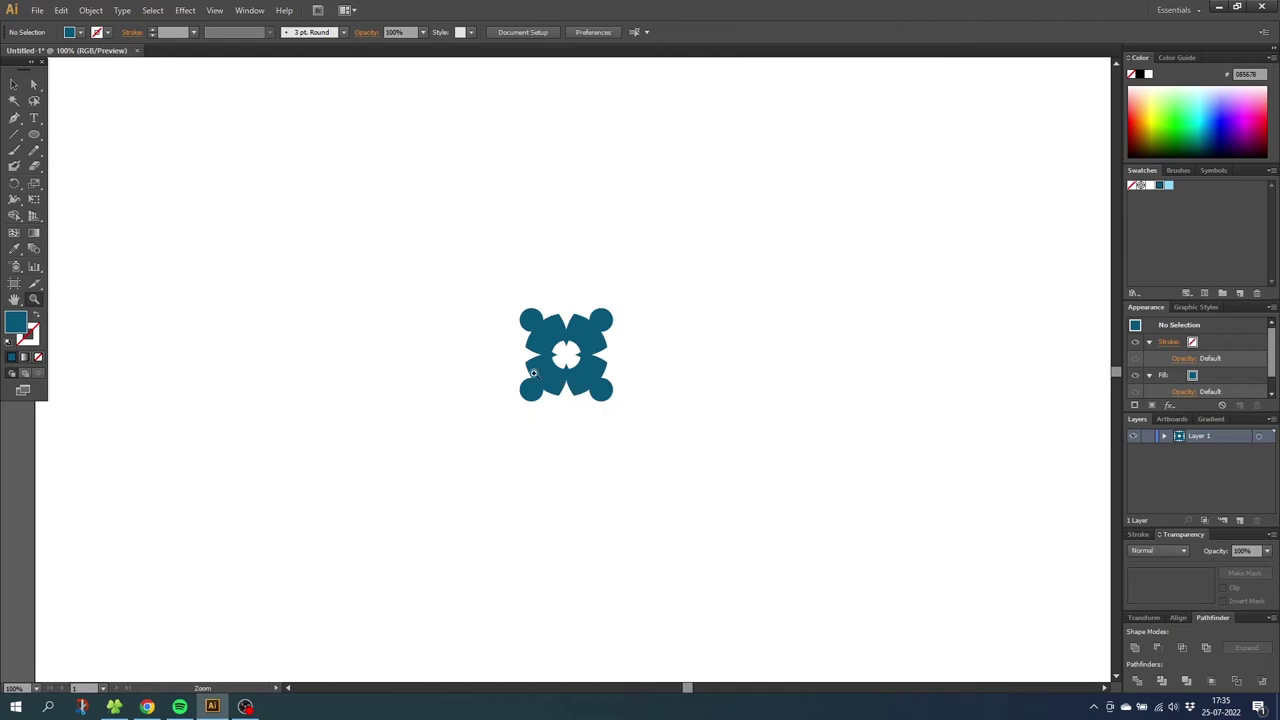
pyautogui.click(33, 118)
# Create a text area below the icon in Heading Pro Wide Trial and type BusinessMeet.
pyautogui.moveTo(363, 425); pyautogui.dragTo(807, 554)
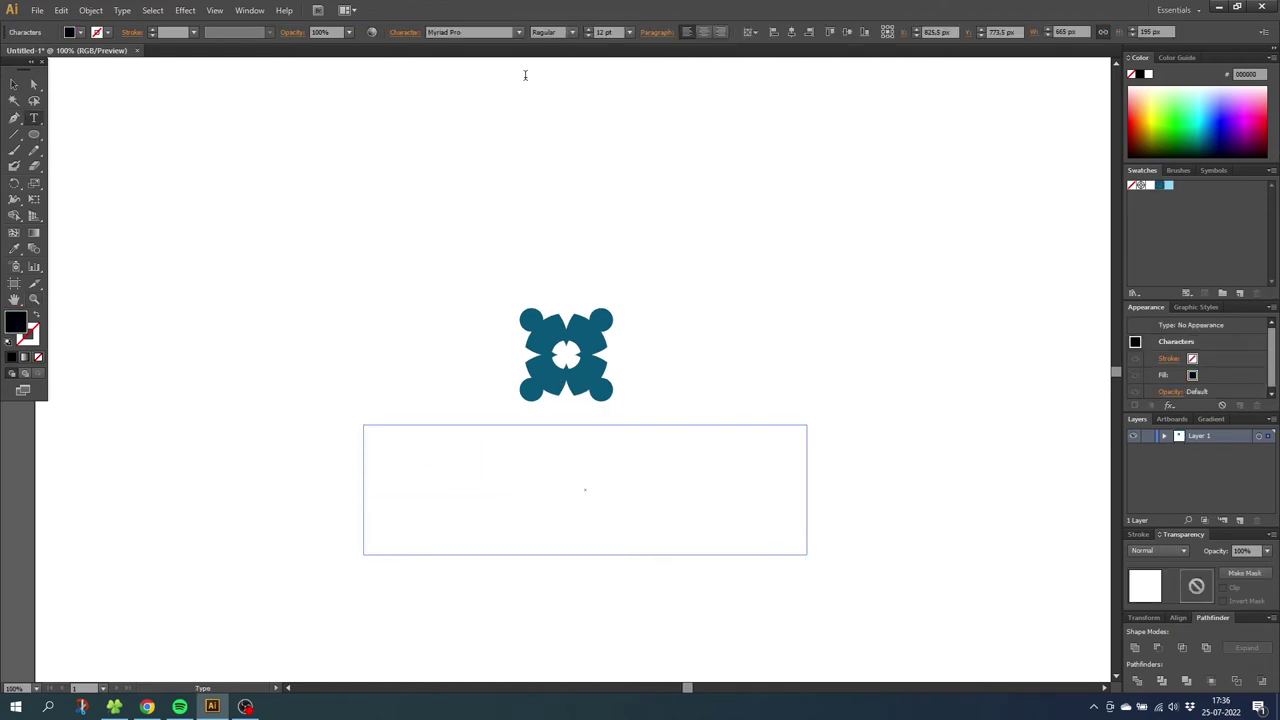
pyautogui.click(519, 32)
pyautogui.moveTo(548, 214); pyautogui.dragTo(556, 340)
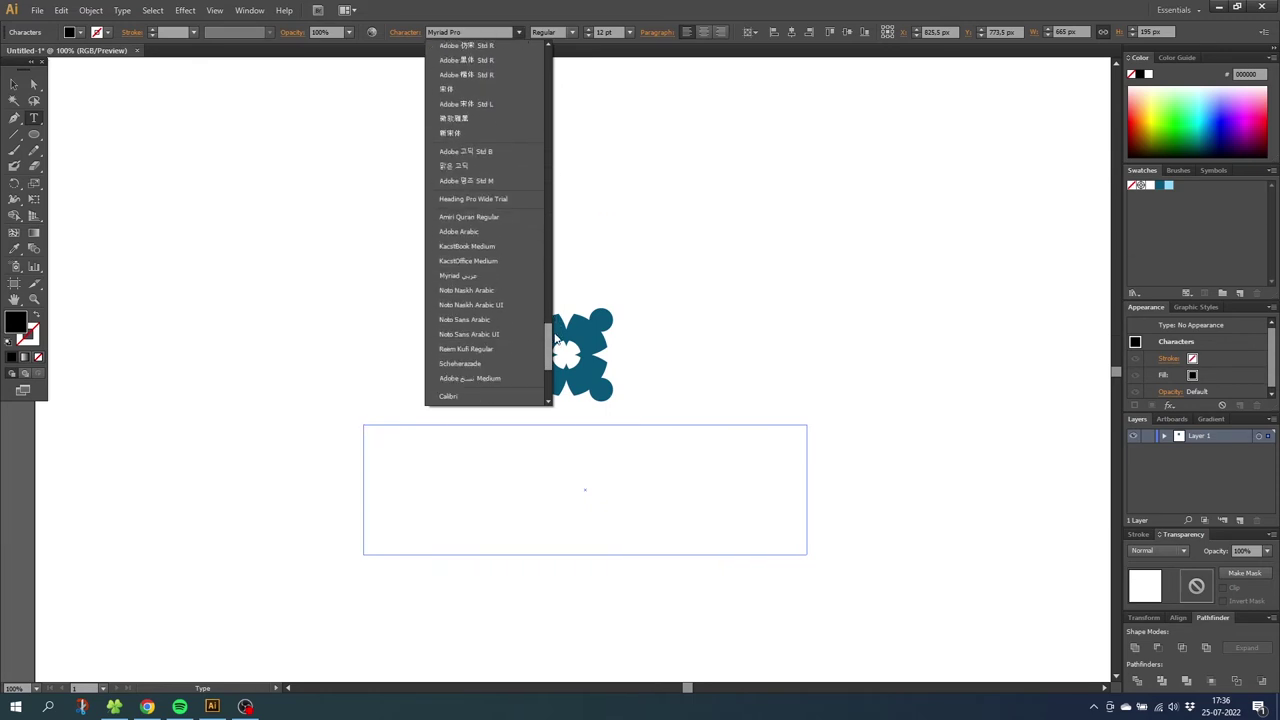
pyautogui.click(519, 199)
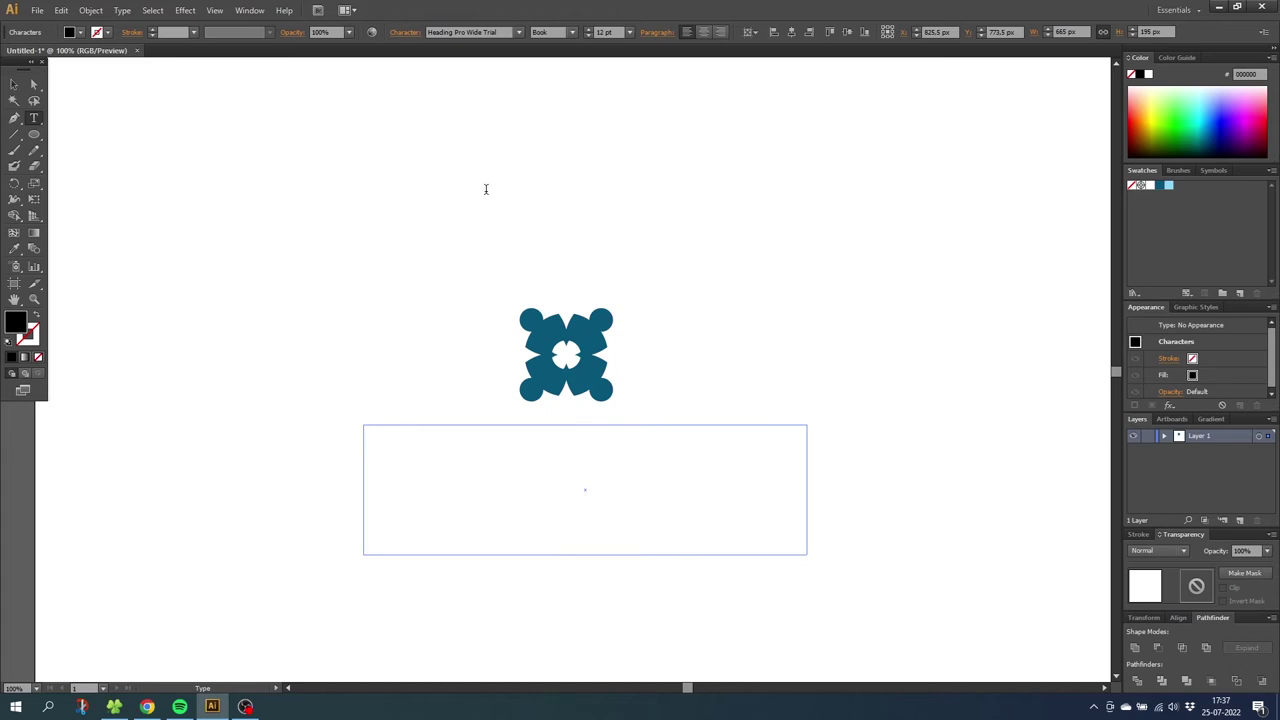
pyautogui.write('SINESSMEET')
# Set the BusinessMeet line to 60 pt ExtraBold.
pyautogui.moveTo(457, 427); pyautogui.dragTo(334, 426)
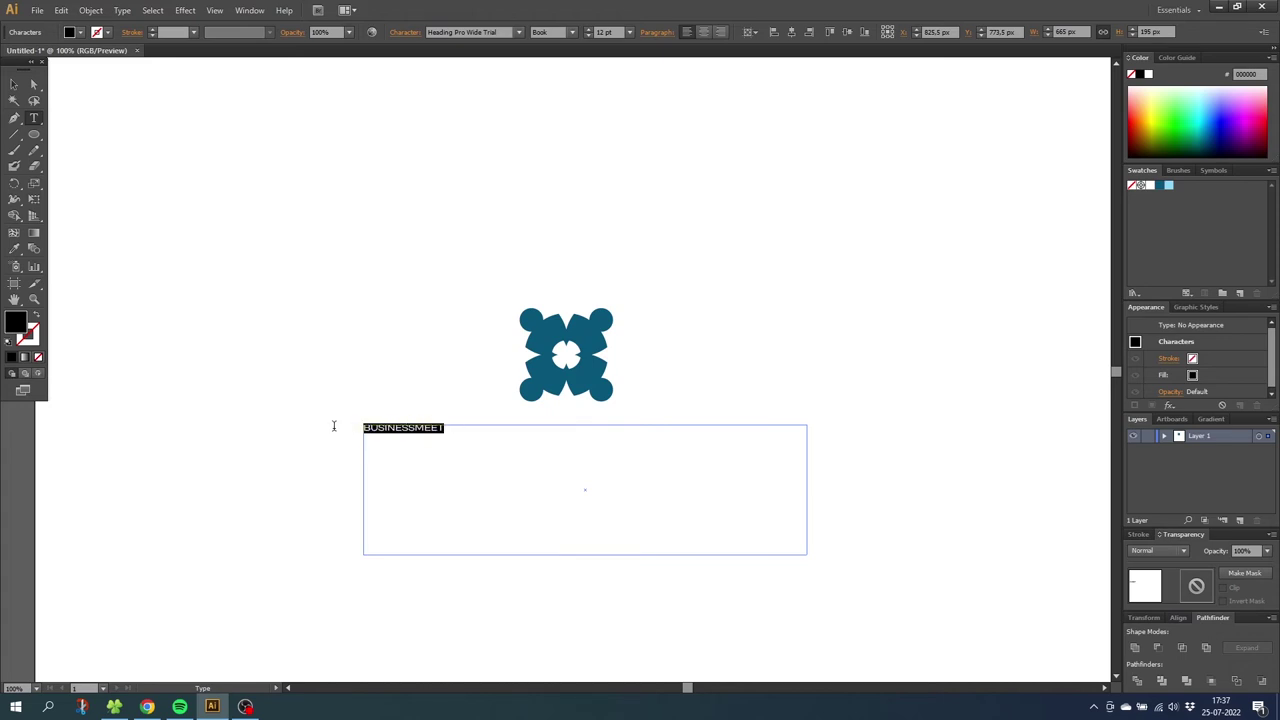
pyautogui.click(629, 32)
pyautogui.click(646, 257)
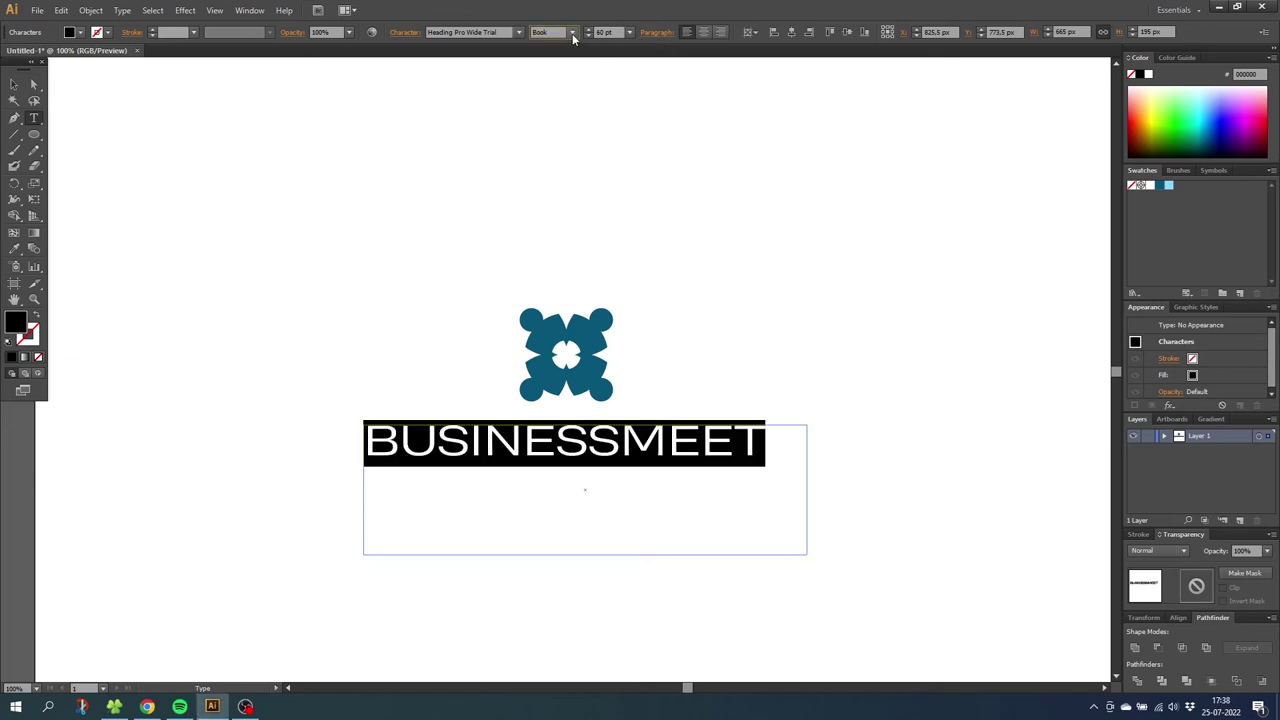
pyautogui.click(572, 32)
pyautogui.click(565, 164)
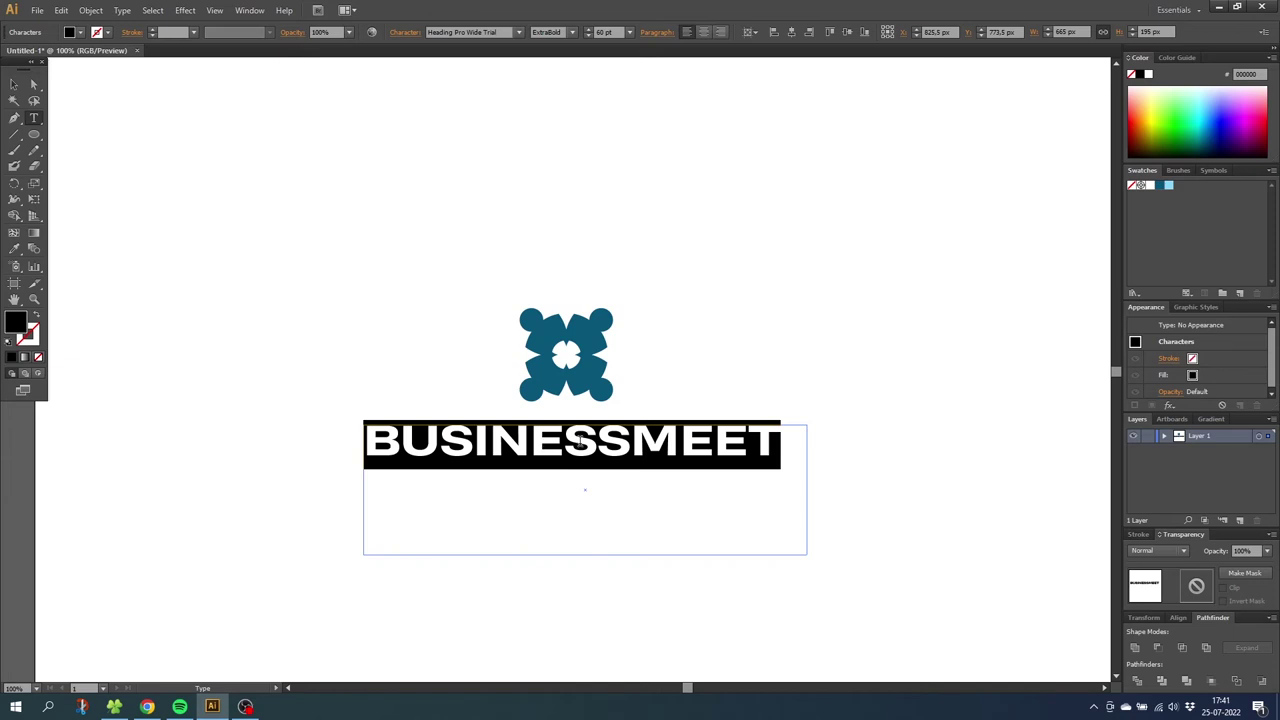
# Enlarge the B and M to 81 pt and widen the frame so the name fits one line.
pyautogui.moveTo(401, 444); pyautogui.dragTo(350, 437)
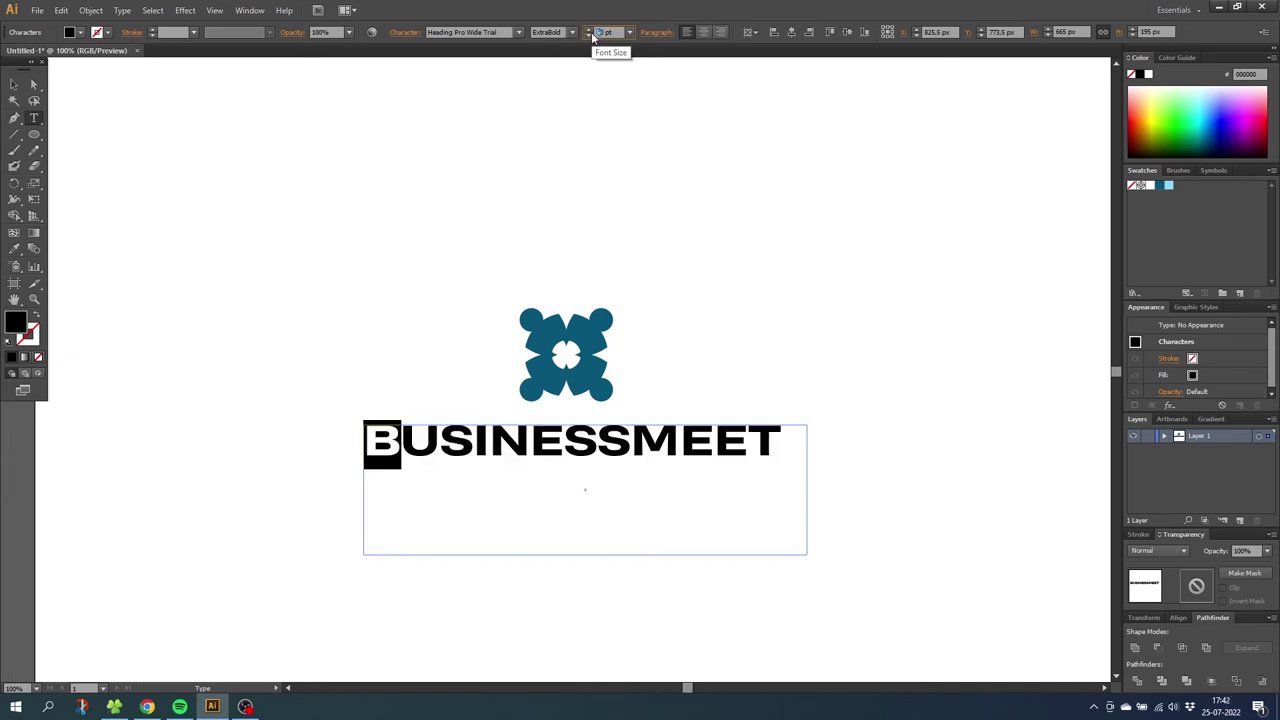
pyautogui.press('Return')
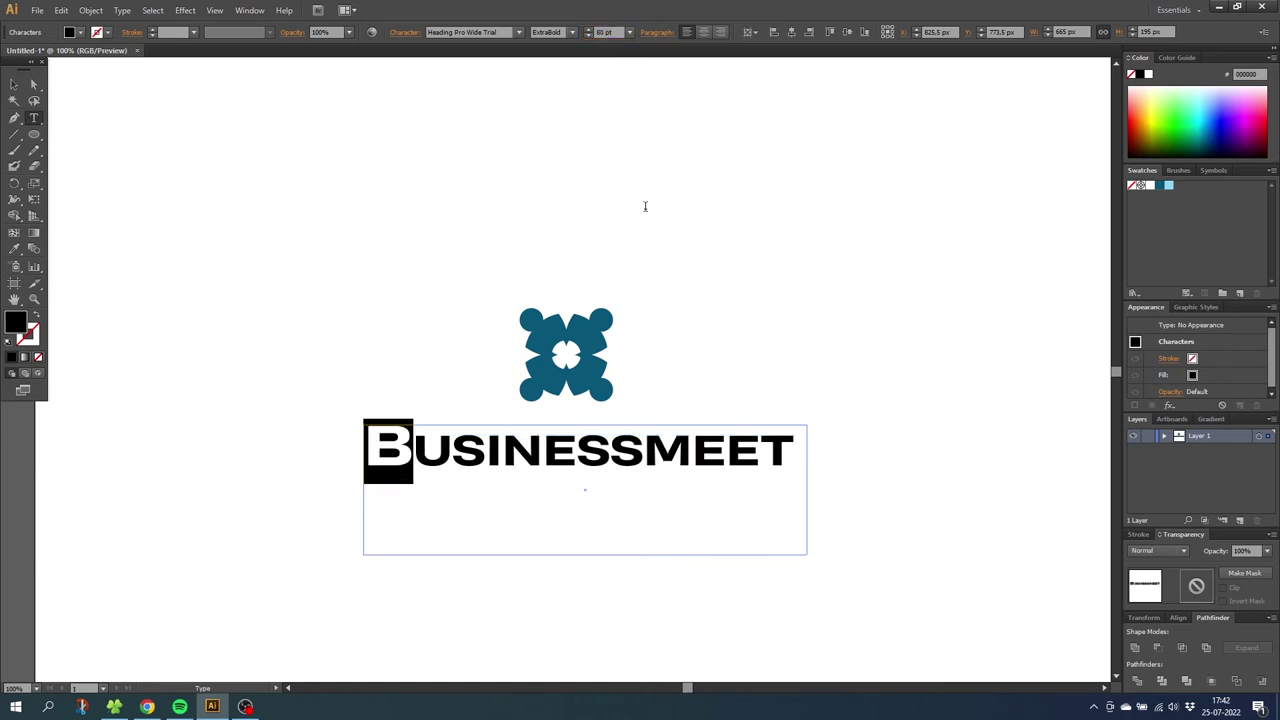
pyautogui.moveTo(690, 431); pyautogui.dragTo(656, 441)
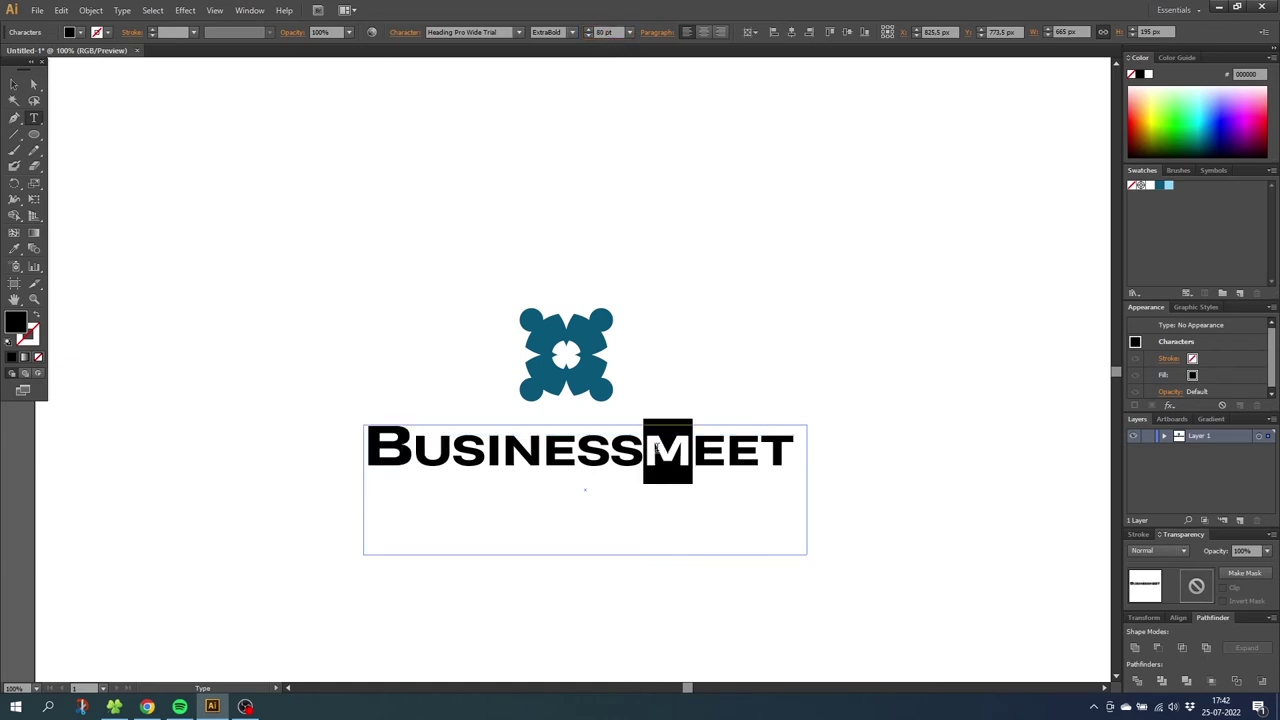
pyautogui.click(598, 32)
pyautogui.write('81')
pyautogui.press('Return')
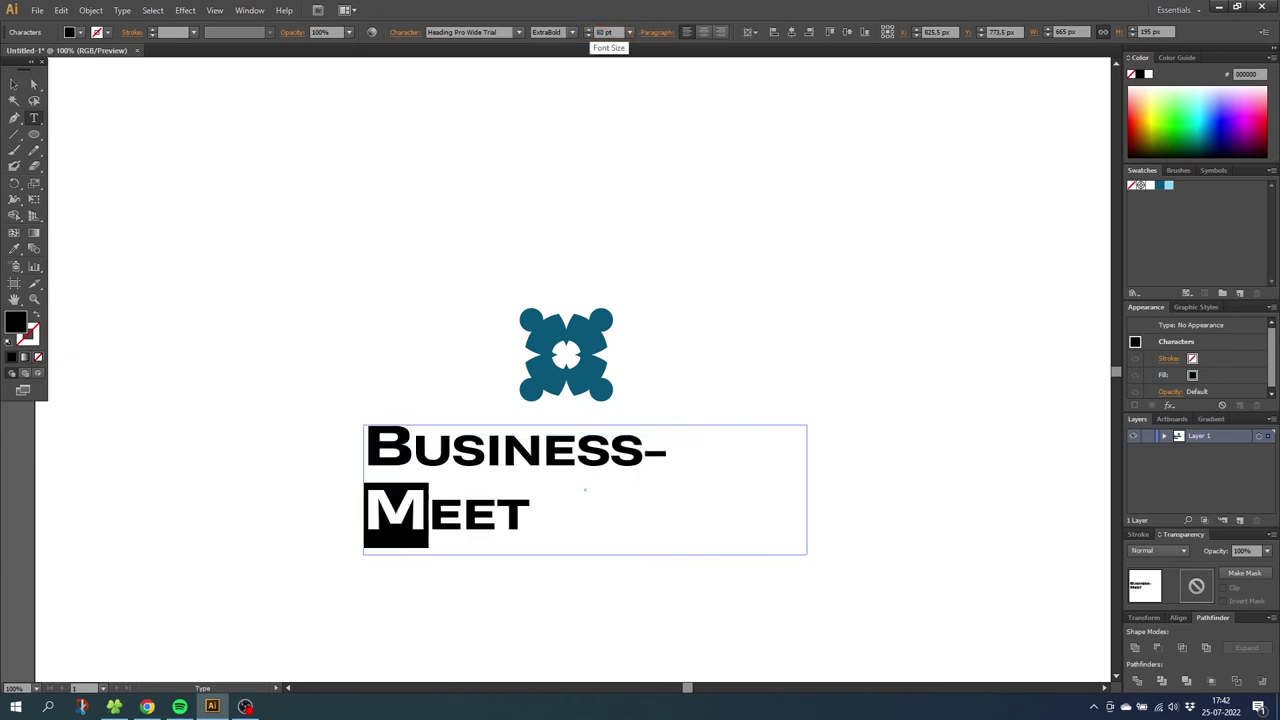
pyautogui.press('Escape')
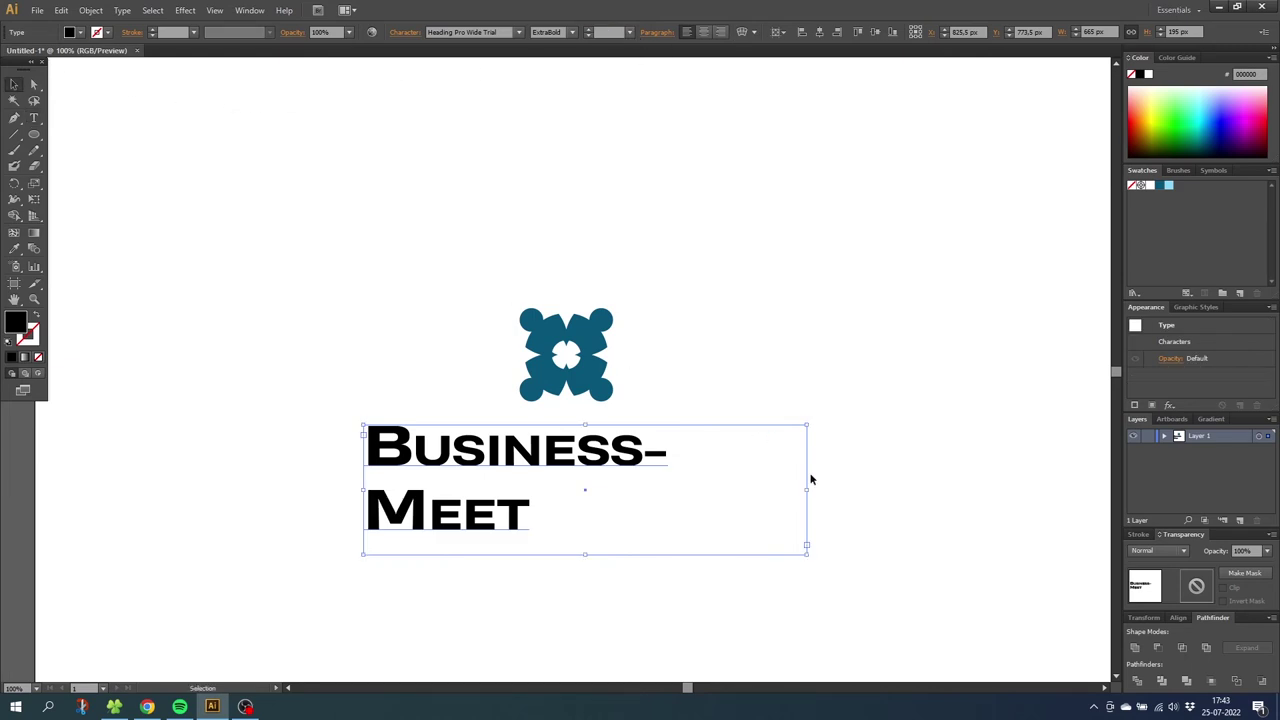
pyautogui.moveTo(809, 490); pyautogui.dragTo(846, 491)
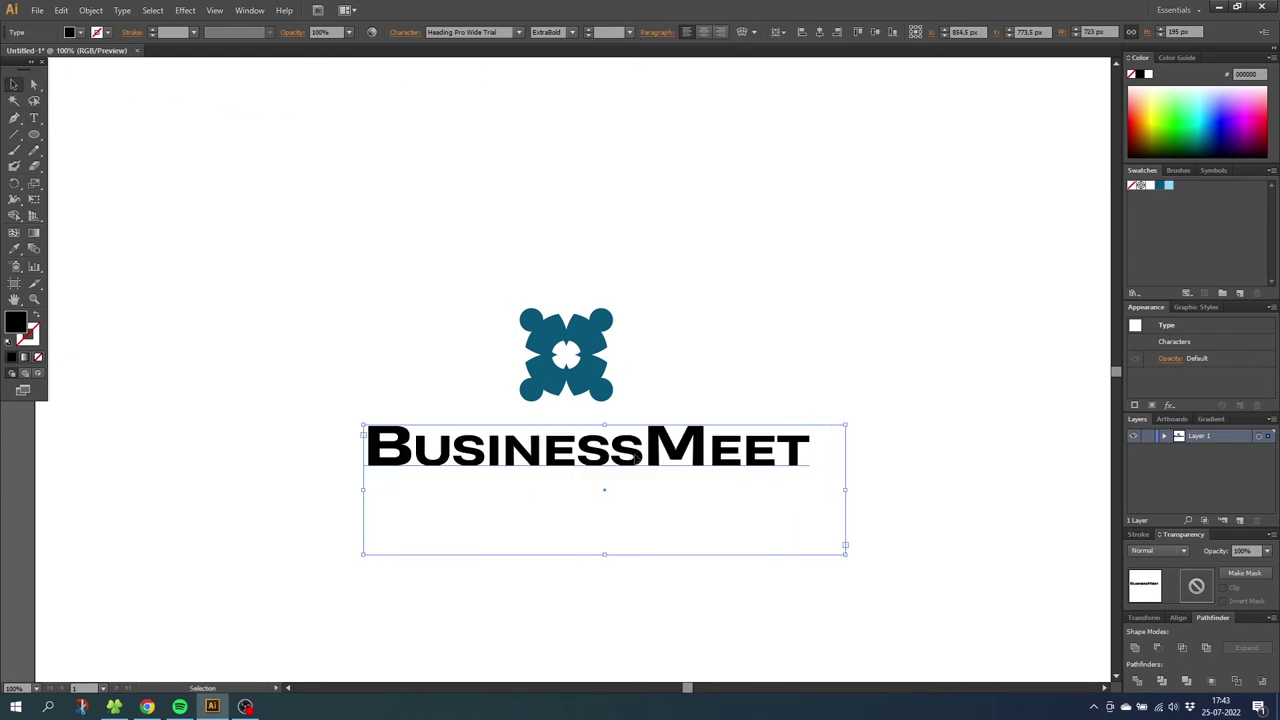
# Colour 'Business' with the dark teal swatch and 'Meet' with the light blue swatch.
pyautogui.doubleClick(640, 454)
pyautogui.moveTo(366, 450); pyautogui.dragTo(642, 456)
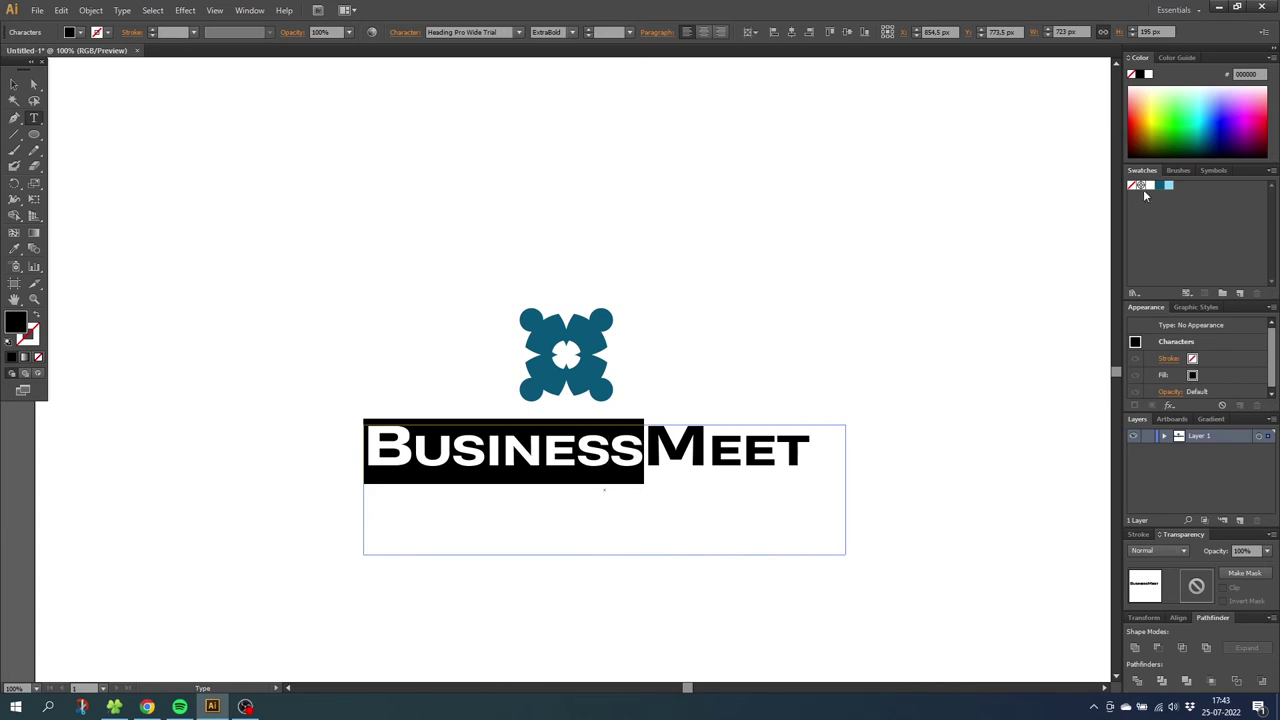
pyautogui.click(1160, 186)
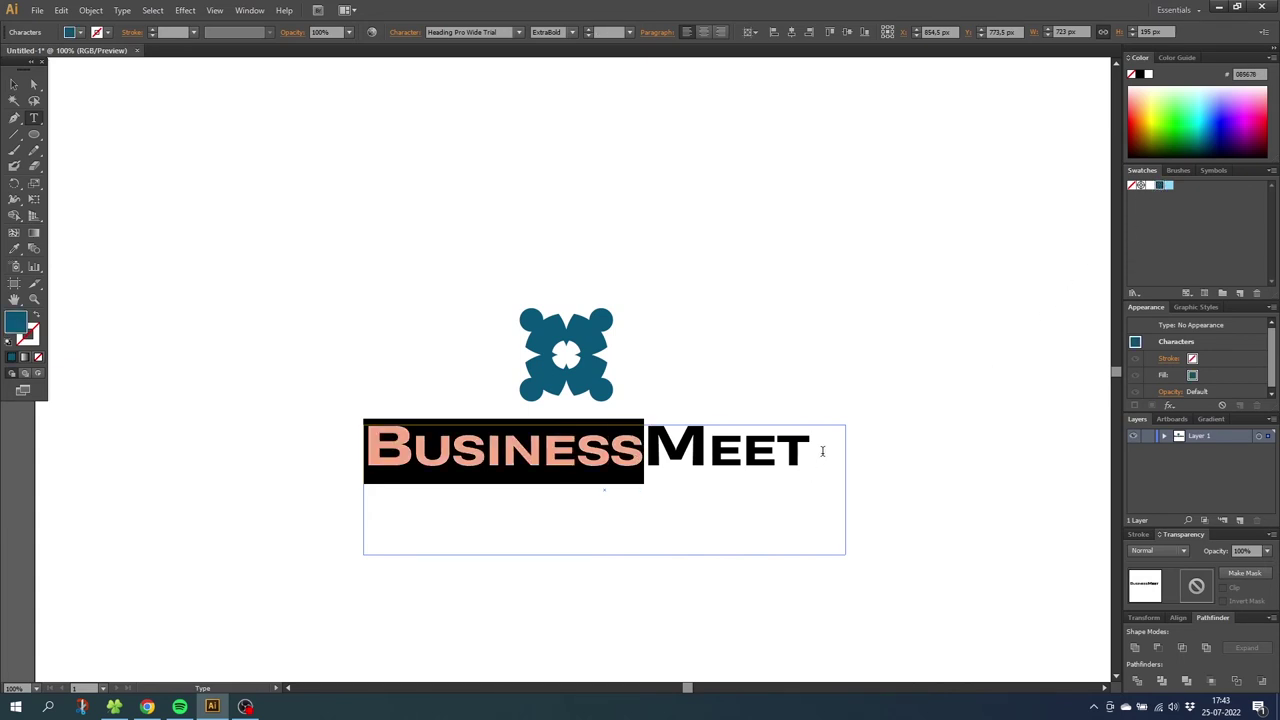
pyautogui.moveTo(822, 451); pyautogui.dragTo(644, 452)
pyautogui.click(1169, 187)
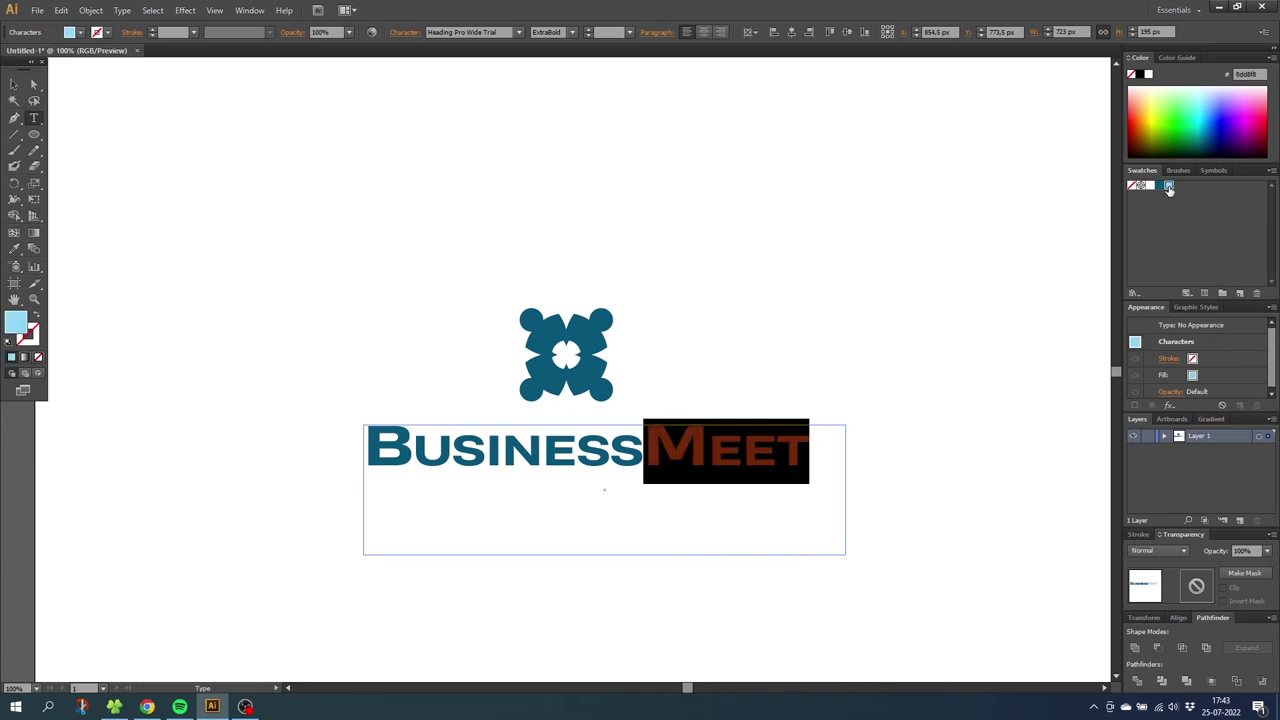
pyautogui.click(608, 446)
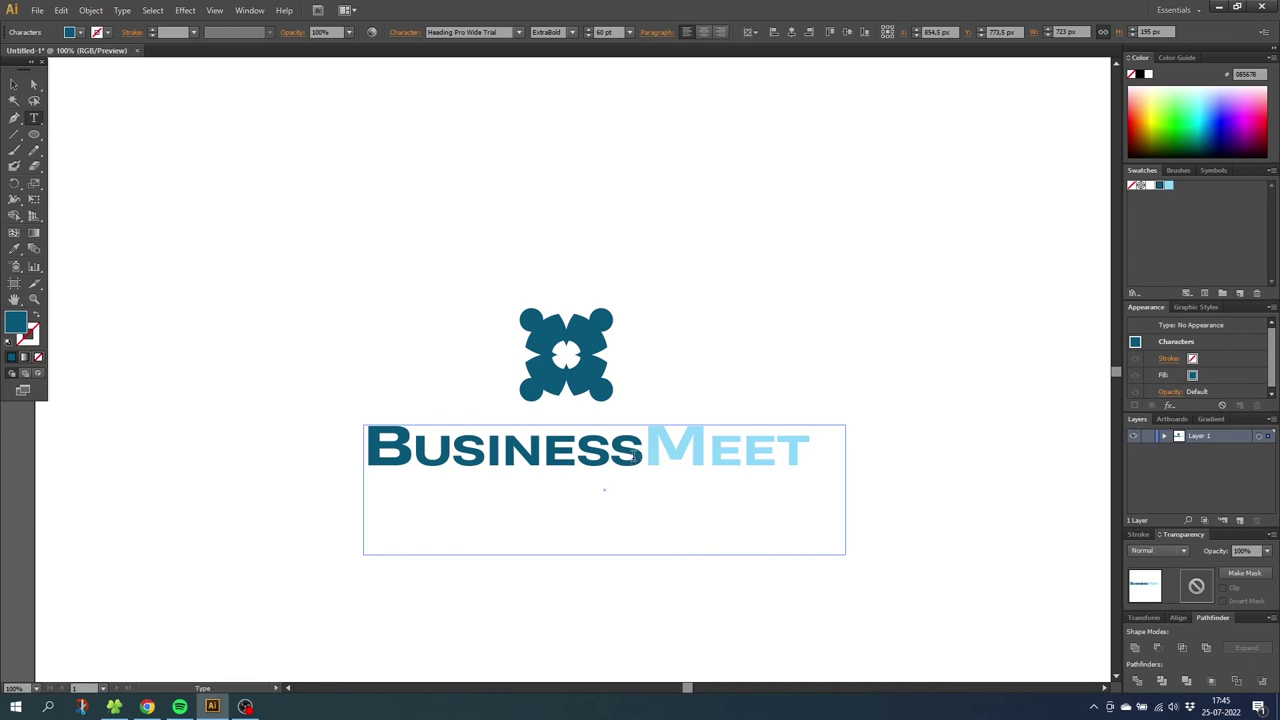
# Show the Character panel from the Window menu and place it beside the icon.
pyautogui.click(249, 10)
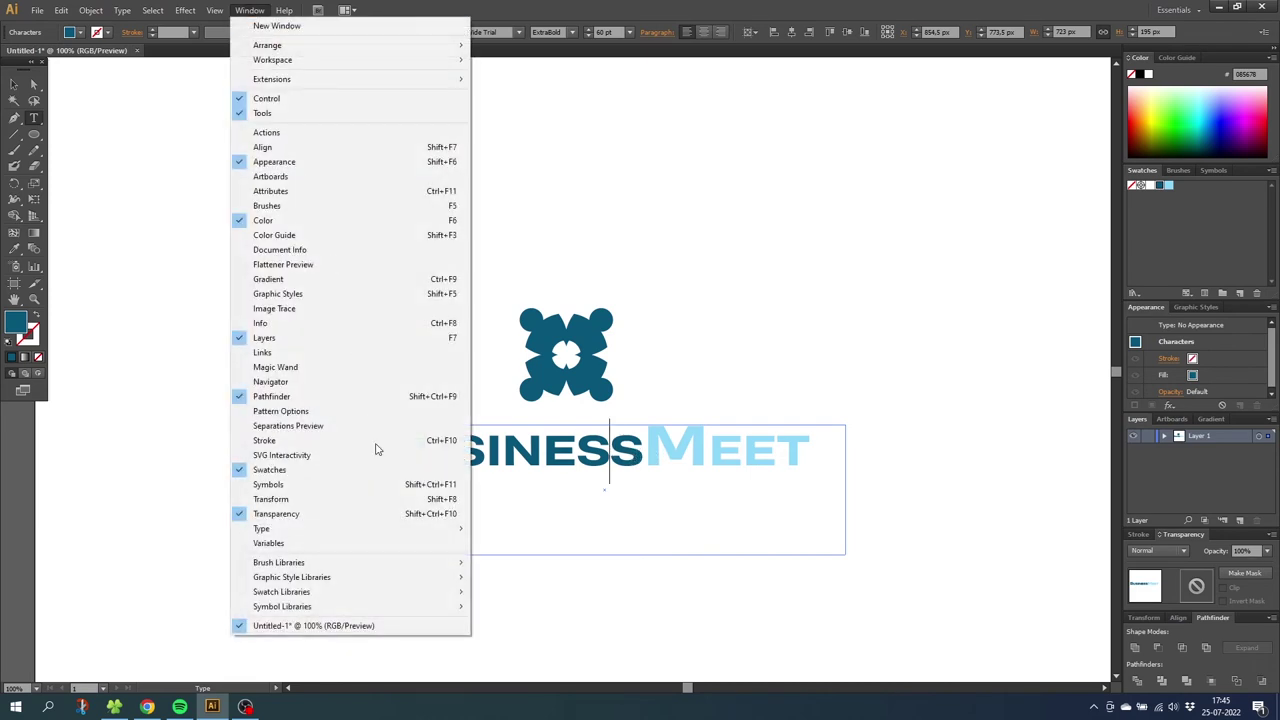
pyautogui.moveTo(393, 528)
pyautogui.click(523, 528)
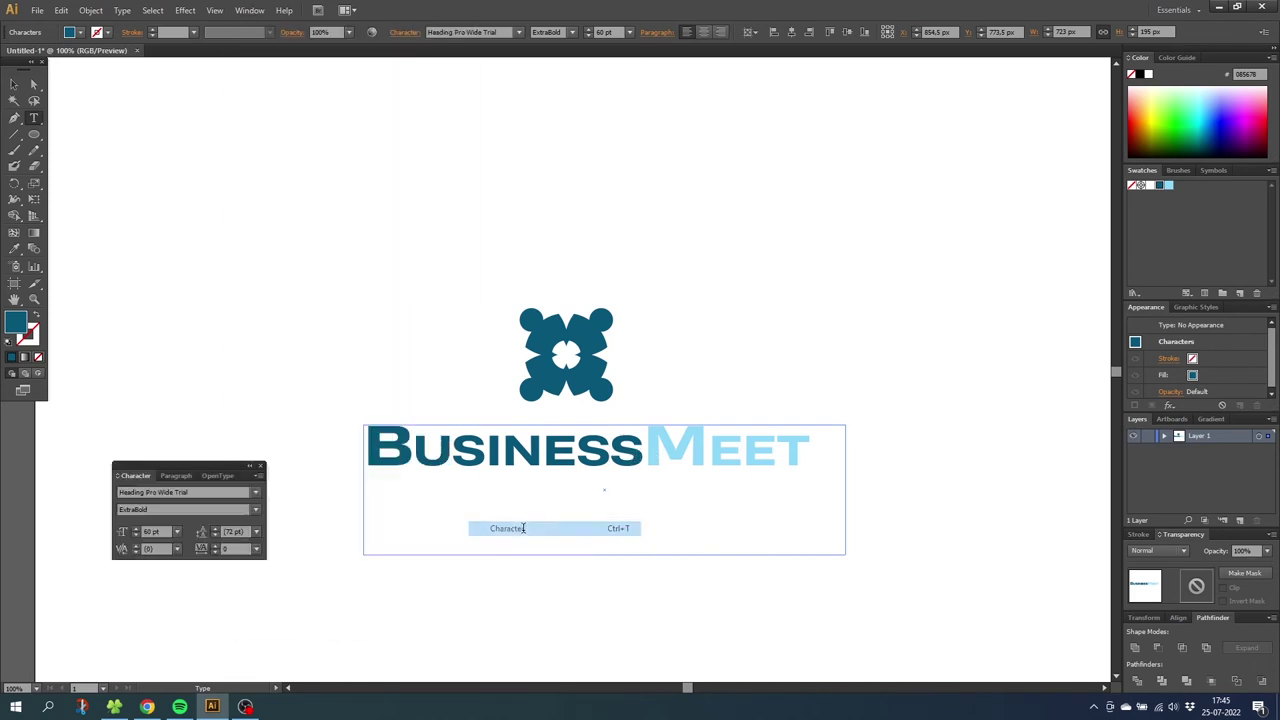
pyautogui.moveTo(213, 464); pyautogui.dragTo(431, 296)
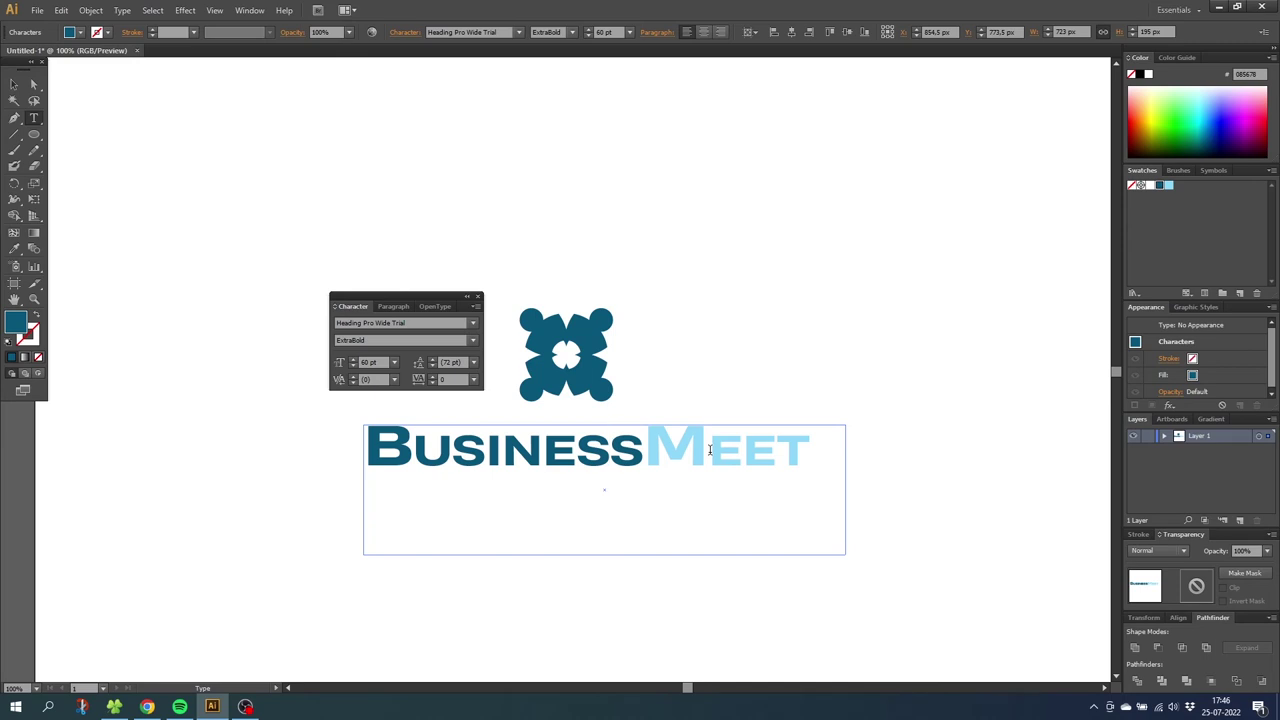
# Tighten the kerning to -40 inside Meet, after the B, and before Meet.
pyautogui.click(709, 450)
pyautogui.click(353, 384)
pyautogui.click(353, 384)
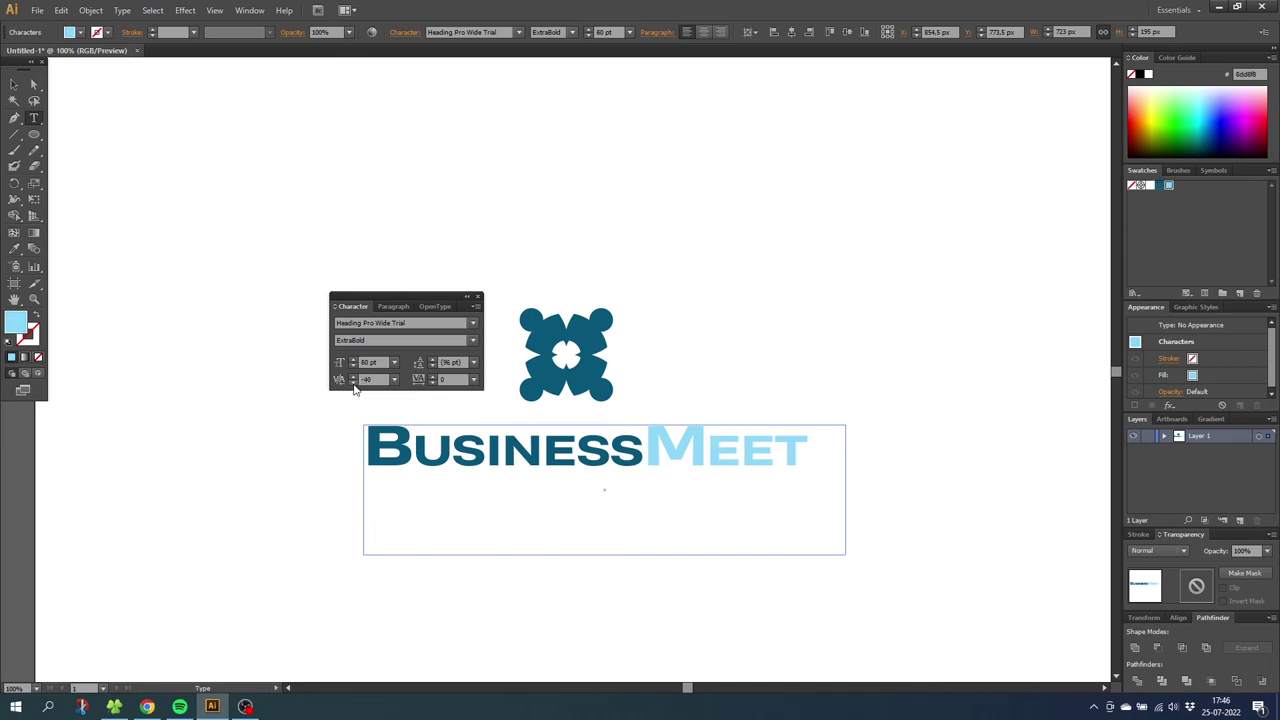
pyautogui.press('Left')
pyautogui.press('Left')
pyautogui.press('Left')
pyautogui.press('Left')
pyautogui.press('Left')
pyautogui.press('Left')
pyautogui.press('Left')
pyautogui.press('Left')
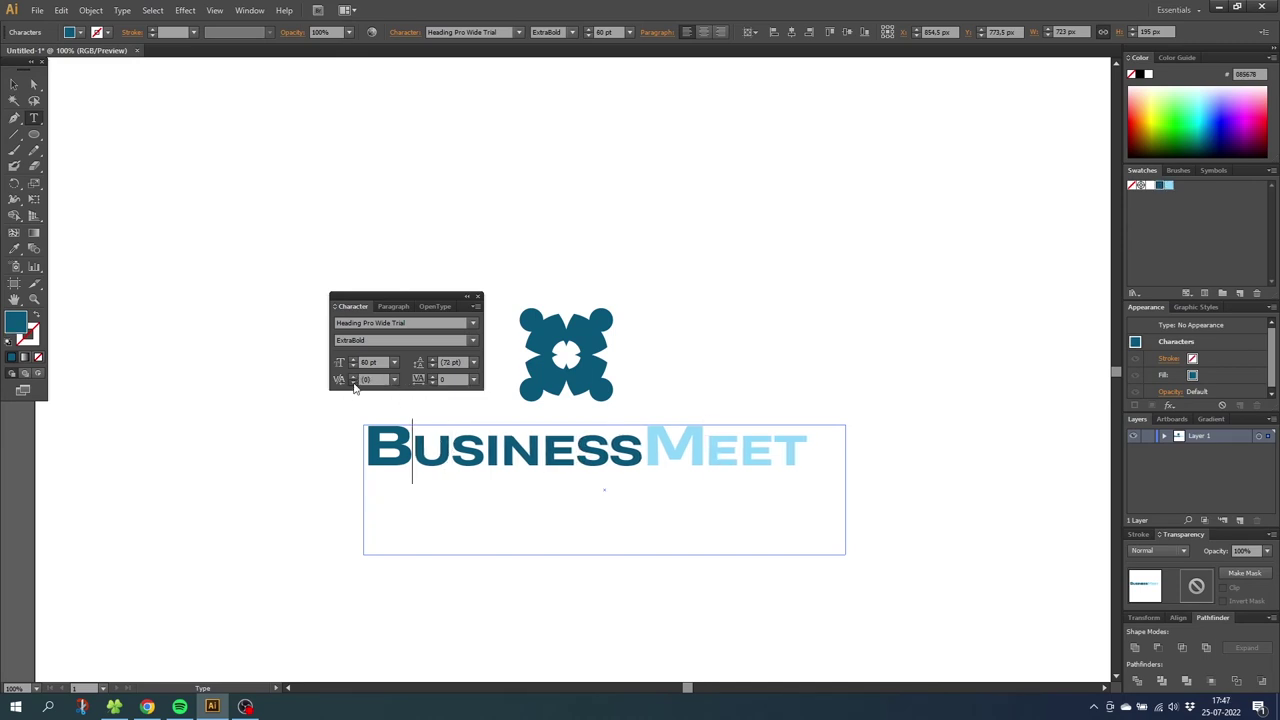
pyautogui.click(353, 384)
pyautogui.press('Right')
pyautogui.press('Right')
pyautogui.press('Right')
pyautogui.press('Right')
pyautogui.press('Right')
pyautogui.press('Right')
pyautogui.press('Right')
pyautogui.click(353, 384)
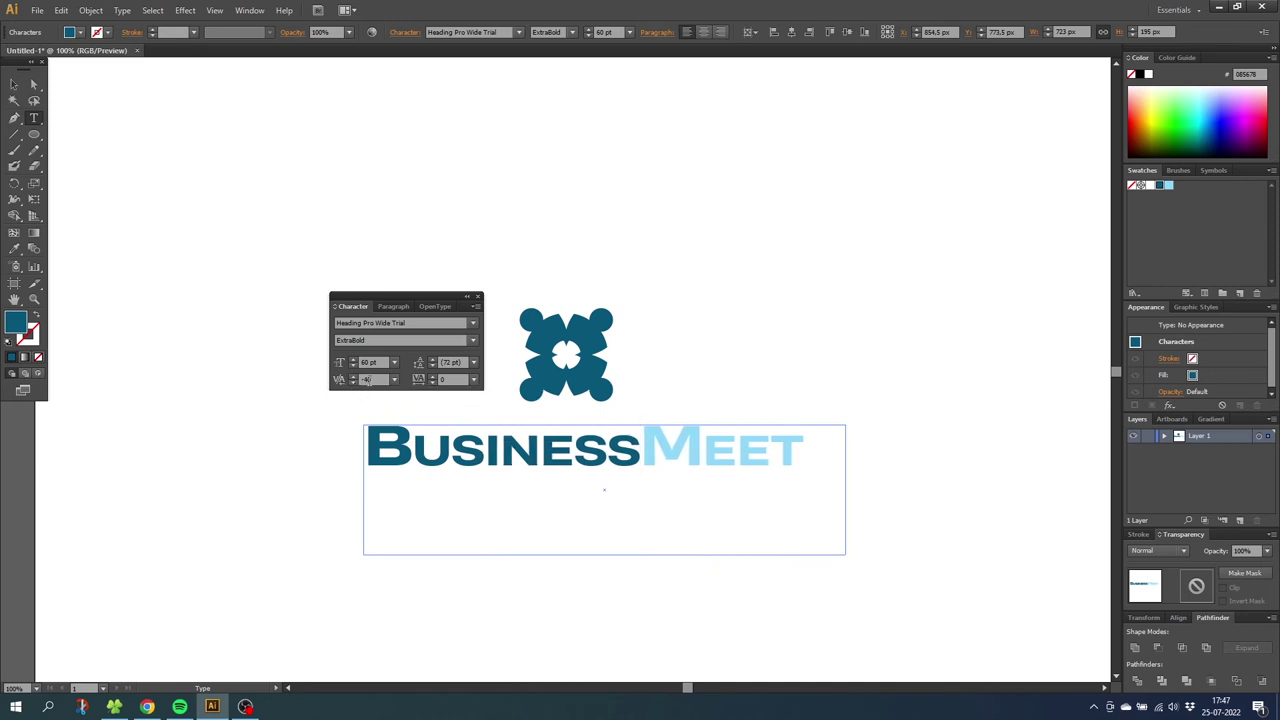
pyautogui.click(353, 383)
pyautogui.press('Home')
pyautogui.press('Right')
pyautogui.press('Right')
# Try kerning 100 between letter pairs in Business, then set it back to -5.
pyautogui.click(500, 448)
pyautogui.click(608, 447)
pyautogui.press('Left')
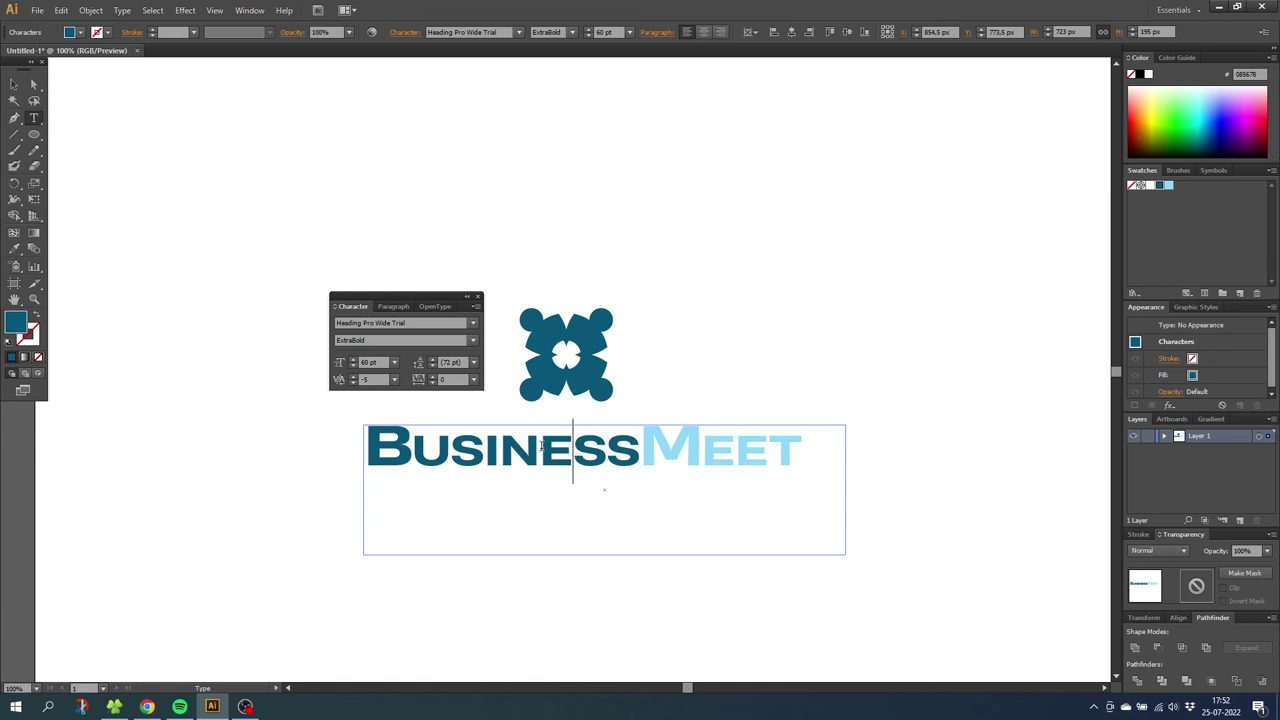
pyautogui.click(394, 380)
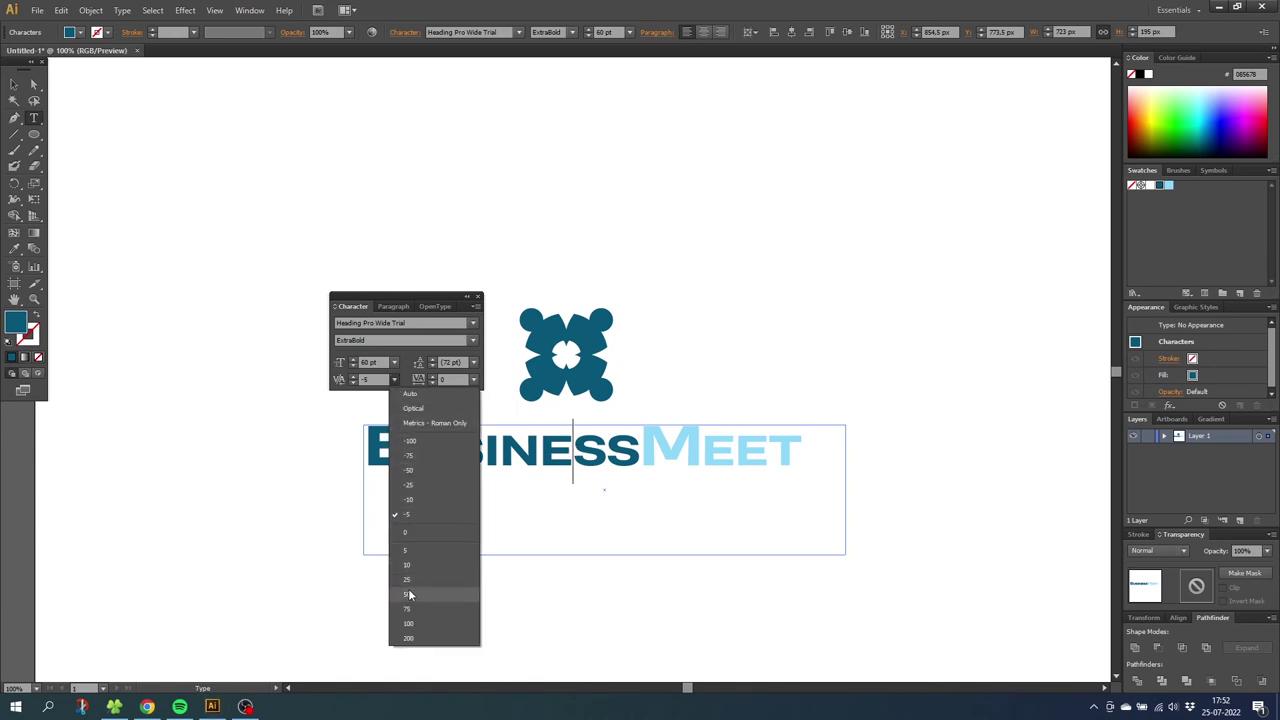
pyautogui.click(408, 622)
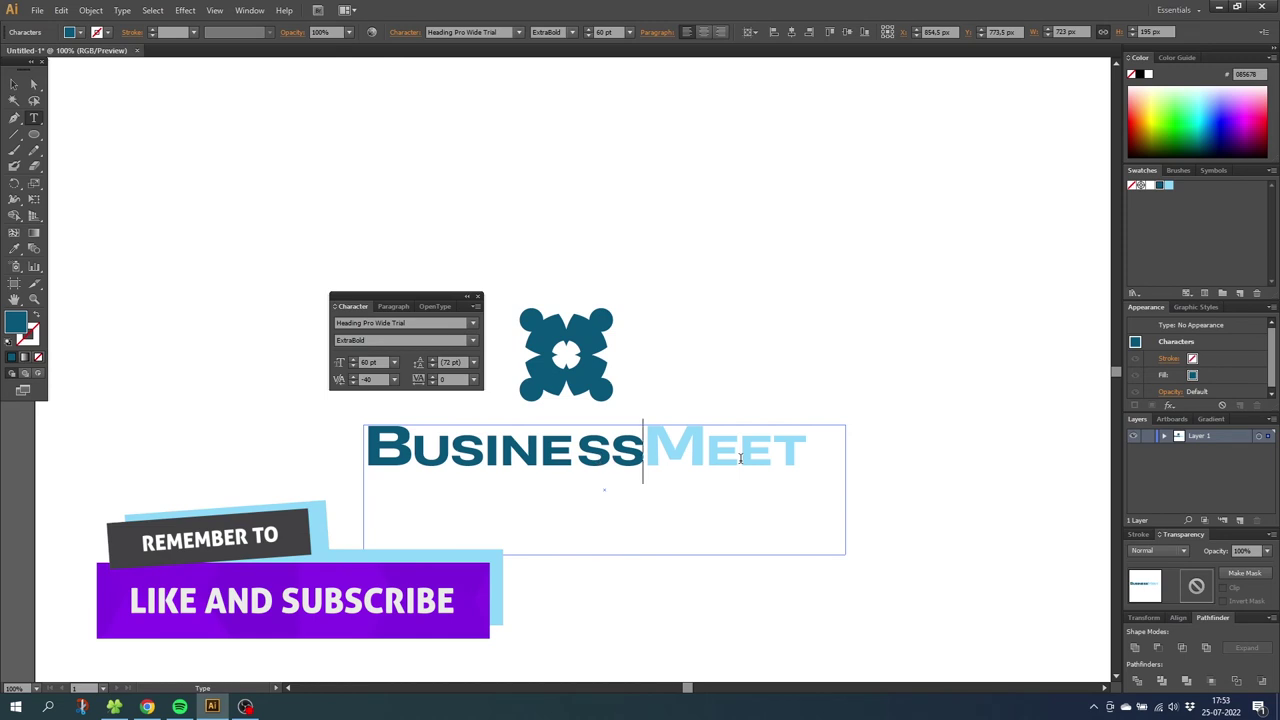
pyautogui.click(578, 452)
pyautogui.click(395, 380)
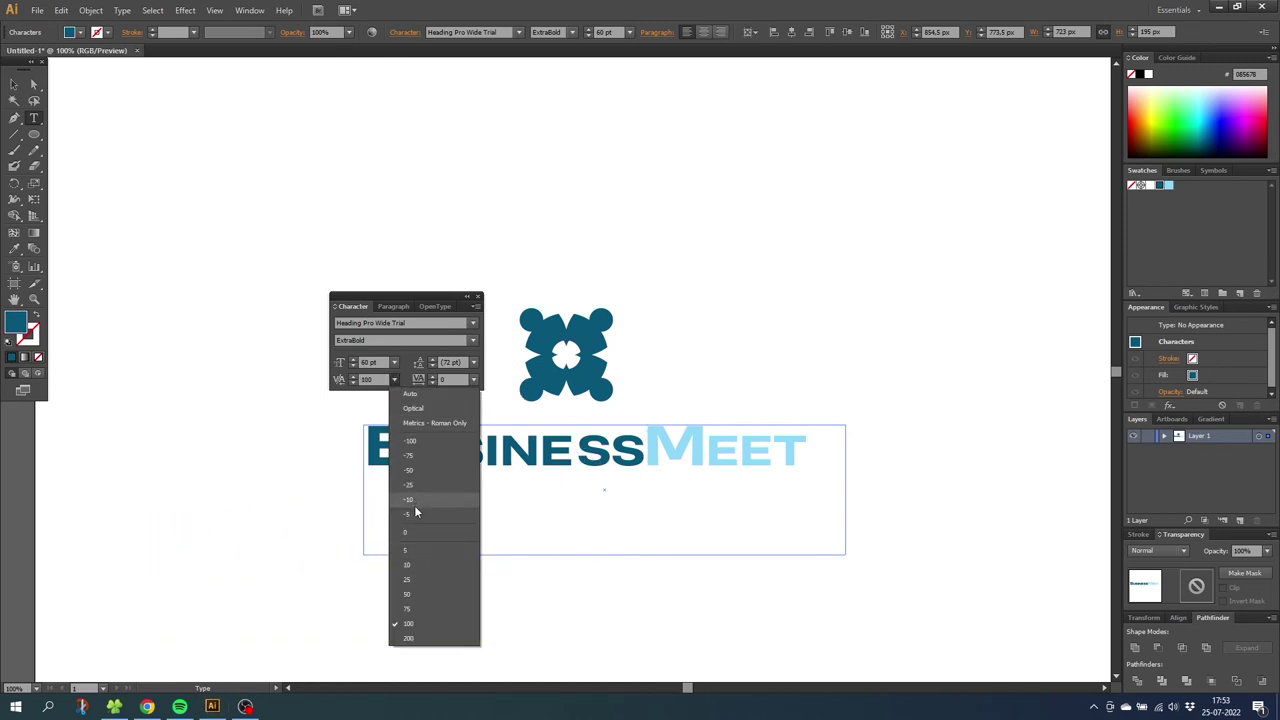
pyautogui.click(414, 505)
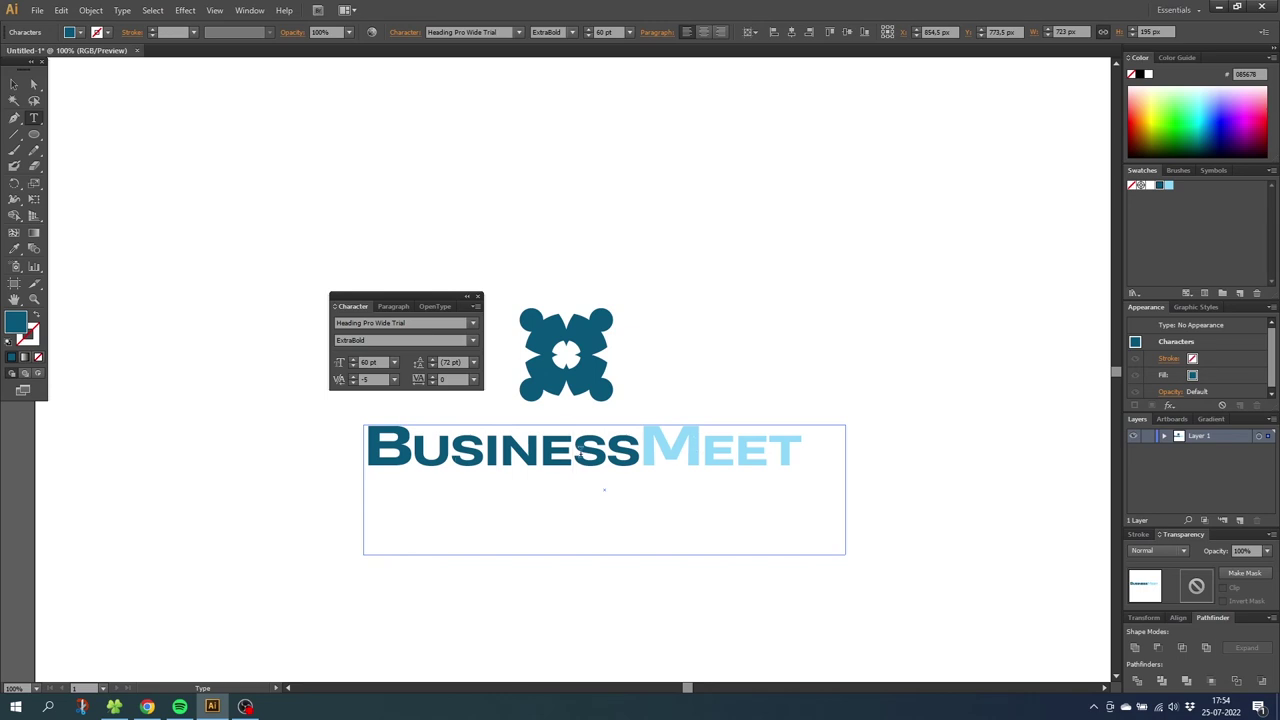
pyautogui.click(14, 84)
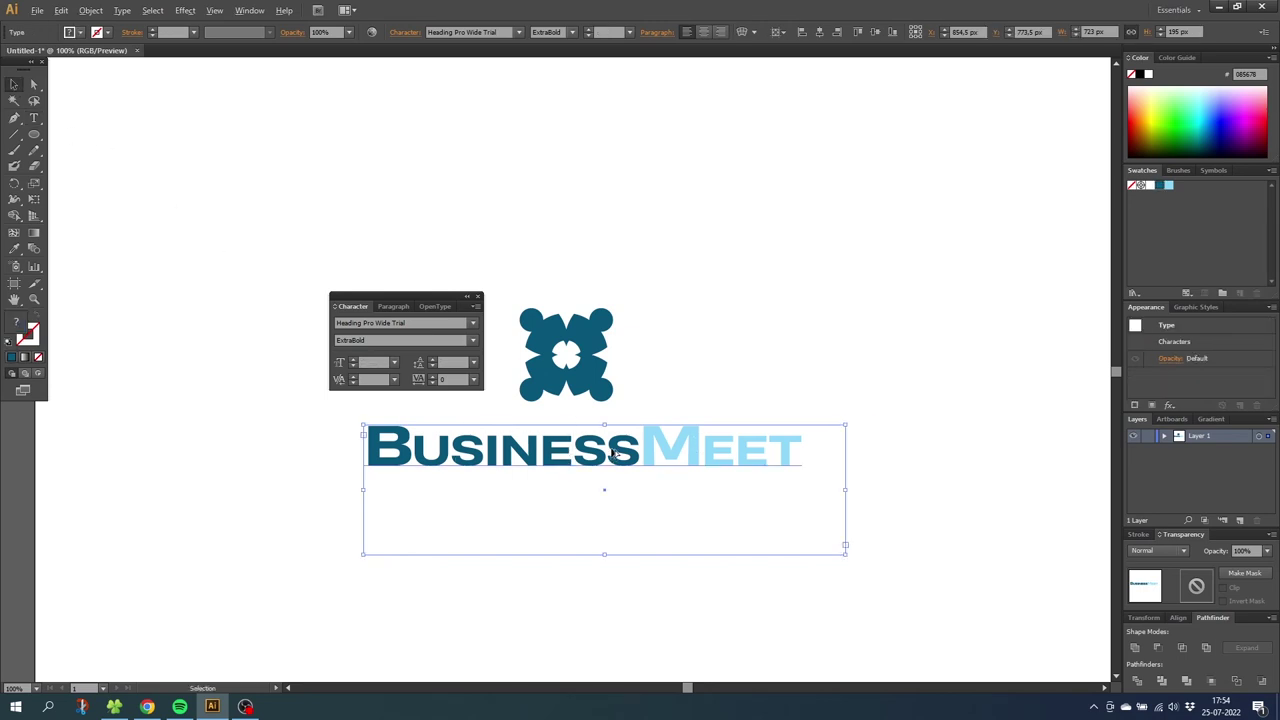
# Duplicate BusinessMeet just below, retype it as LOGO DESIGN, and set it to 30 pt.
pyautogui.moveTo(610, 450); pyautogui.dragTo(607, 497)
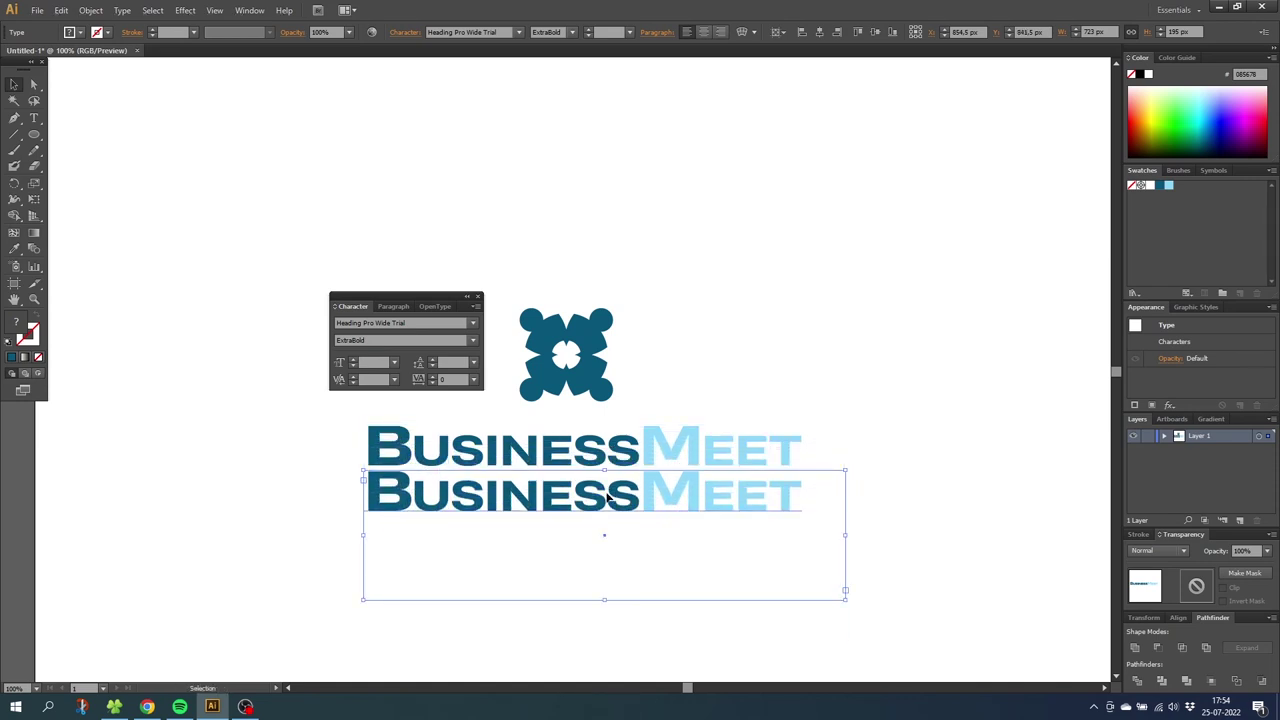
pyautogui.press('t')
pyautogui.moveTo(812, 491); pyautogui.dragTo(341, 497)
pyautogui.write('LOGO DESIGN')
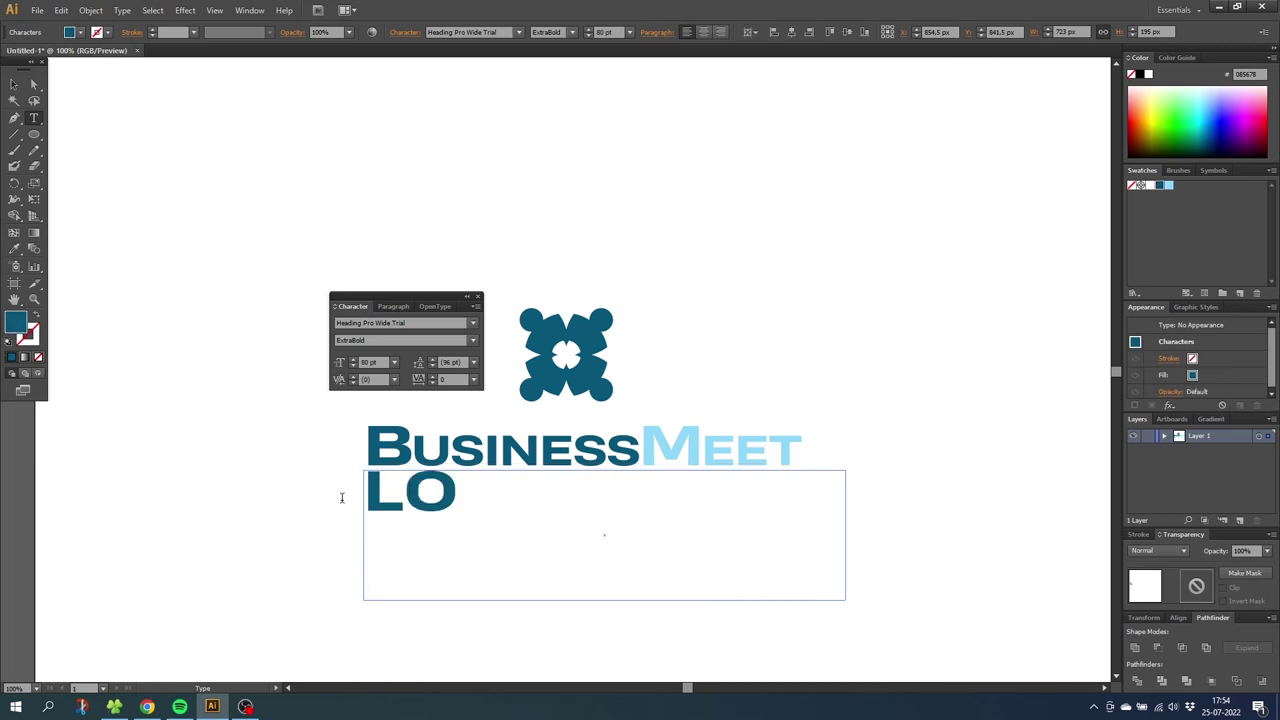
pyautogui.hotkey('ctrl', 'a')
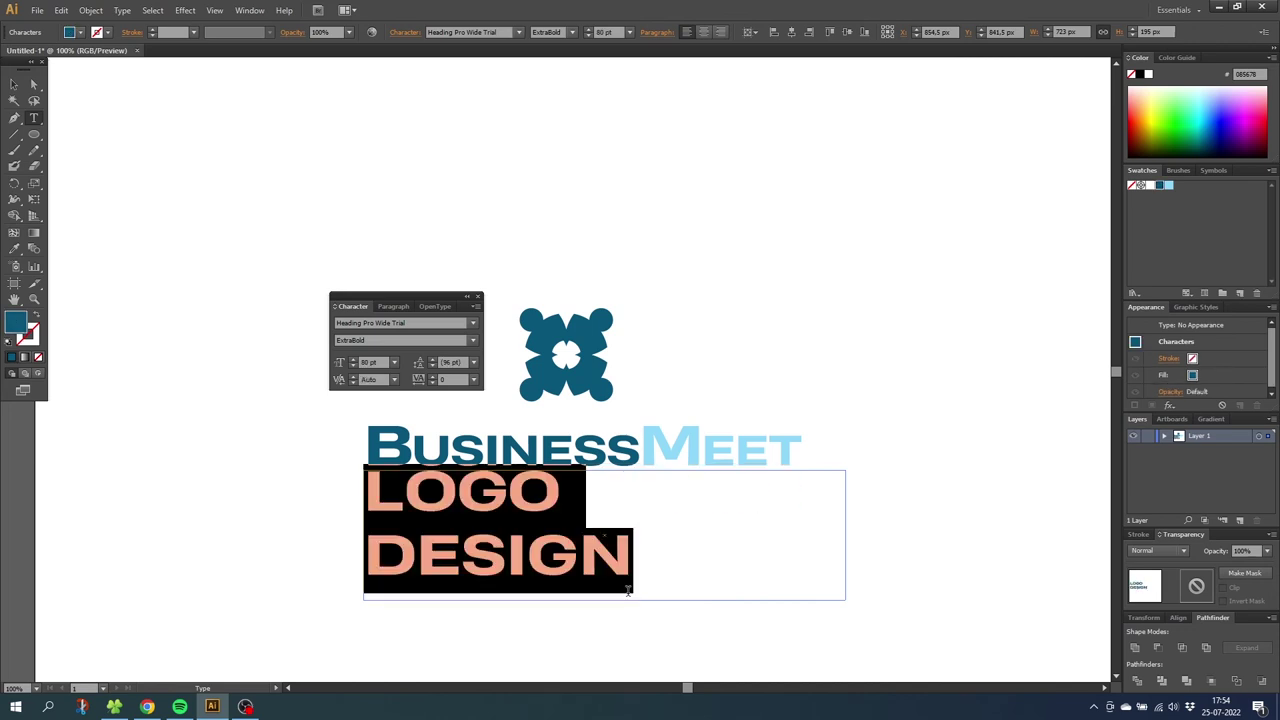
pyautogui.click(598, 32)
pyautogui.write('30')
pyautogui.press('Return')
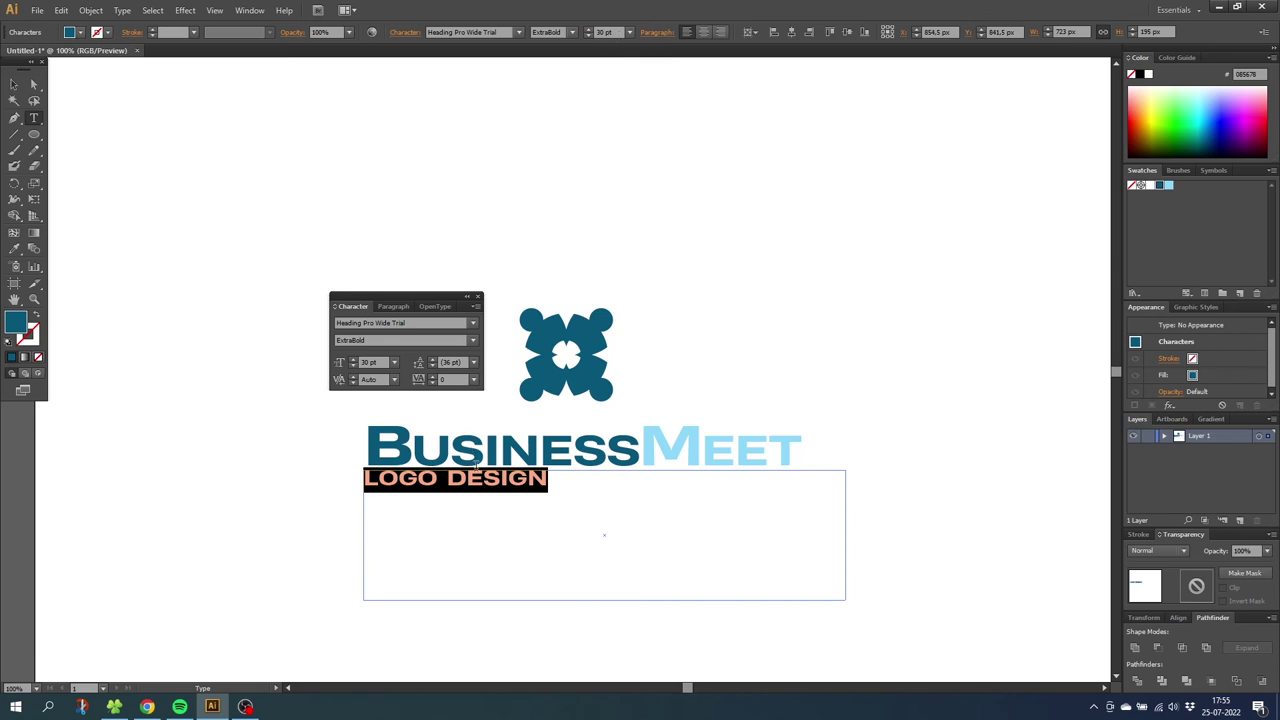
# Colour LOGO DESIGN light blue, center-align it, and nudge its frame slightly lower.
pyautogui.click(379, 479)
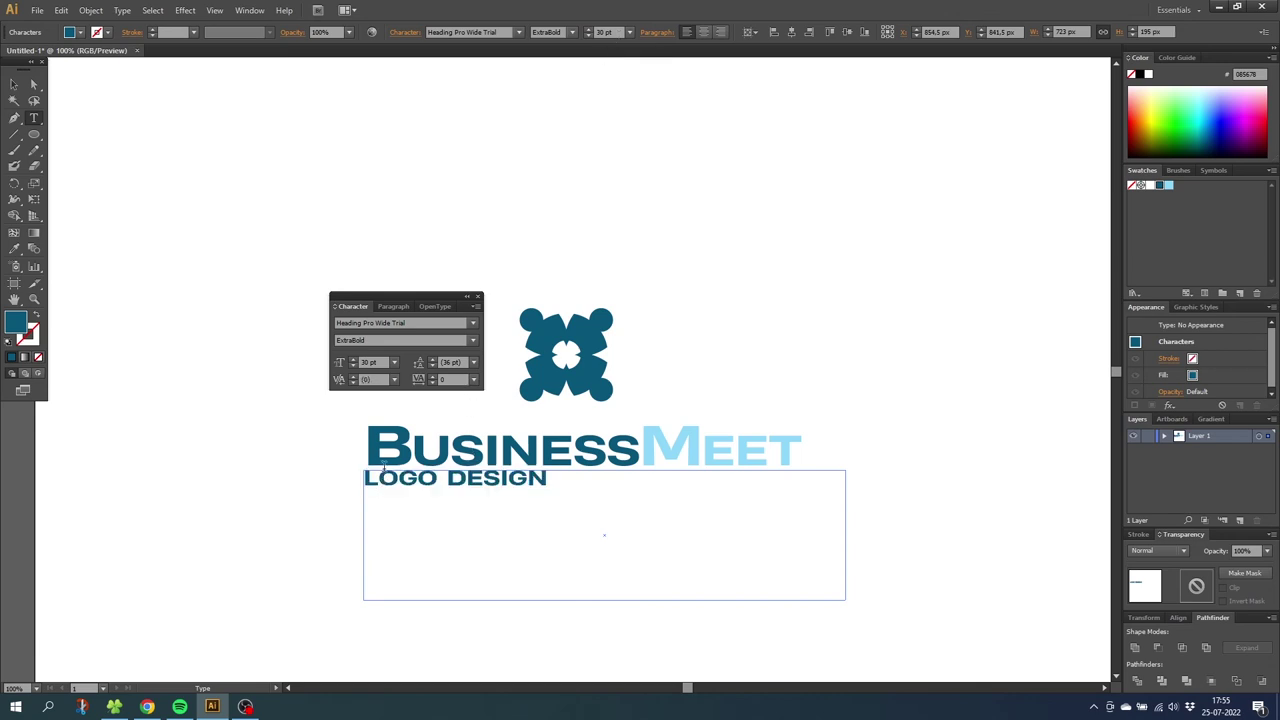
pyautogui.press('Right')
pyautogui.press('Right')
pyautogui.press('Right')
pyautogui.press('Right')
pyautogui.press('Right')
pyautogui.press('Right')
pyautogui.press('Right')
pyautogui.press('Right')
pyautogui.press('Right')
pyautogui.hotkey('shift', 'Left')
pyautogui.hotkey('shift', 'Left')
pyautogui.hotkey('shift', 'Left')
pyautogui.hotkey('shift', 'Left')
pyautogui.hotkey('shift', 'Left')
pyautogui.hotkey('shift', 'Left')
pyautogui.hotkey('shift', 'Left')
pyautogui.hotkey('shift', 'Left')
pyautogui.hotkey('shift', 'Left')
pyautogui.hotkey('shift', 'Left')
pyautogui.hotkey('shift', 'Left')
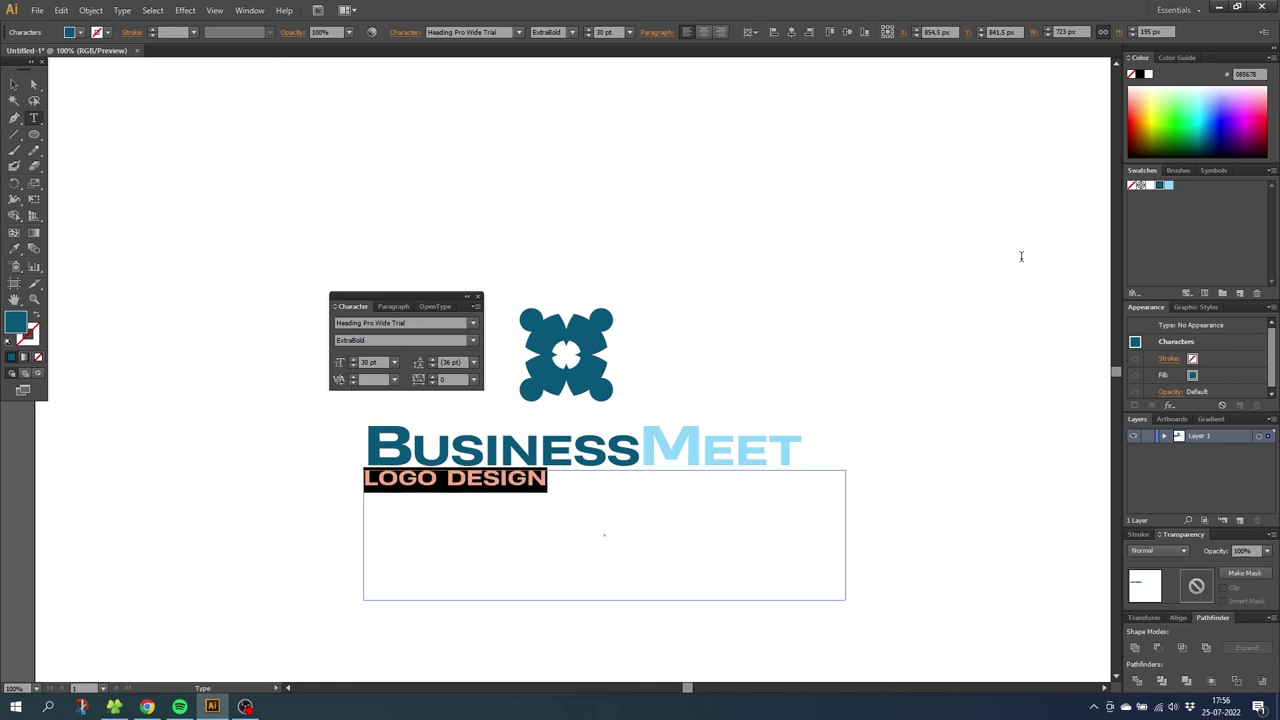
pyautogui.click(1168, 185)
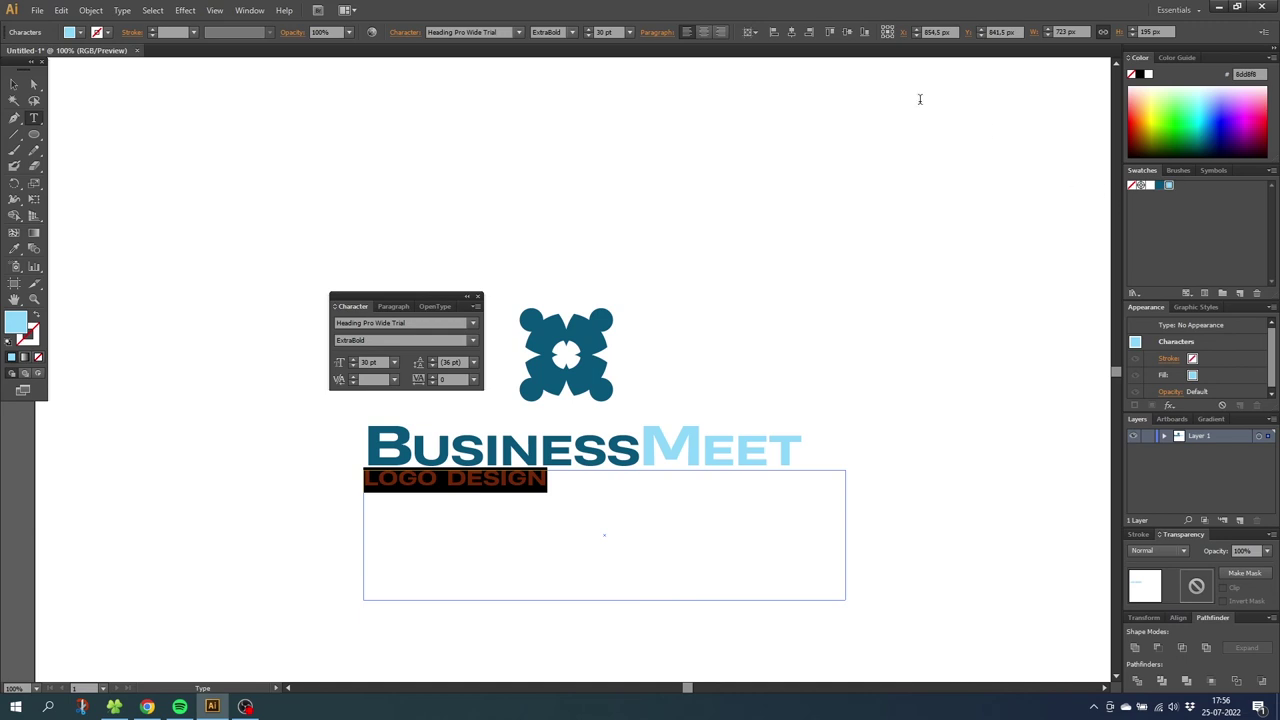
pyautogui.click(703, 32)
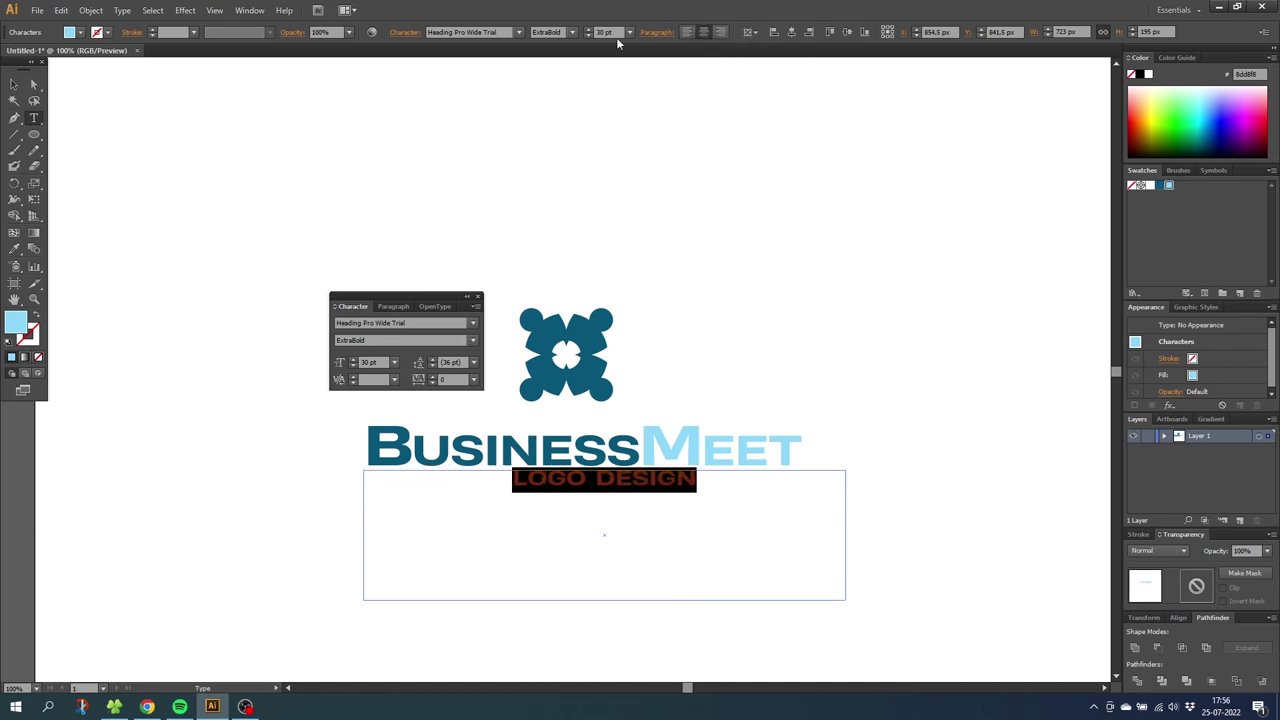
pyautogui.click(12, 87)
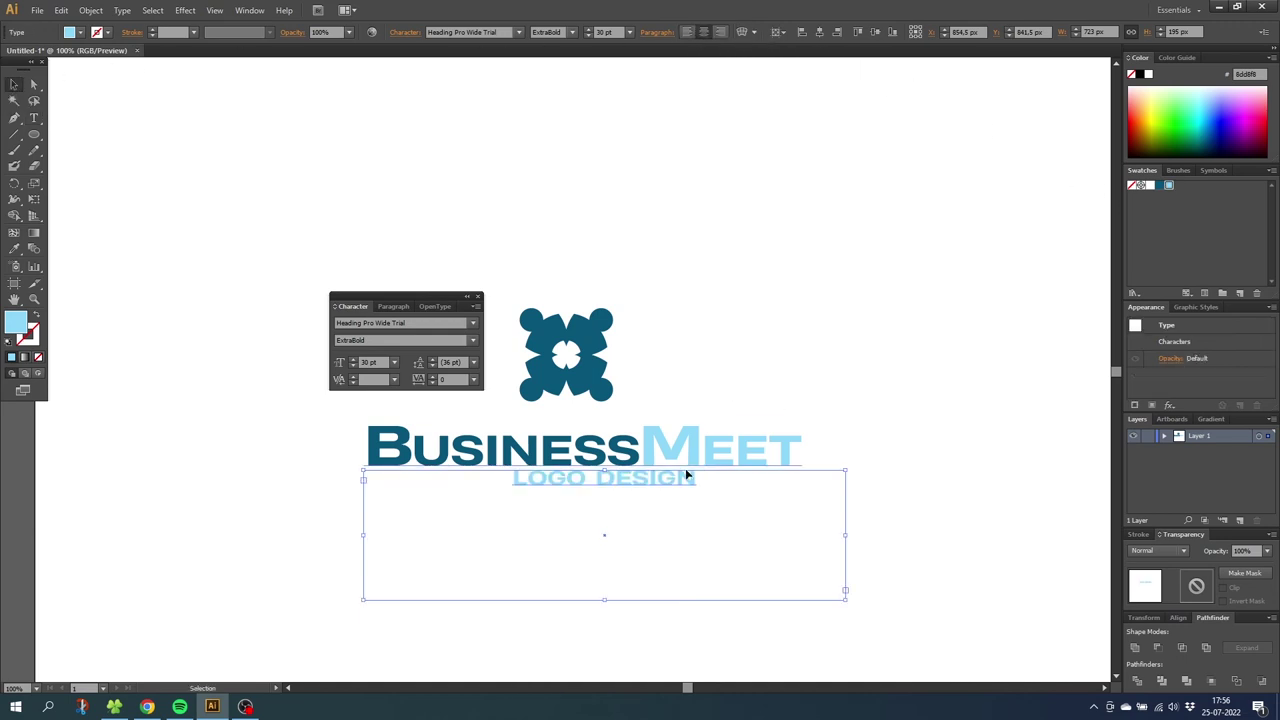
pyautogui.moveTo(635, 484); pyautogui.dragTo(636, 494)
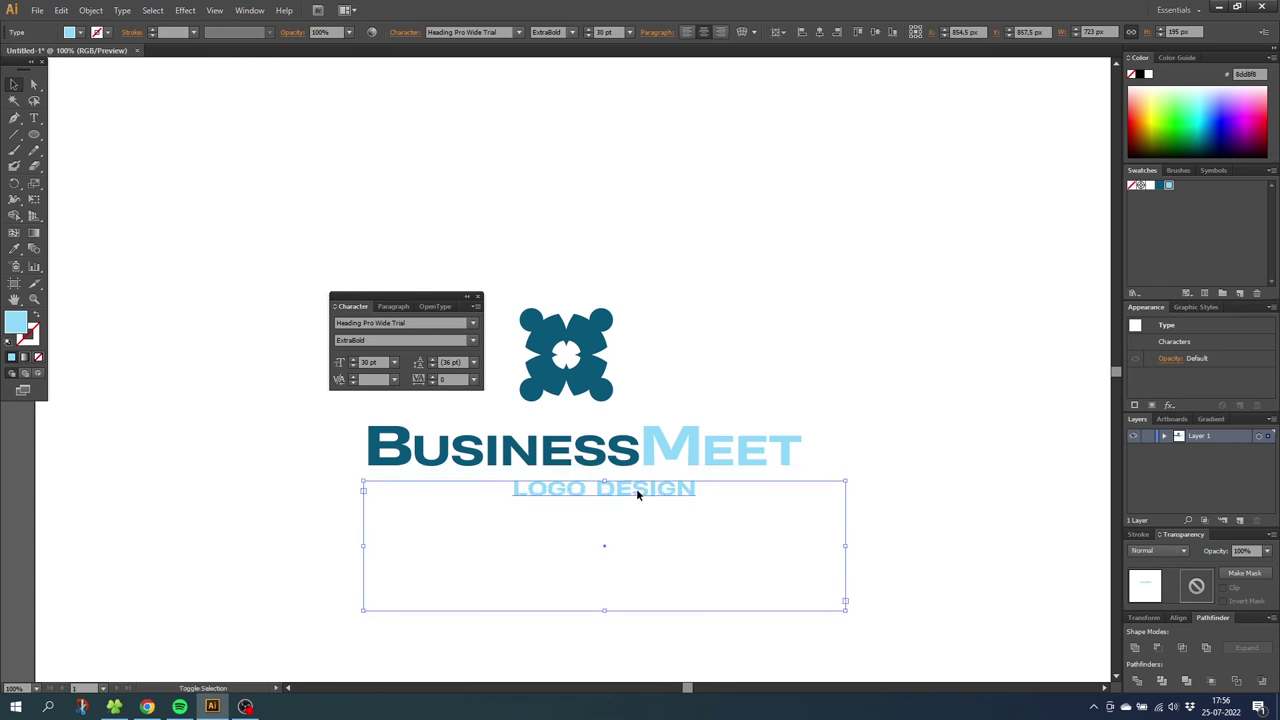
pyautogui.click(625, 412)
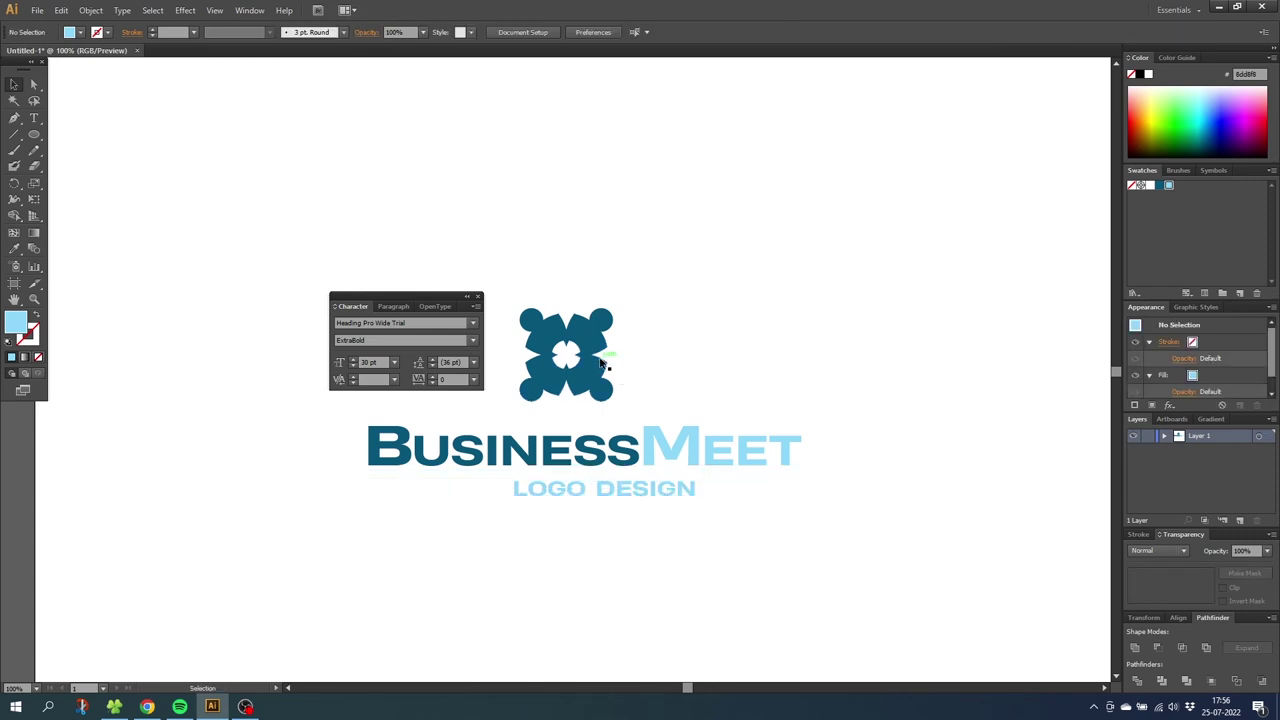
pyautogui.click(590, 453)
pyautogui.doubleClick(590, 453)
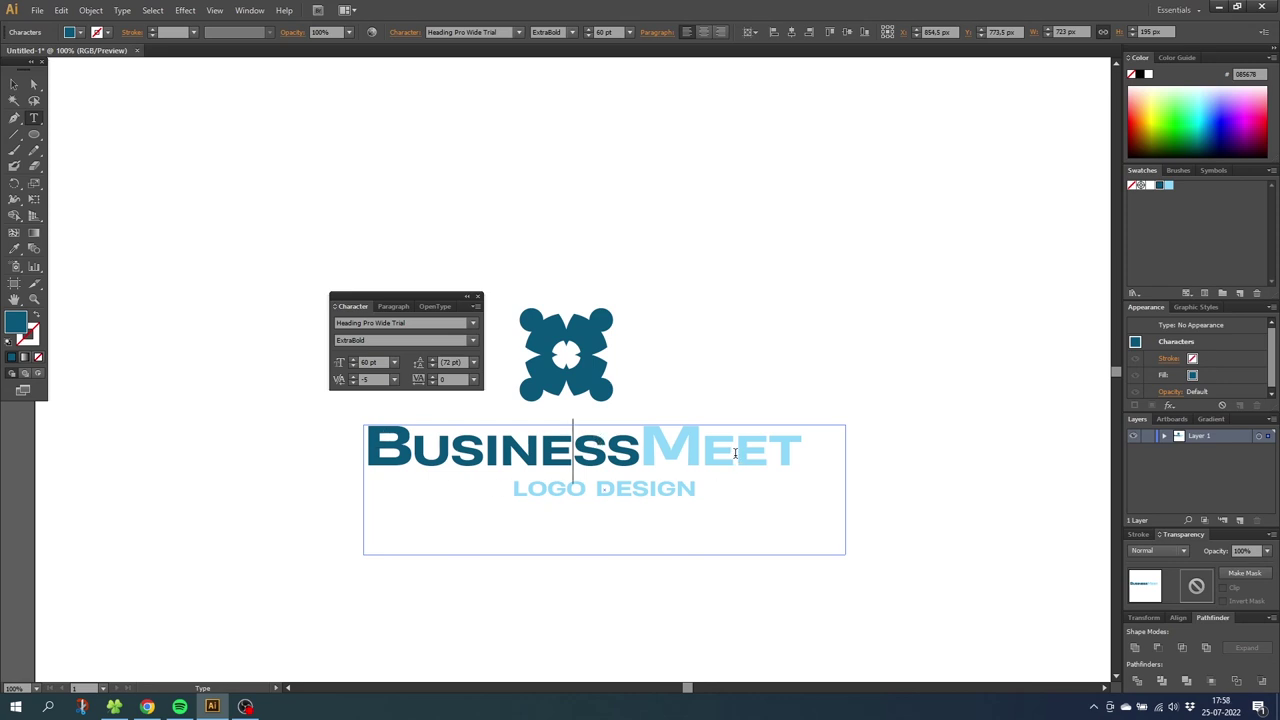
# Convert both text lines to outlines and check the result in Outline view.
pyautogui.click(14, 84)
pyautogui.moveTo(298, 427); pyautogui.dragTo(576, 524)
pyautogui.rightClick(553, 468)
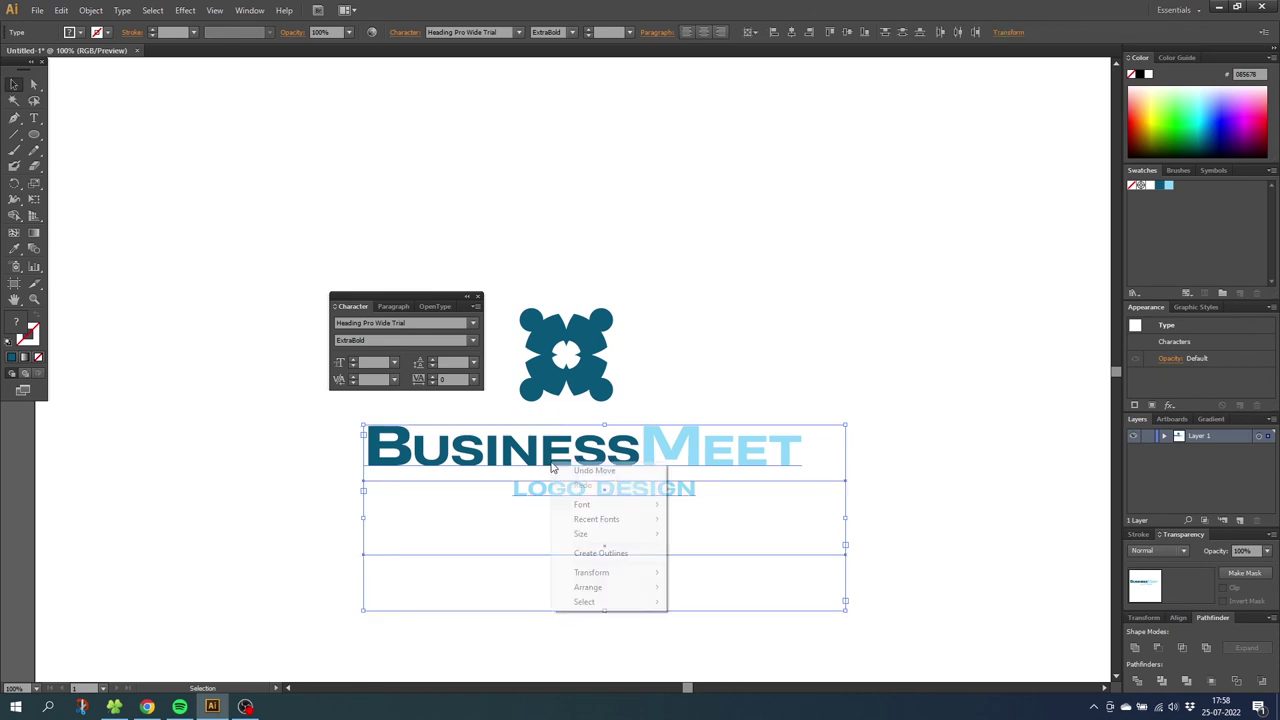
pyautogui.click(588, 555)
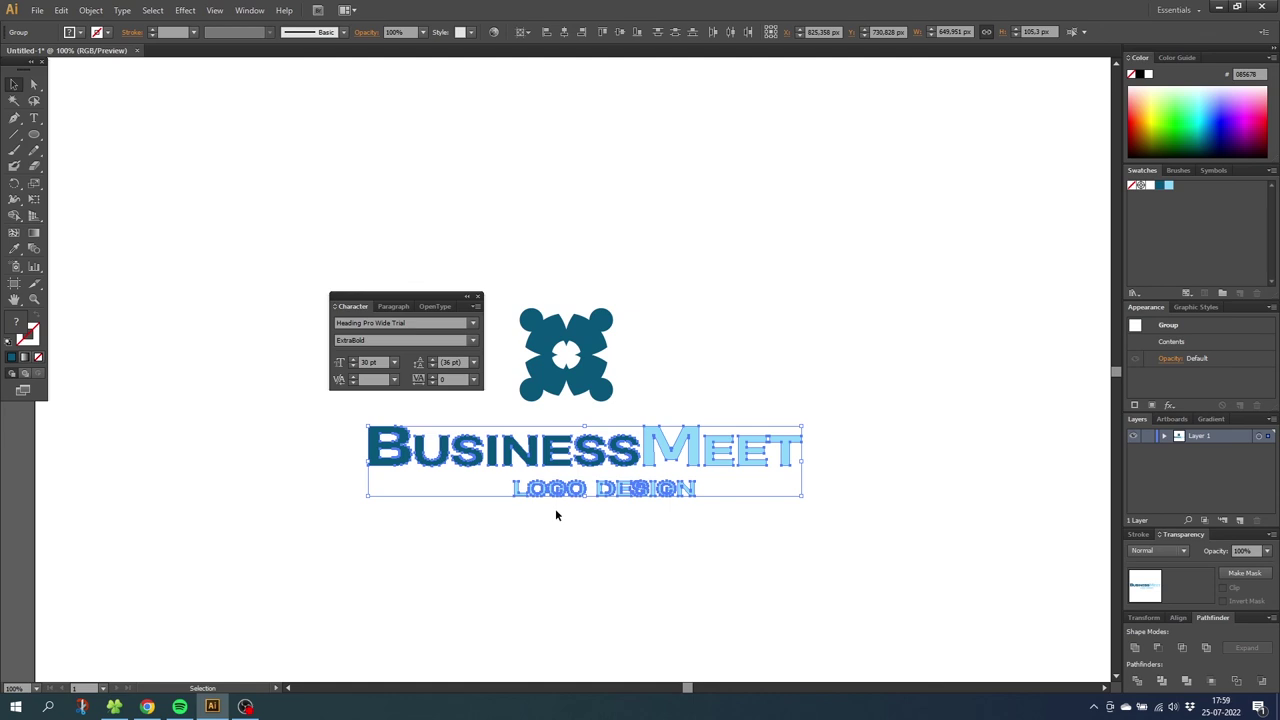
pyautogui.click(556, 511)
pyautogui.click(216, 10)
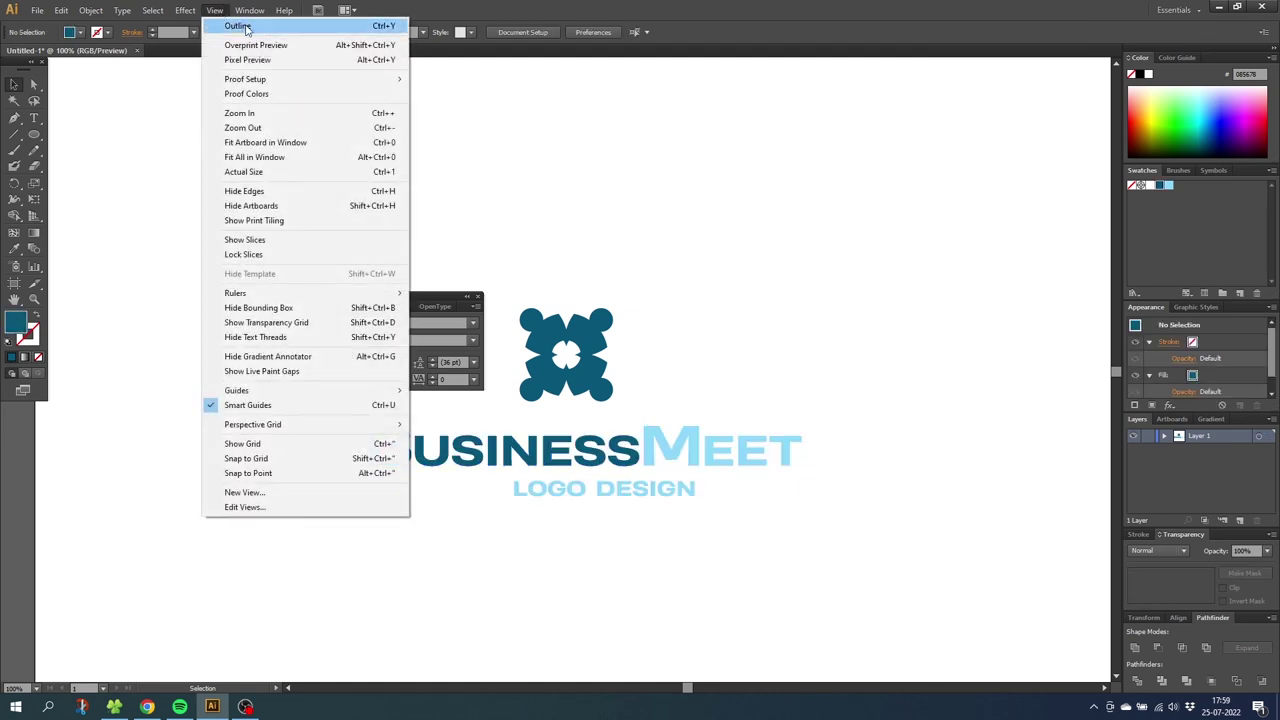
pyautogui.click(246, 27)
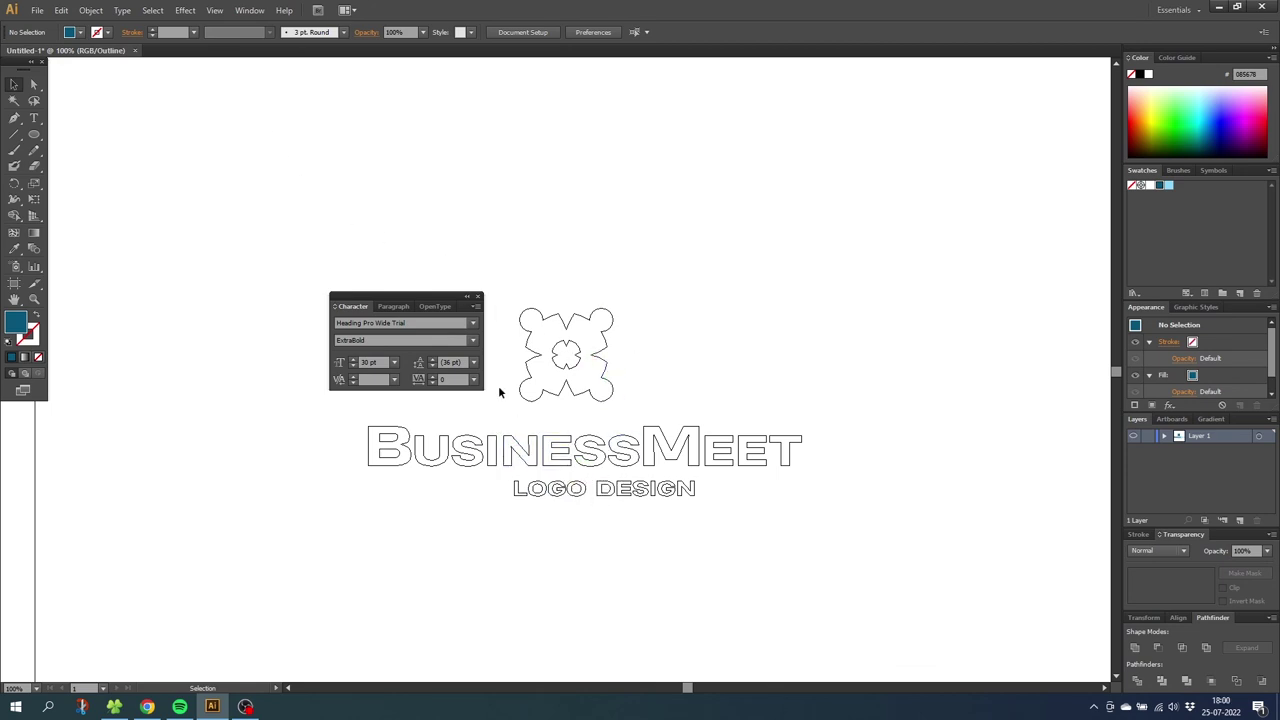
pyautogui.click(214, 10)
pyautogui.click(224, 26)
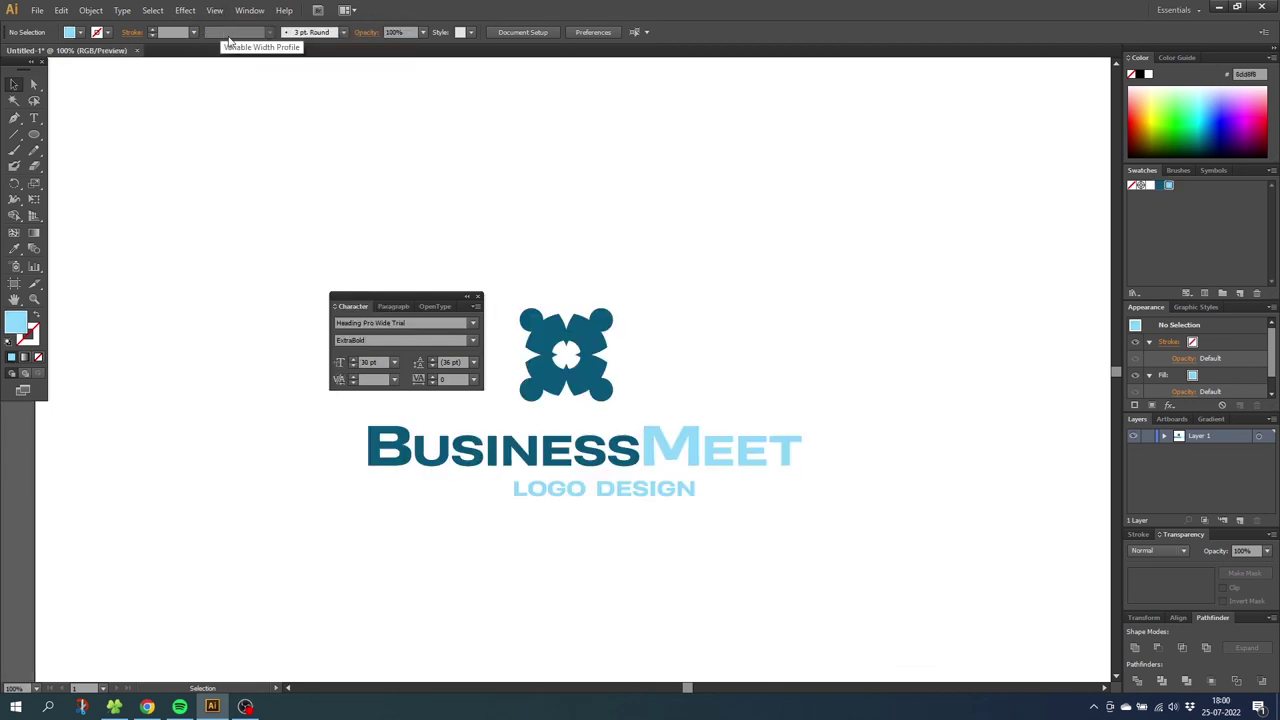
# Close the Character panel and center the whole logo horizontally on the artboard at X 960 px.
pyautogui.click(478, 297)
pyautogui.moveTo(437, 270); pyautogui.dragTo(700, 532)
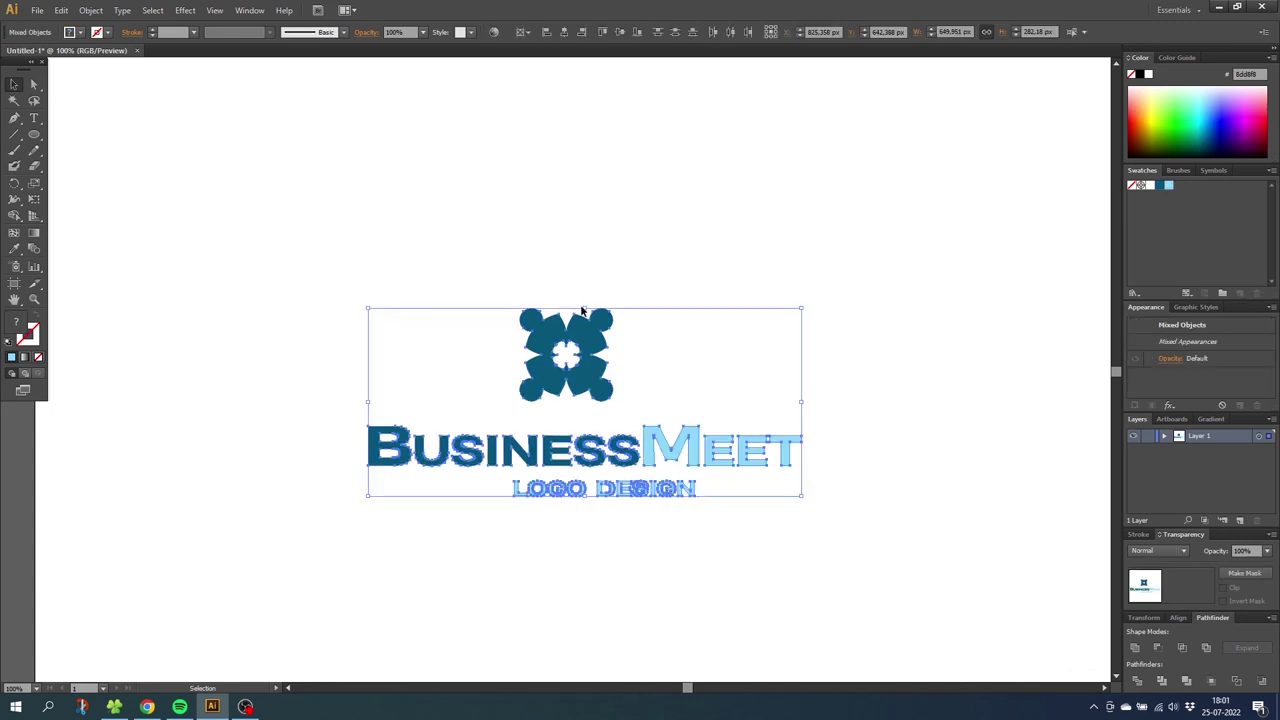
pyautogui.click(564, 33)
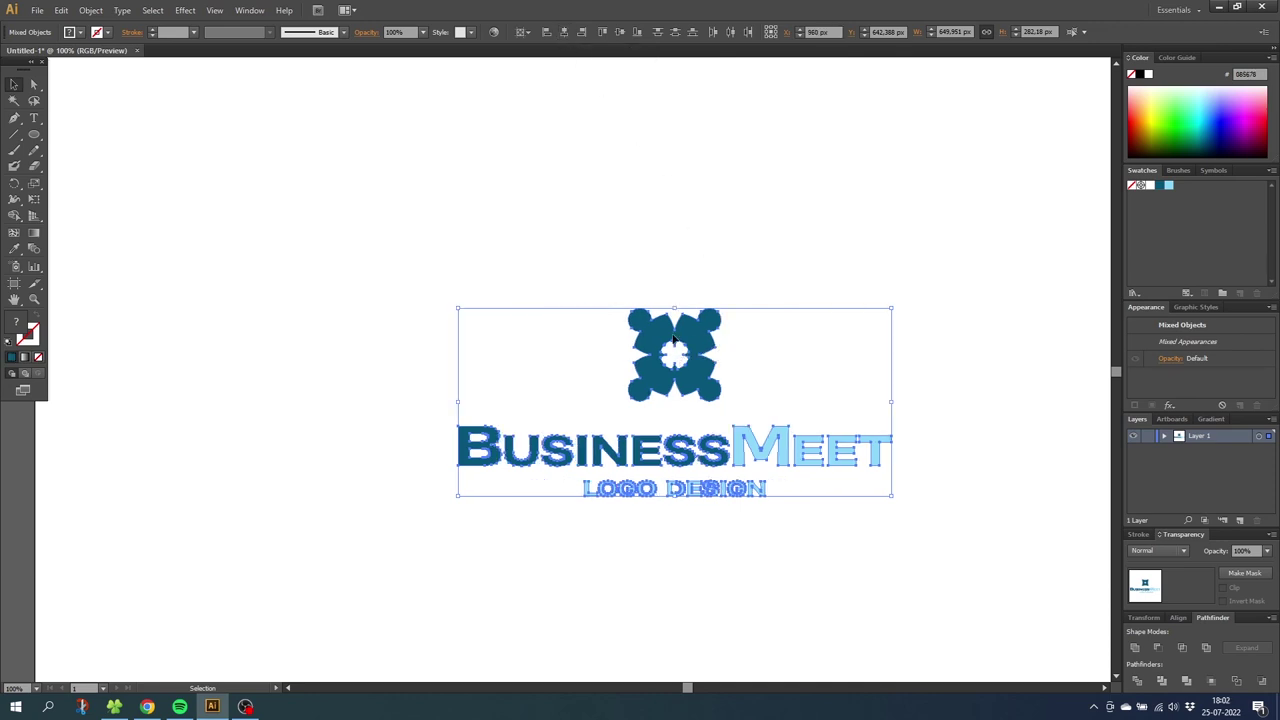
pyautogui.click(656, 265)
# Reset the icon's bounding box, scale it up to about 201.78 px, and raise it slightly.
pyautogui.click(658, 317)
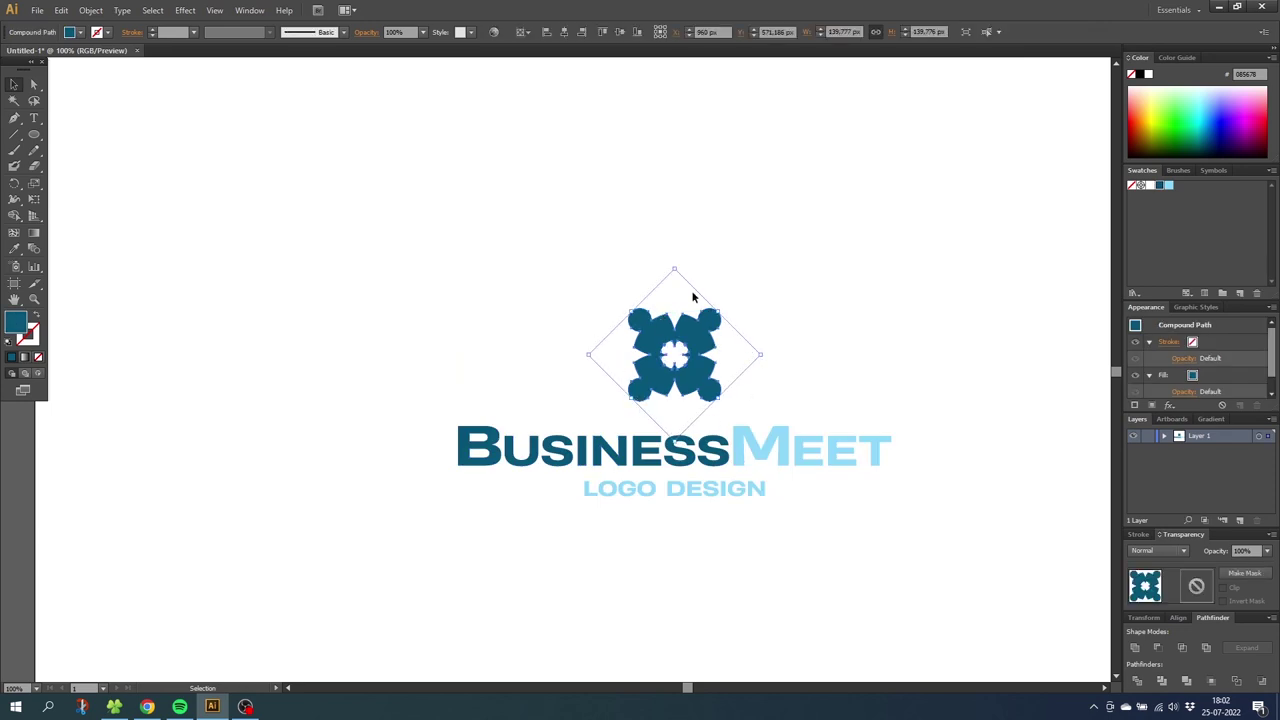
pyautogui.click(91, 10)
pyautogui.moveTo(115, 25)
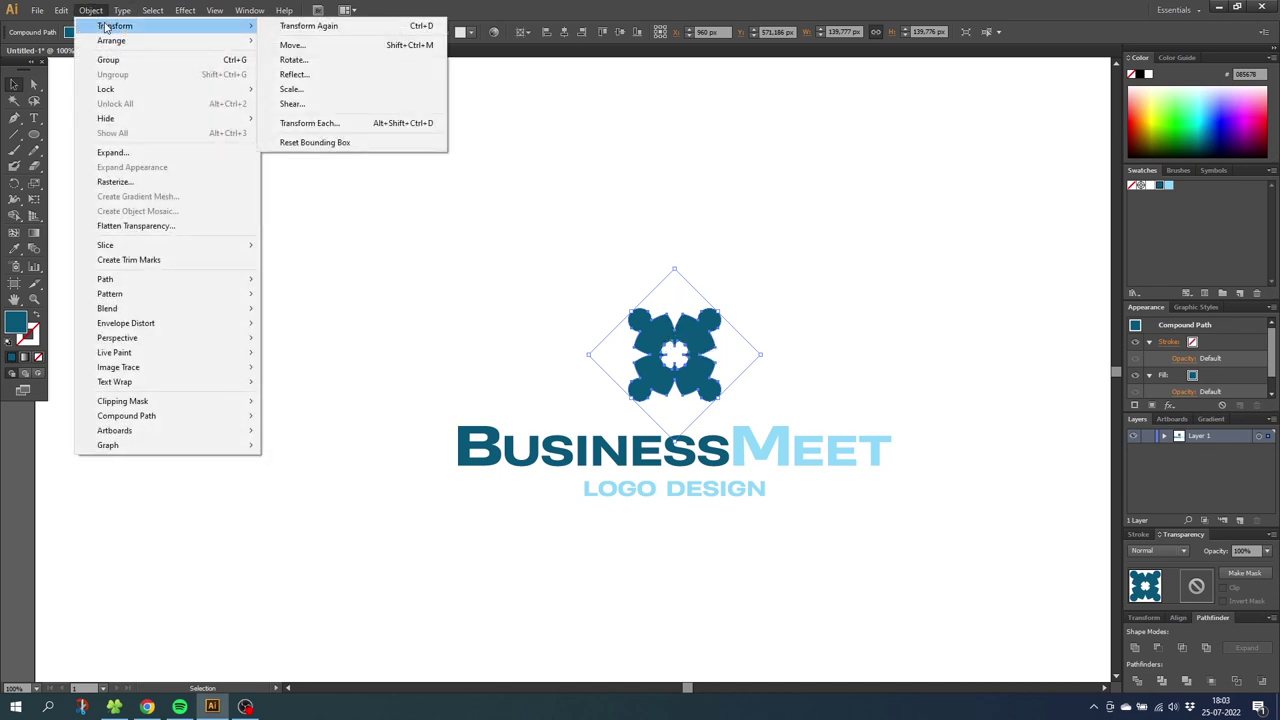
pyautogui.click(330, 143)
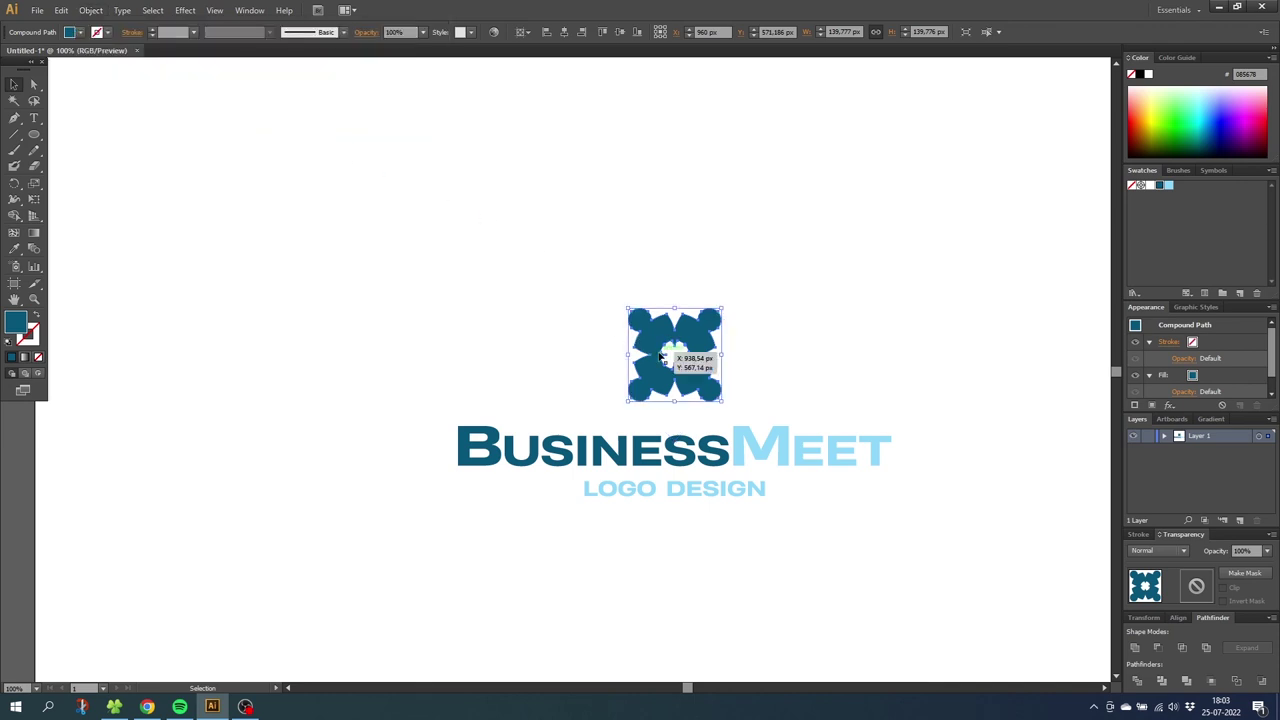
pyautogui.moveTo(722, 308); pyautogui.dragTo(743, 288)
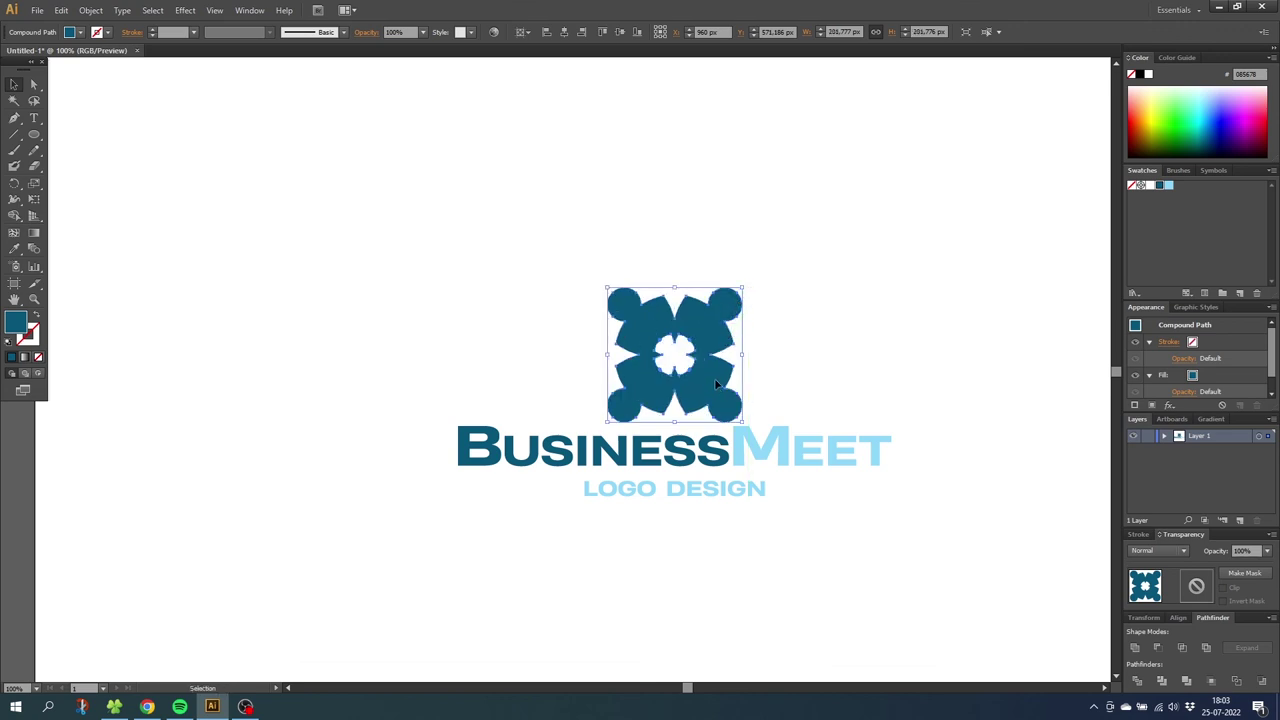
pyautogui.moveTo(717, 384); pyautogui.dragTo(717, 361)
# Nudge the LOGO DESIGN subtitle lower and zoom out to show the whole artboard.
pyautogui.click(695, 494)
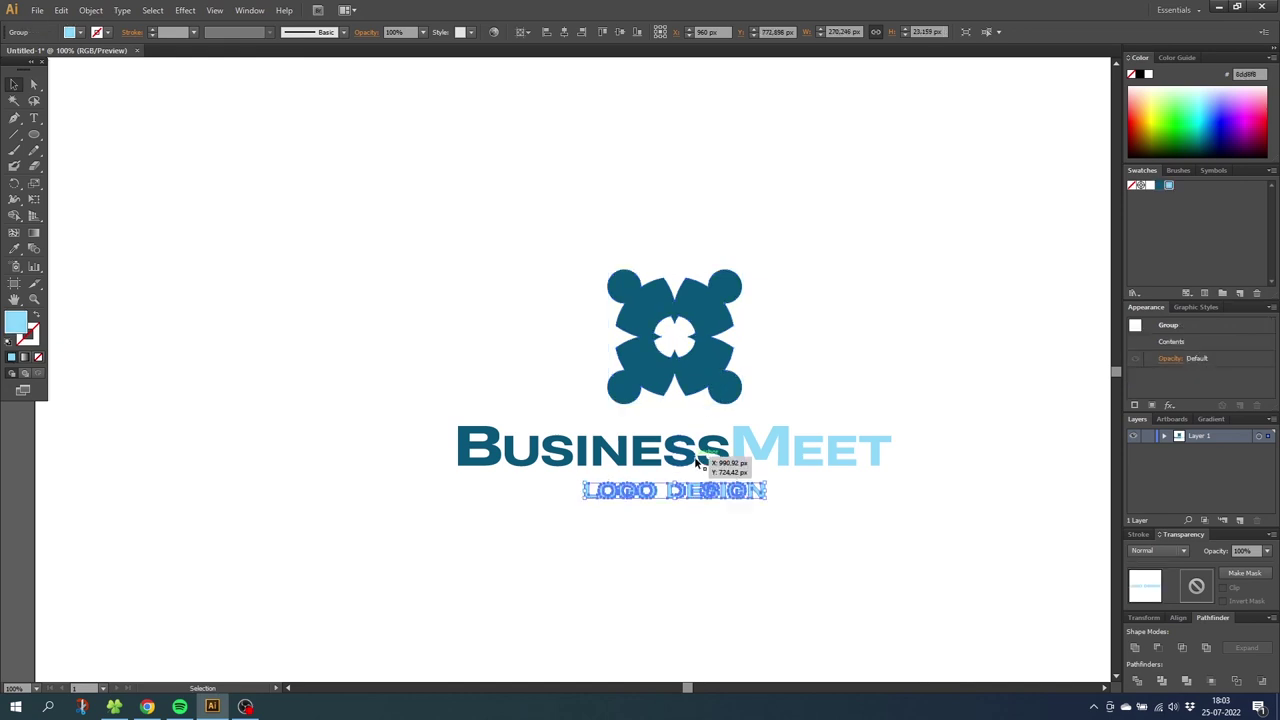
pyautogui.click(697, 340)
pyautogui.click(33, 299)
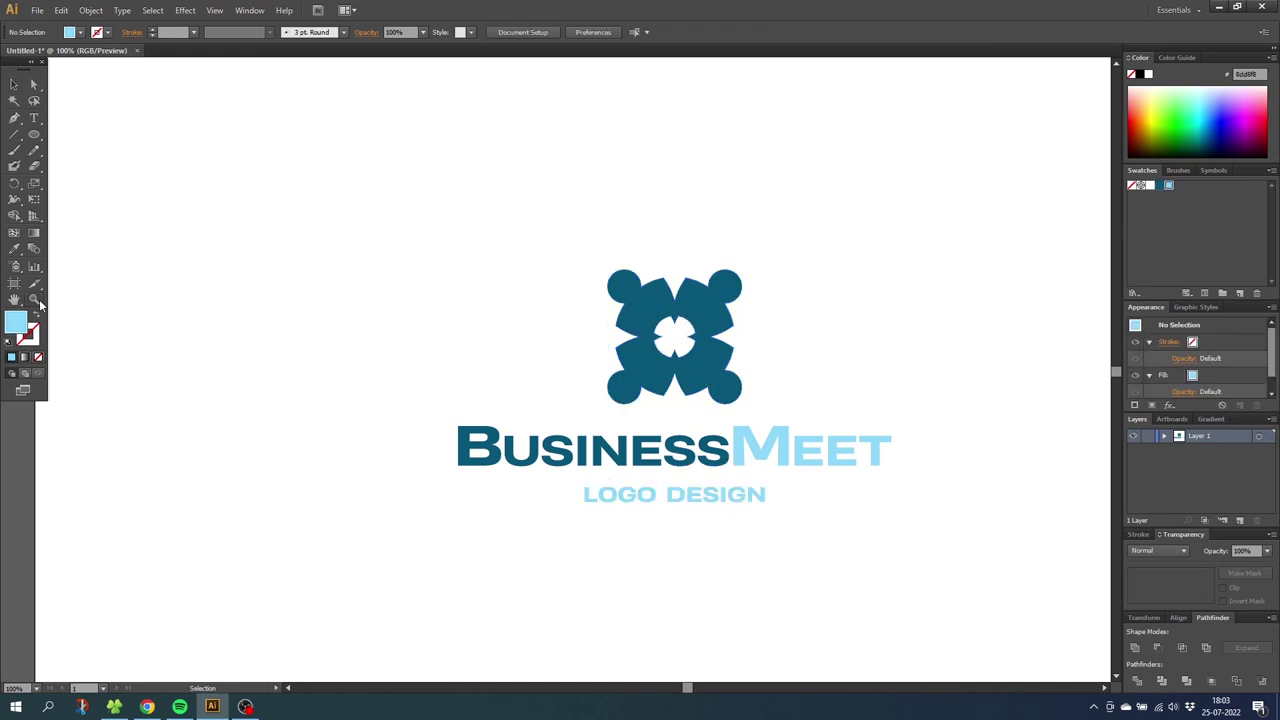
pyautogui.keyDown('alt'); pyautogui.click(696, 382); pyautogui.keyUp('alt')
pyautogui.keyDown('alt'); pyautogui.click(588, 373); pyautogui.keyUp('alt')
pyautogui.keyDown('alt'); pyautogui.click(583, 390); pyautogui.keyUp('alt')
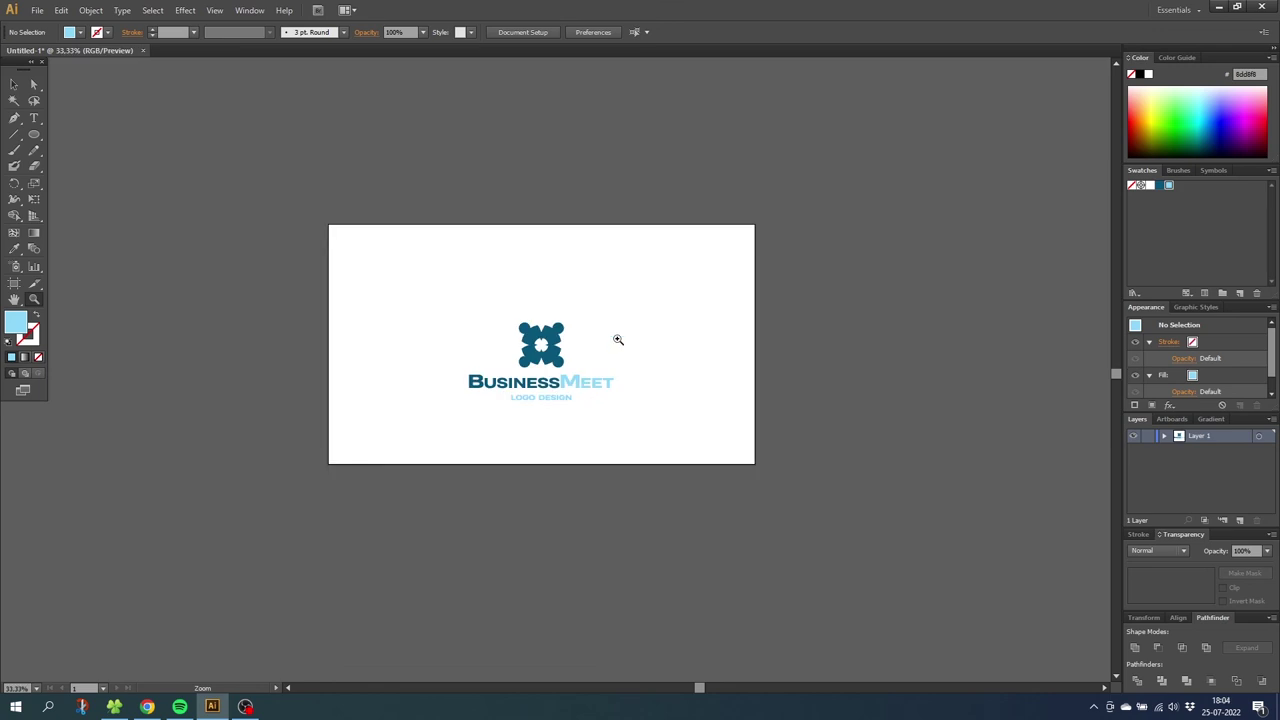